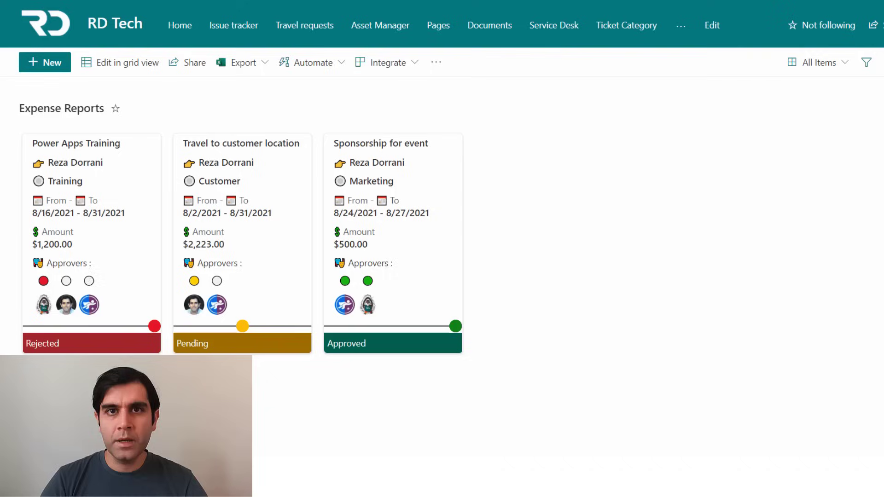
Start a new expense report and approve the first Customer lunch meet request from its e-mail with the comment "ok"
{"action": "left_click", "coordinate": [61, 66]}
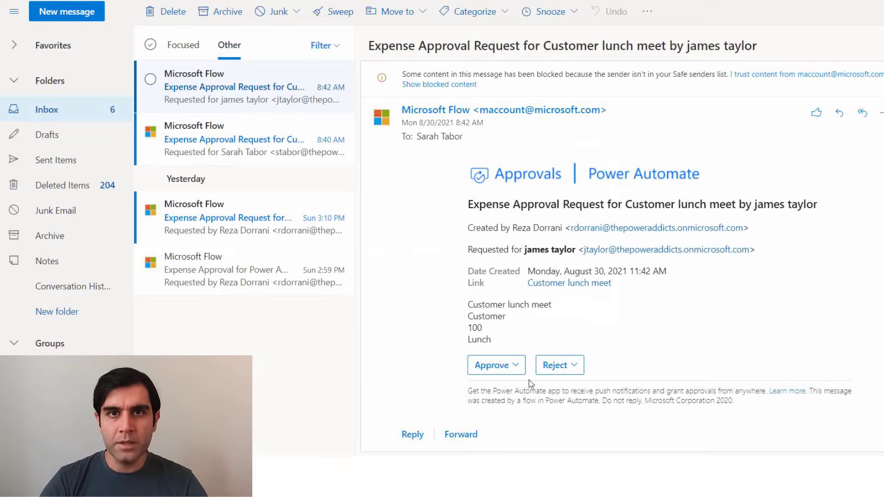
{"action": "left_click", "coordinate": [516, 367]}
{"action": "left_click", "coordinate": [506, 237]}
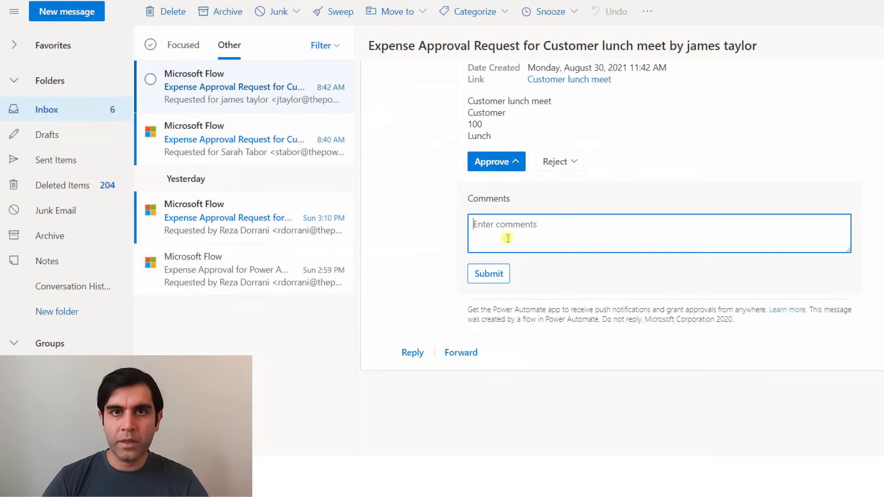
{"action": "type", "text": "ok"}
{"action": "left_click", "coordinate": [506, 271]}
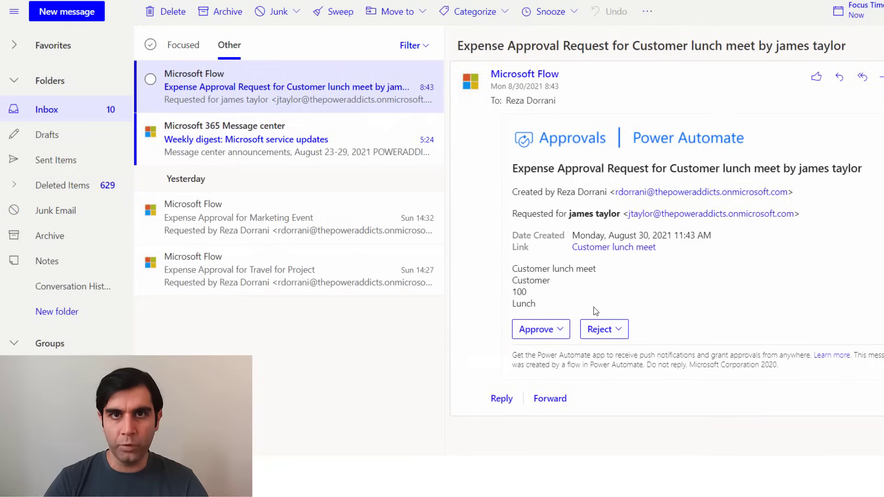
Approve the second approver's Customer lunch meet request with the comment "looks good!" and check the item's approval status in the Expense Reports list
{"action": "left_click", "coordinate": [532, 330]}
{"action": "left_click", "coordinate": [598, 233]}
{"action": "type", "text": "looks good!"}
{"action": "left_click", "coordinate": [532, 274]}
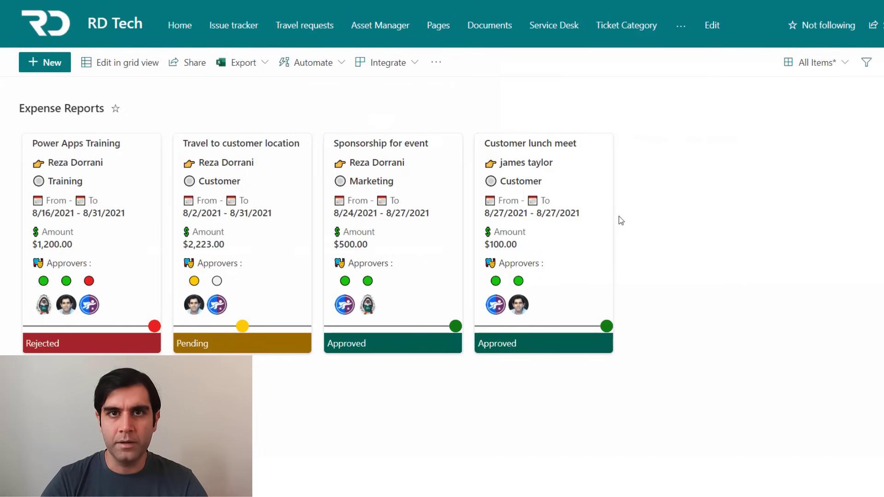
{"action": "left_click", "coordinate": [606, 326]}
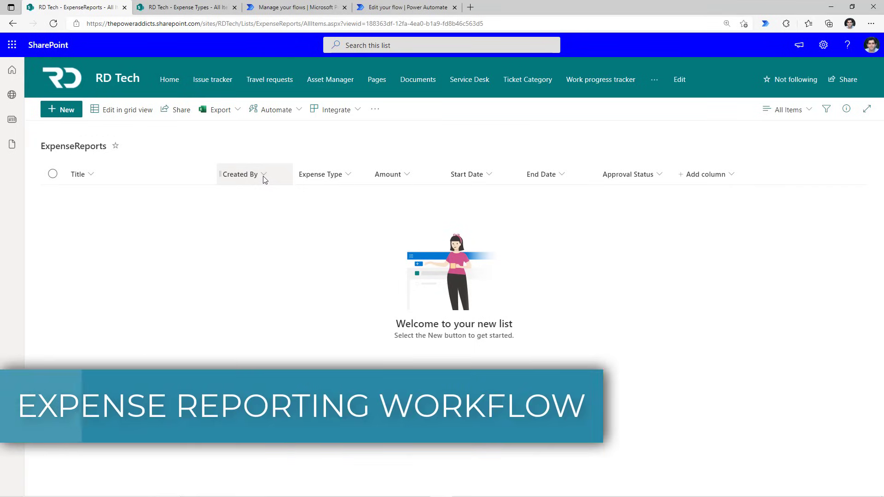
Examine the new item form of the ExpenseReports list and the settings of its Approval Status column
{"action": "left_click", "coordinate": [64, 111]}
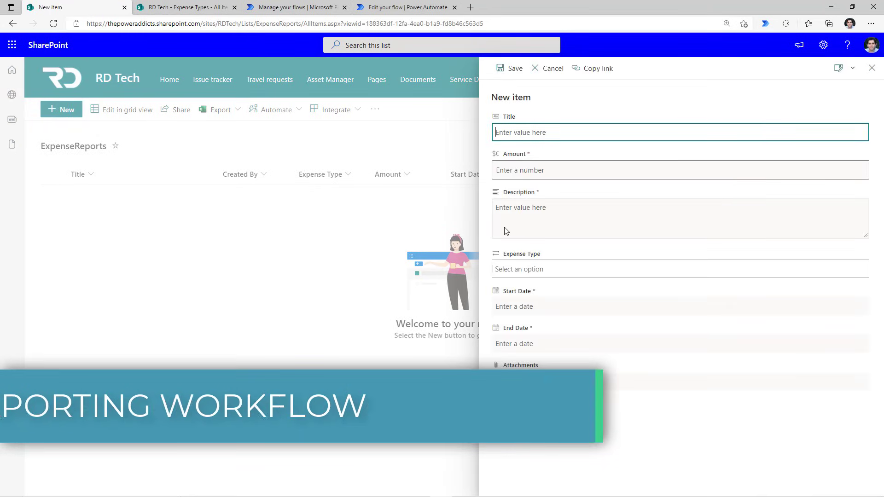
{"action": "key", "text": "Escape"}
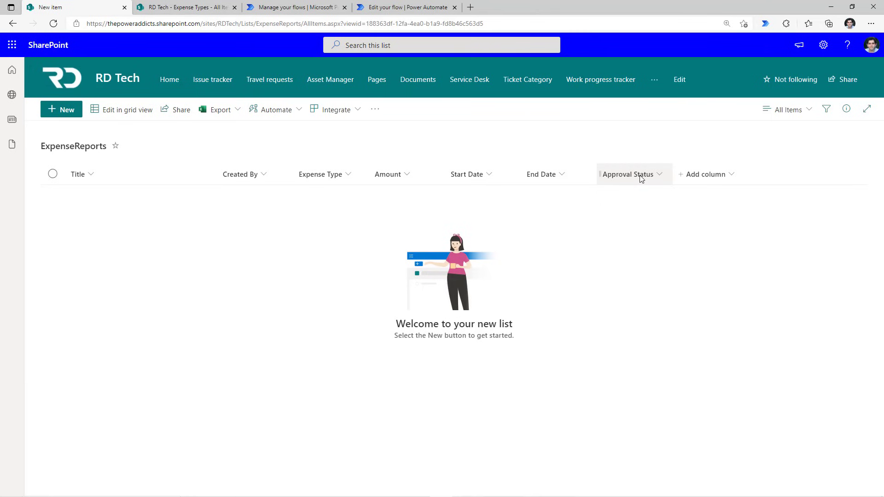
{"action": "left_click", "coordinate": [641, 178]}
{"action": "mouse_move", "coordinate": [645, 269]}
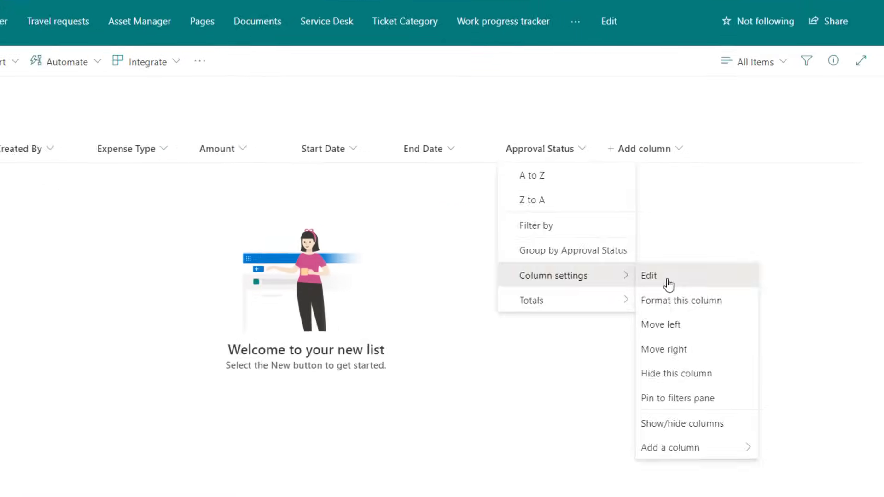
{"action": "left_click", "coordinate": [667, 280]}
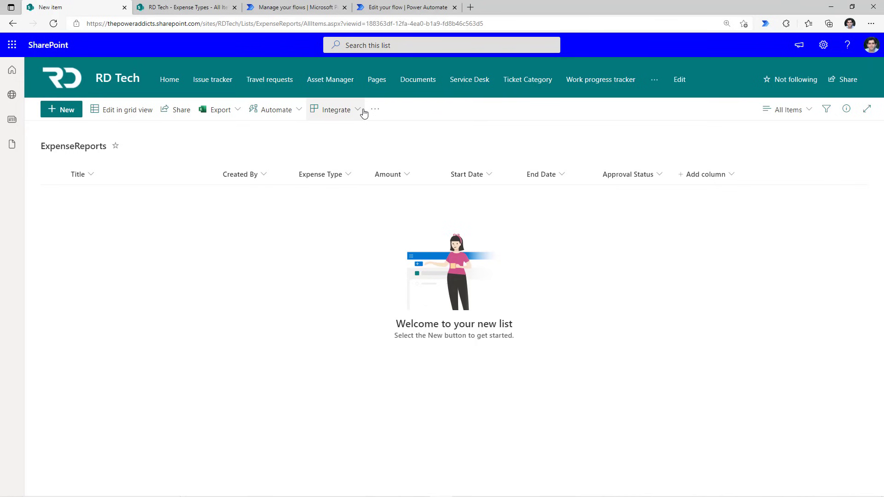
Create an automated cloud flow named Expense Approval in Power Automate, triggered when an item is created in the RD Tech site's ExpenseReports list
{"action": "left_click", "coordinate": [294, 7]}
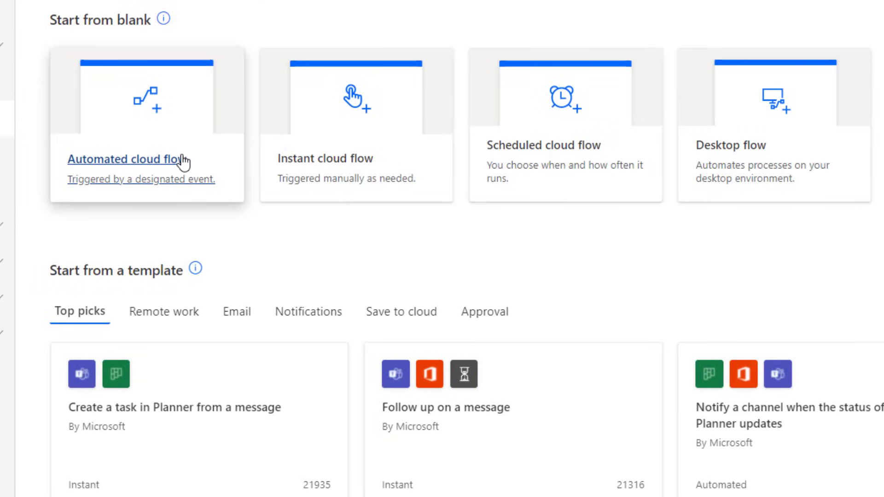
{"action": "left_click", "coordinate": [144, 168]}
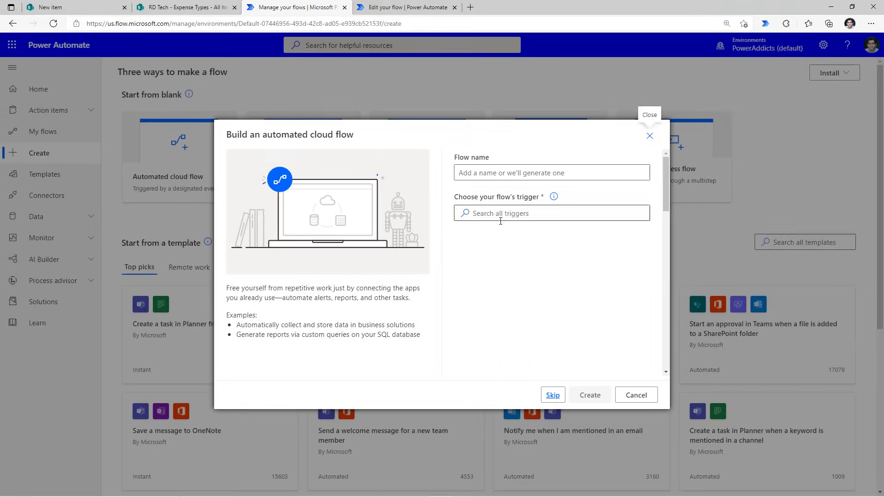
{"action": "left_click", "coordinate": [570, 272]}
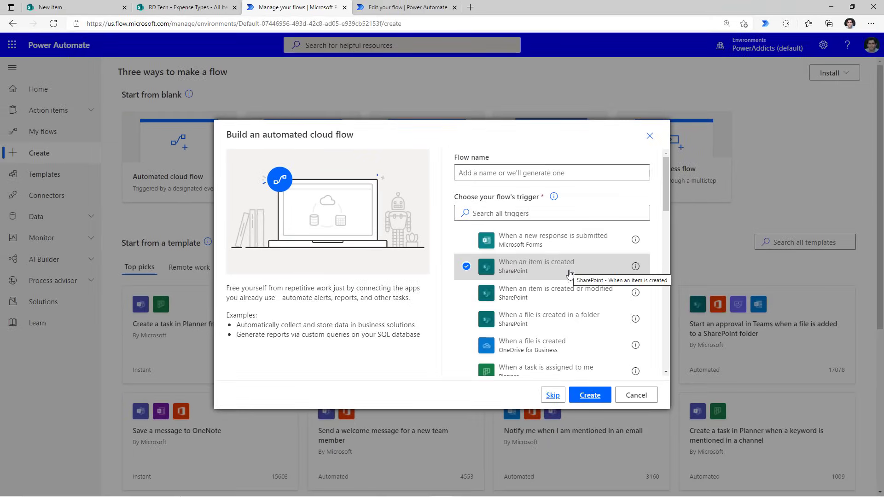
{"action": "left_click", "coordinate": [592, 400]}
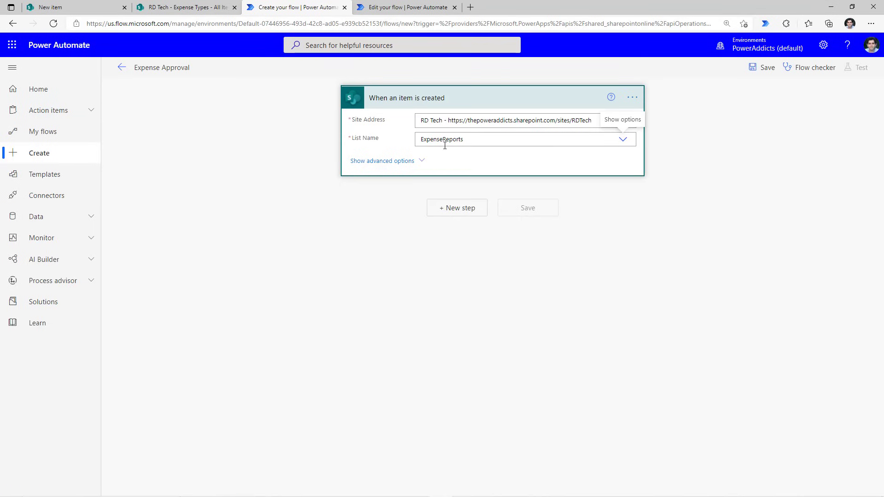
Add a Start and wait for an approval action after the trigger
{"action": "left_click", "coordinate": [455, 208]}
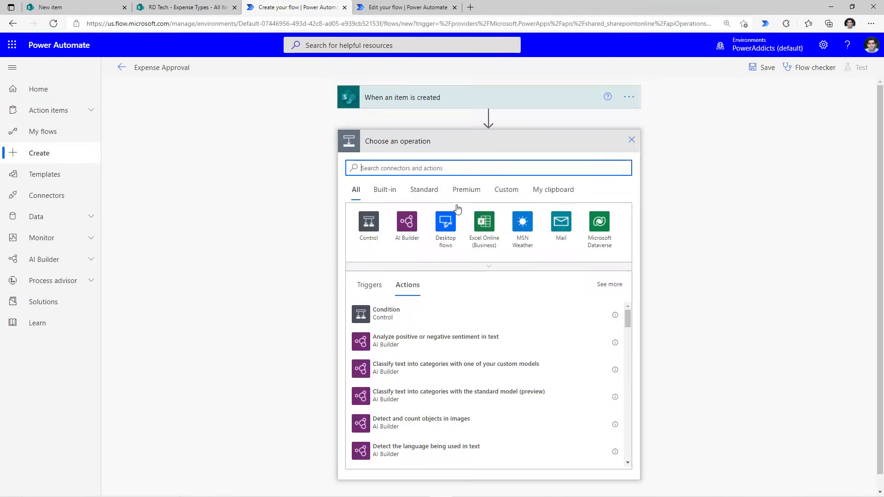
{"action": "type", "text": "start a"}
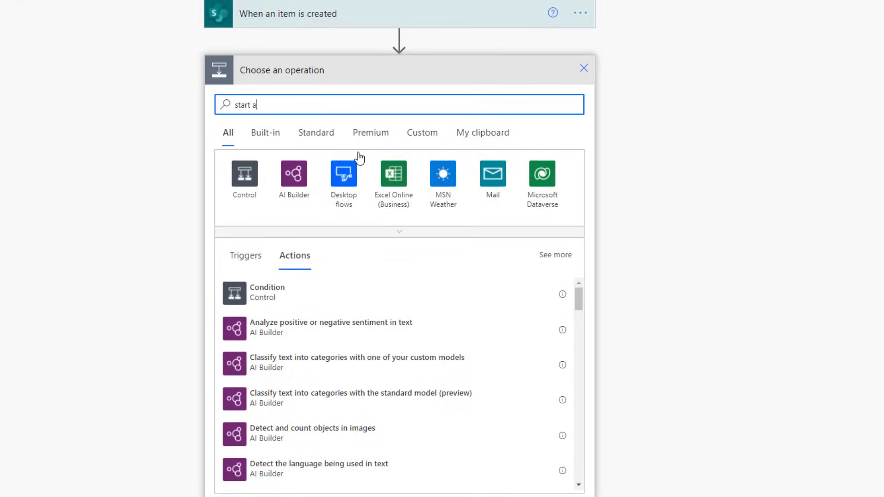
{"action": "type", "text": "nd wait"}
{"action": "left_click", "coordinate": [286, 304]}
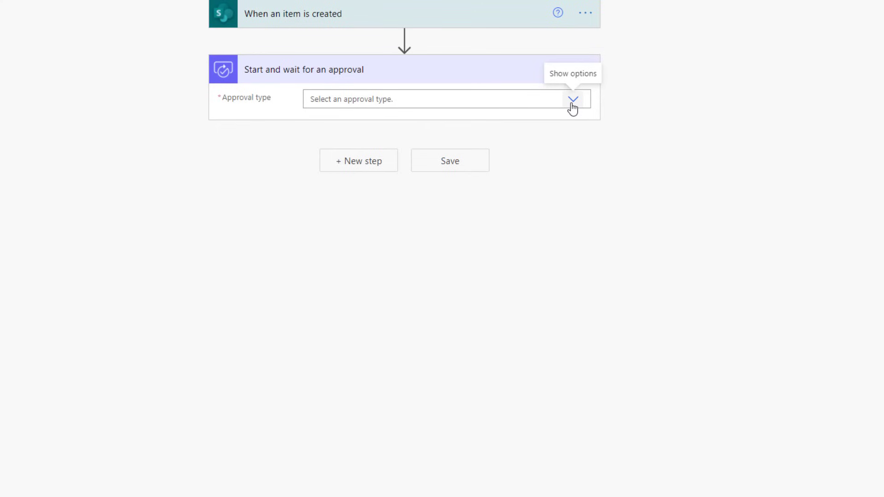
Set the approval to Approve/Reject - First to respond, titled "Expense Approver 1", and assign it to the first approver
{"action": "left_click", "coordinate": [572, 100]}
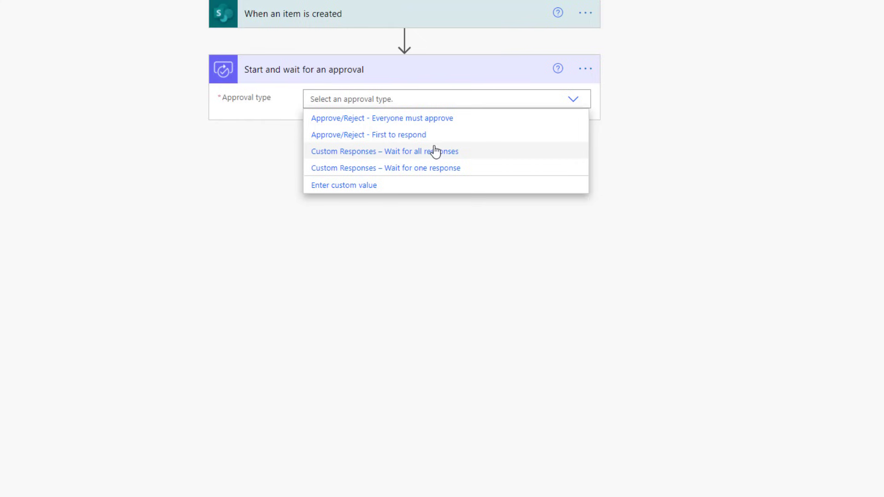
{"action": "left_click", "coordinate": [381, 140]}
{"action": "left_click", "coordinate": [356, 124]}
{"action": "type", "text": "Expense Approver 1"}
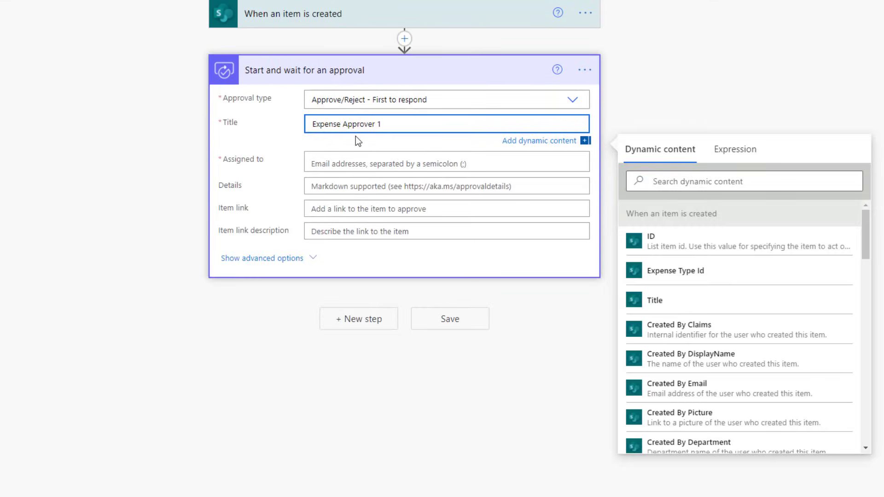
{"action": "left_click", "coordinate": [343, 165]}
{"action": "type", "text": "reza"}
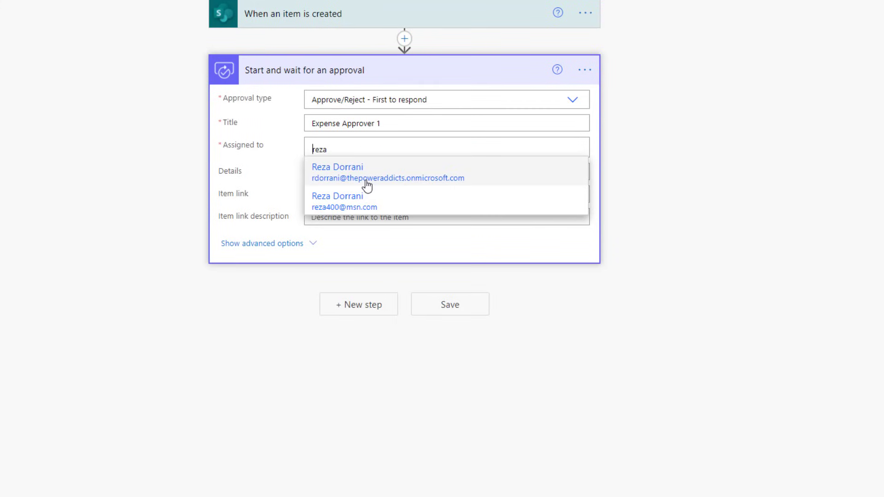
{"action": "left_click", "coordinate": [366, 187]}
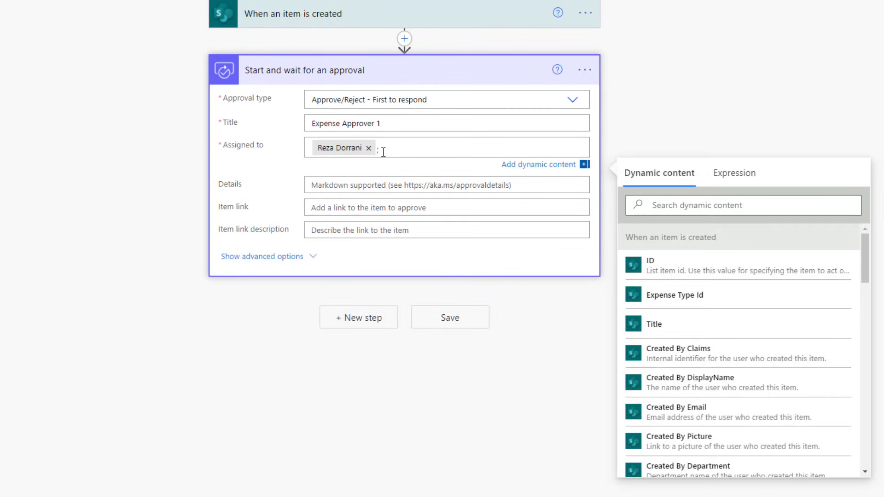
Add a condition after the approval that checks whether its Outcome is equal to "Approve"
{"action": "left_click", "coordinate": [340, 319]}
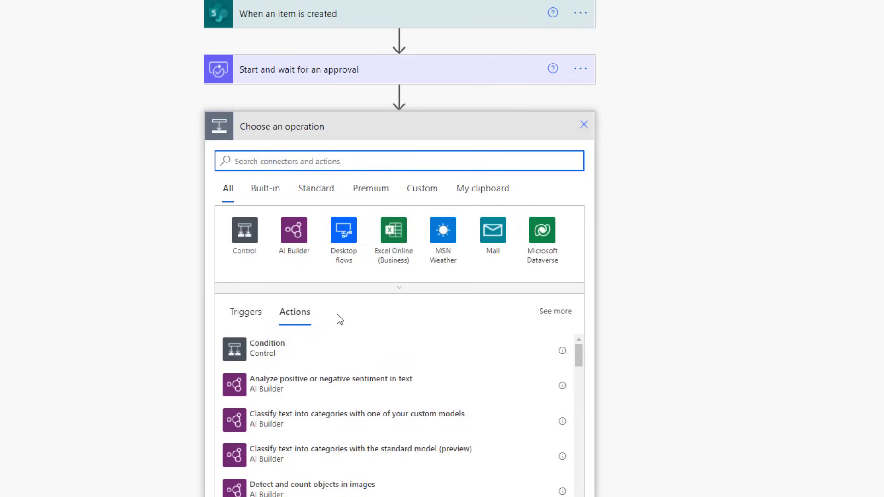
{"action": "type", "text": "condition"}
{"action": "left_click", "coordinate": [438, 224]}
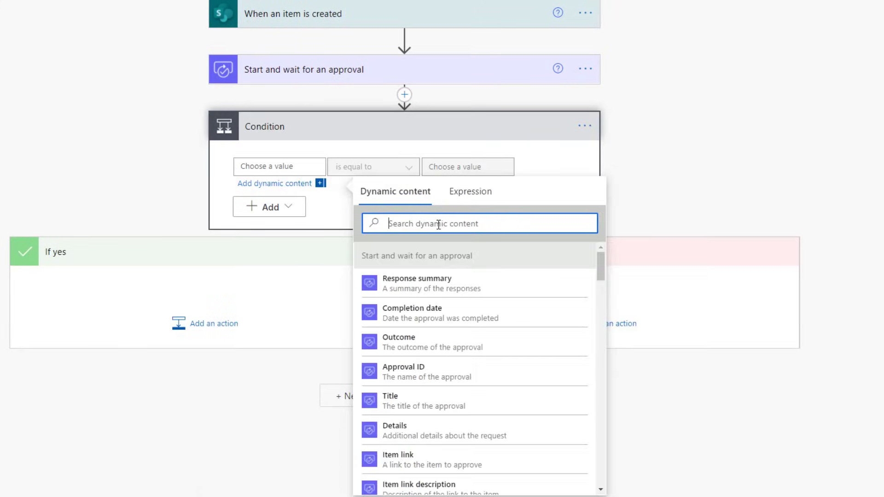
{"action": "type", "text": "outo"}
{"action": "key", "text": "BackSpace"}
{"action": "left_click", "coordinate": [431, 283]}
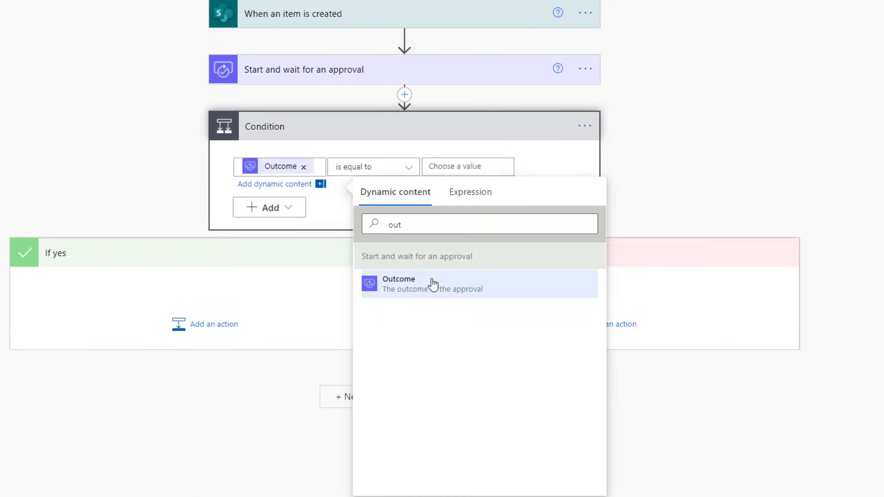
{"action": "left_click", "coordinate": [462, 165]}
{"action": "type", "text": "Approve"}
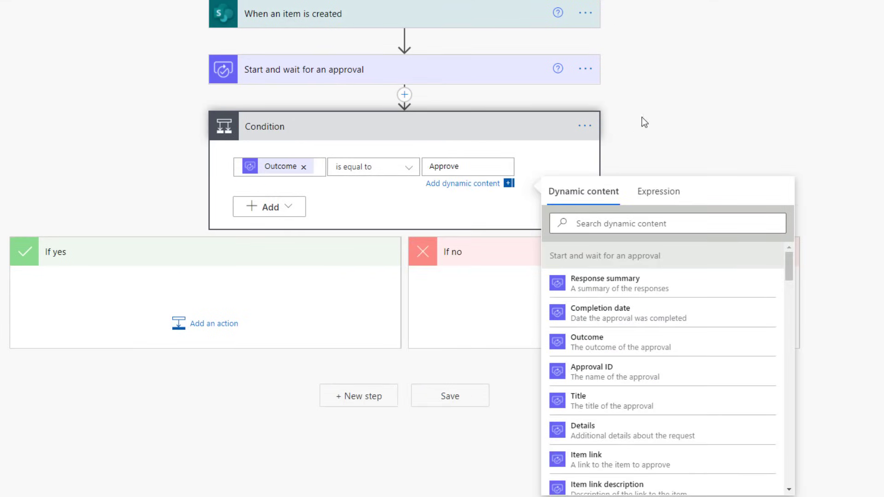
{"action": "left_click", "coordinate": [477, 193]}
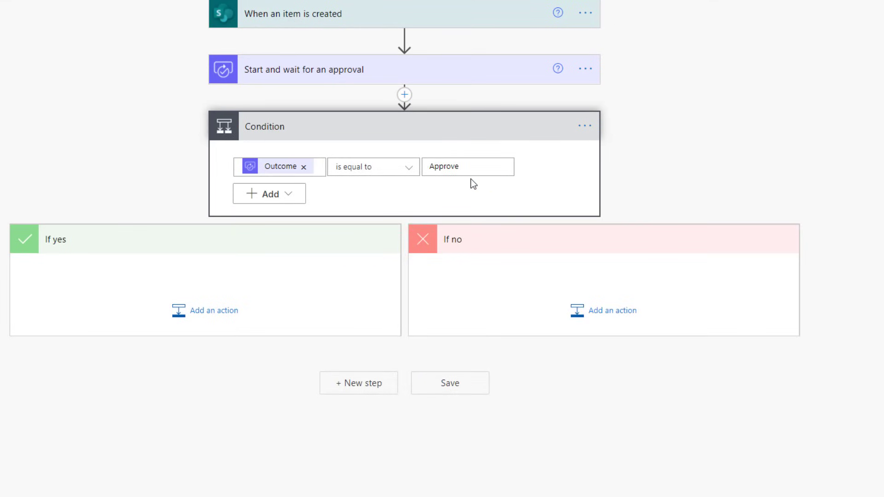
Add a second Start and wait for an approval action to the condition's If yes branch
{"action": "left_click", "coordinate": [220, 320]}
{"action": "type", "text": "start and wait"}
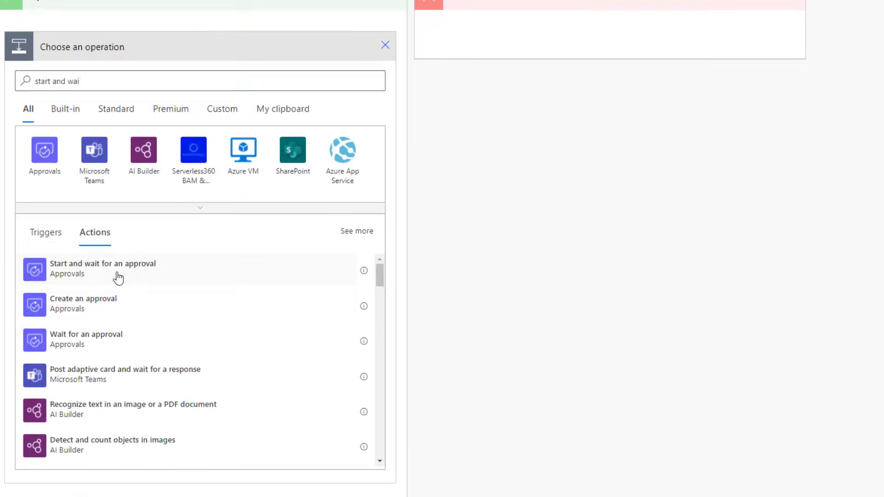
{"action": "left_click", "coordinate": [115, 276]}
Set the second approval to Approve/Reject - First to respond, titled "Expense Approver 2", and assign it to the second approver
{"action": "left_click", "coordinate": [372, 317]}
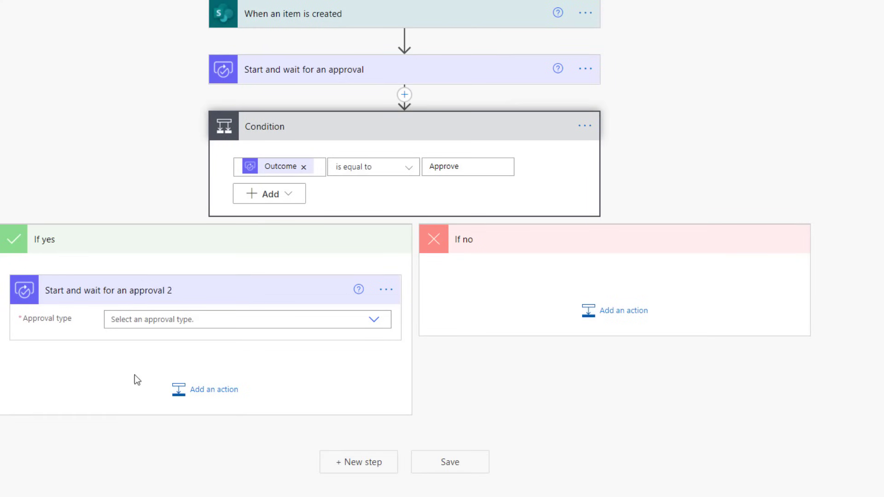
{"action": "left_click", "coordinate": [136, 357]}
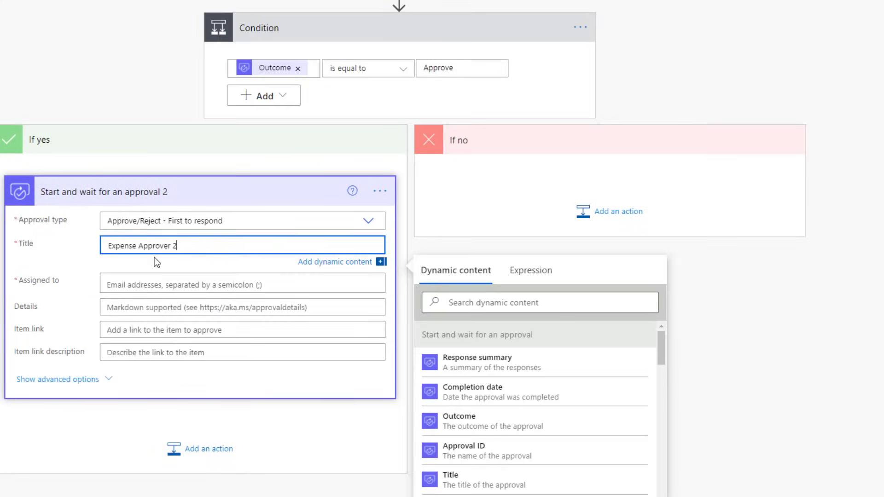
{"action": "left_click", "coordinate": [156, 284]}
{"action": "type", "text": "sara"}
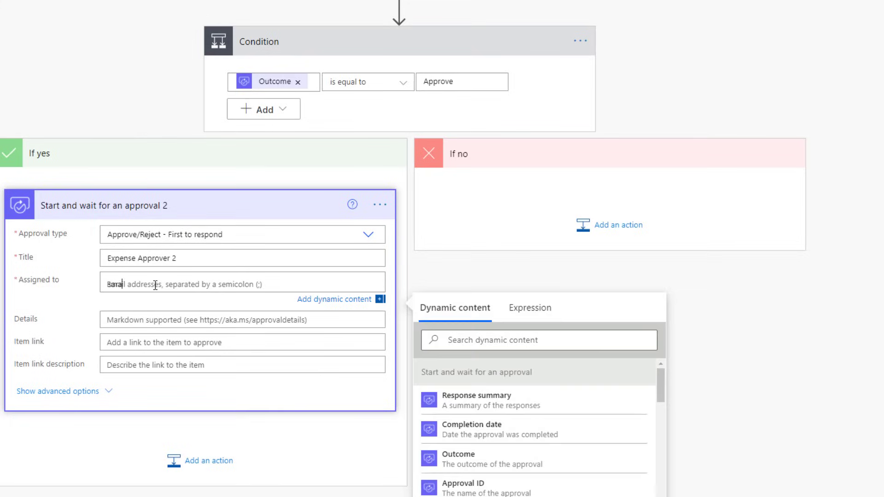
{"action": "type", "text": "h"}
{"action": "left_click", "coordinate": [150, 310]}
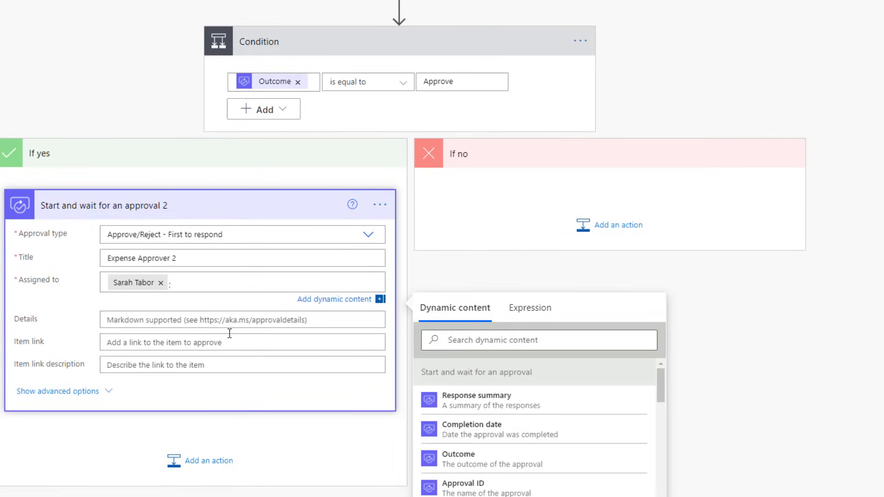
Add a Condition action after the second approval in the If yes branch
{"action": "scroll", "coordinate": [192, 302], "scroll_direction": "down", "scroll_amount": 2}
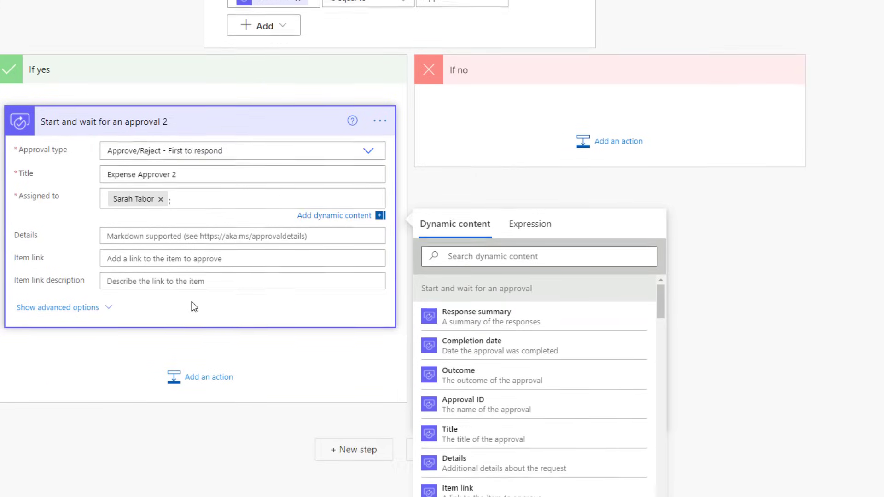
{"action": "left_click", "coordinate": [203, 376]}
{"action": "type", "text": "condition"}
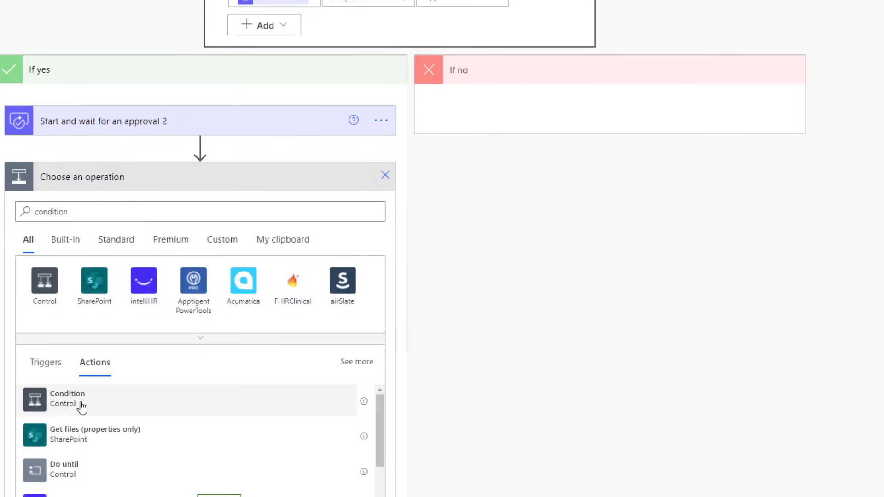
{"action": "left_click", "coordinate": [82, 406]}
Set Condition 2 to check whether the second approval's Outcome is equal to "Approve"
{"action": "left_click", "coordinate": [201, 217]}
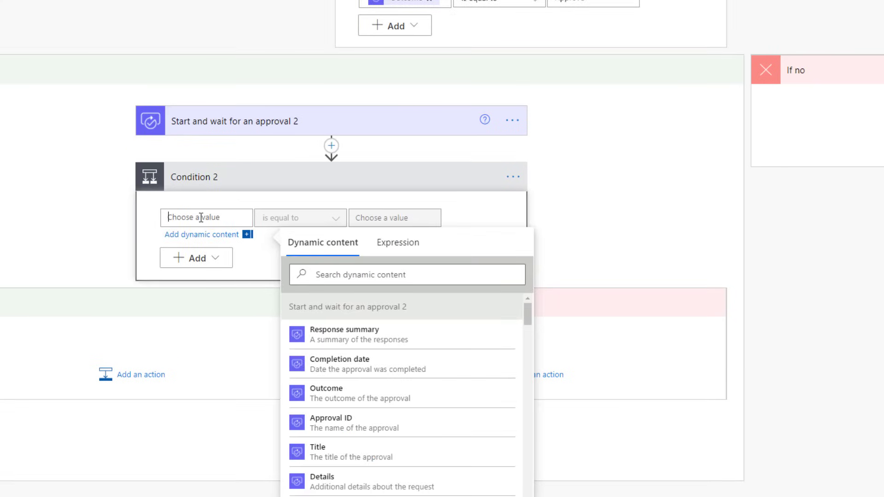
{"action": "left_click", "coordinate": [299, 274]}
{"action": "type", "text": "outcome"}
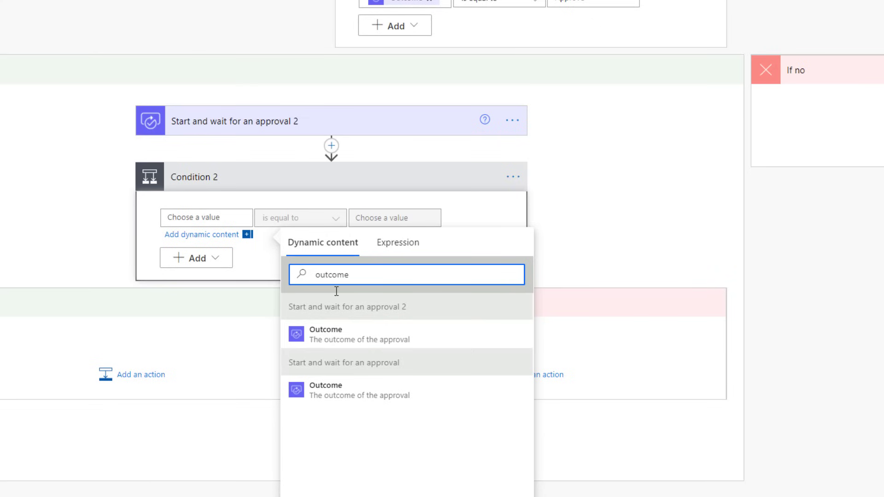
{"action": "left_click", "coordinate": [351, 336]}
{"action": "left_click", "coordinate": [377, 216]}
{"action": "type", "text": "App"}
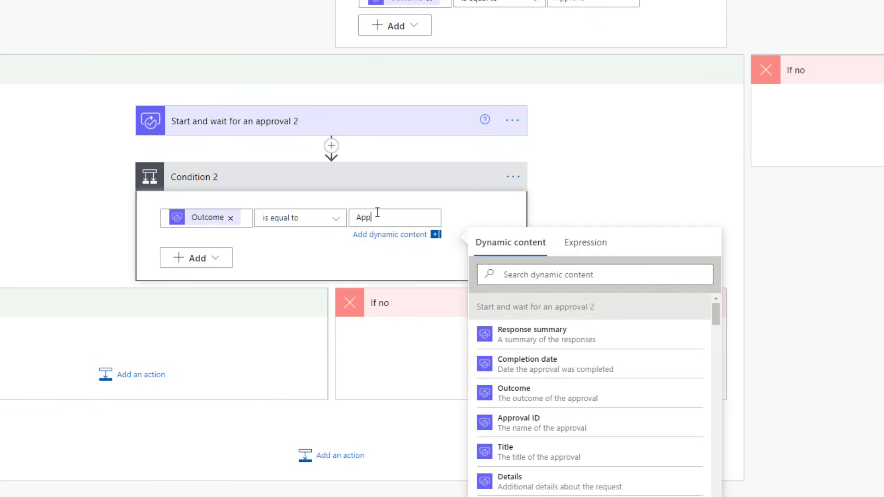
{"action": "type", "text": "rove"}
{"action": "left_click", "coordinate": [109, 225]}
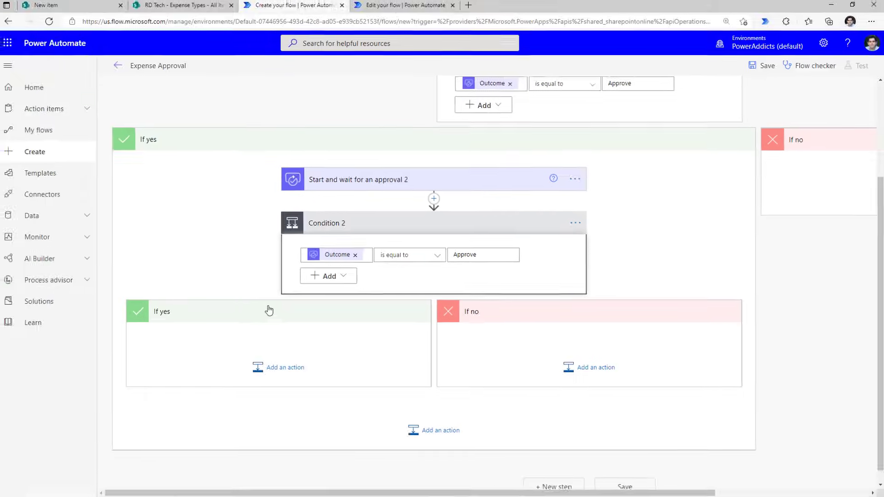
{"action": "scroll", "coordinate": [269, 311], "scroll_direction": "down", "scroll_amount": 1}
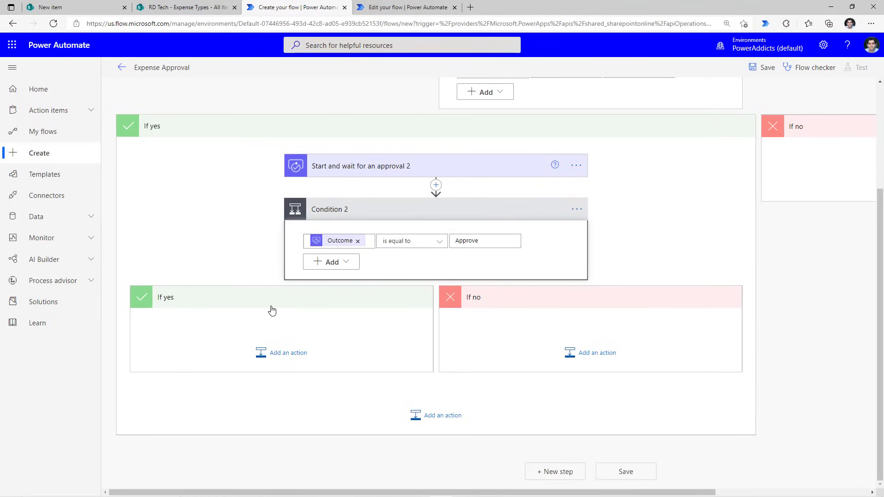
{"action": "scroll", "coordinate": [306, 381], "scroll_direction": "up", "scroll_amount": 3}
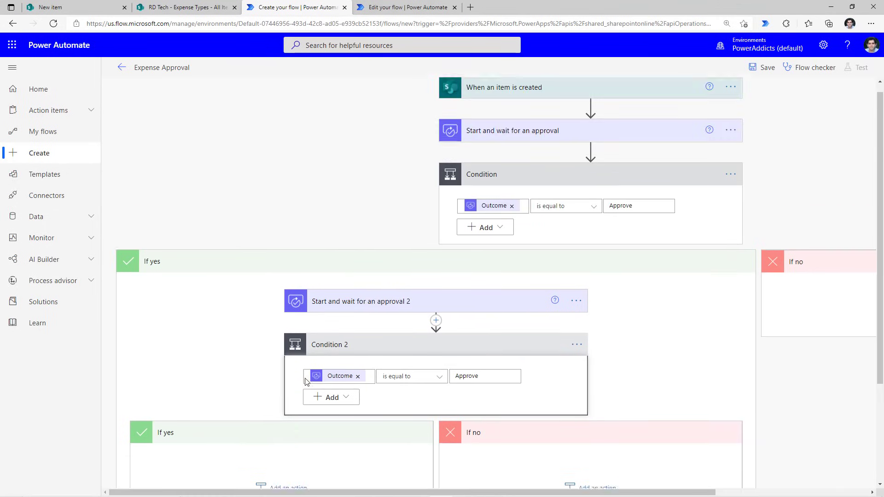
{"action": "scroll", "coordinate": [386, 295], "scroll_direction": "down", "scroll_amount": 1}
{"action": "scroll", "coordinate": [466, 203], "scroll_direction": "up", "scroll_amount": 1}
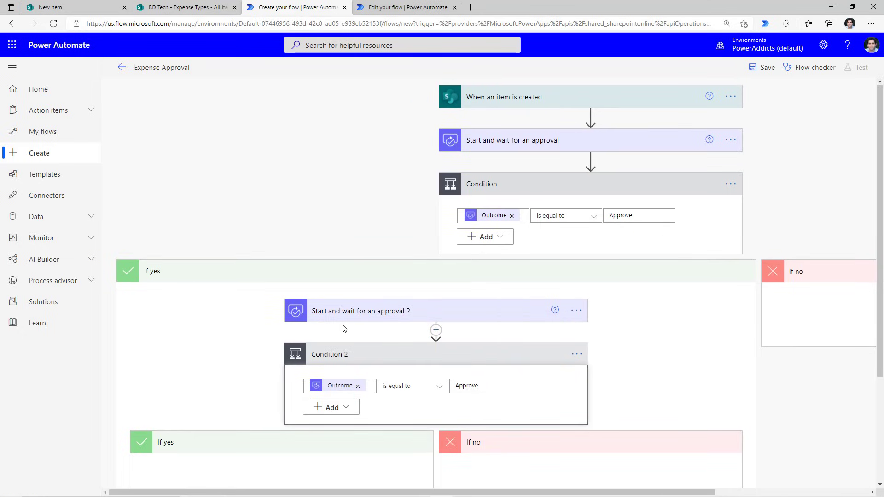
{"action": "scroll", "coordinate": [344, 331], "scroll_direction": "down", "scroll_amount": 1}
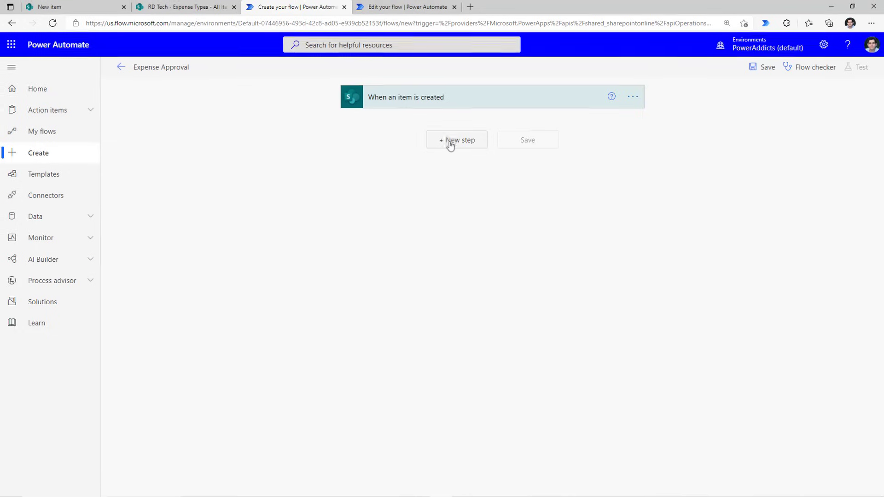
Add an Initialize variable action after the trigger, rename it Approvers, name the variable varApprovers and set its type to Array
{"action": "left_click", "coordinate": [450, 144]}
{"action": "type", "text": "initialize"}
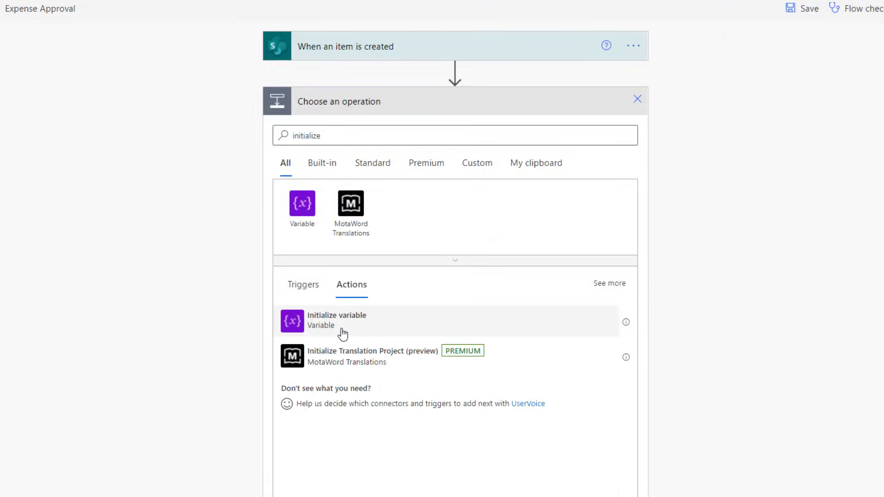
{"action": "left_click", "coordinate": [343, 333]}
{"action": "left_click", "coordinate": [638, 100]}
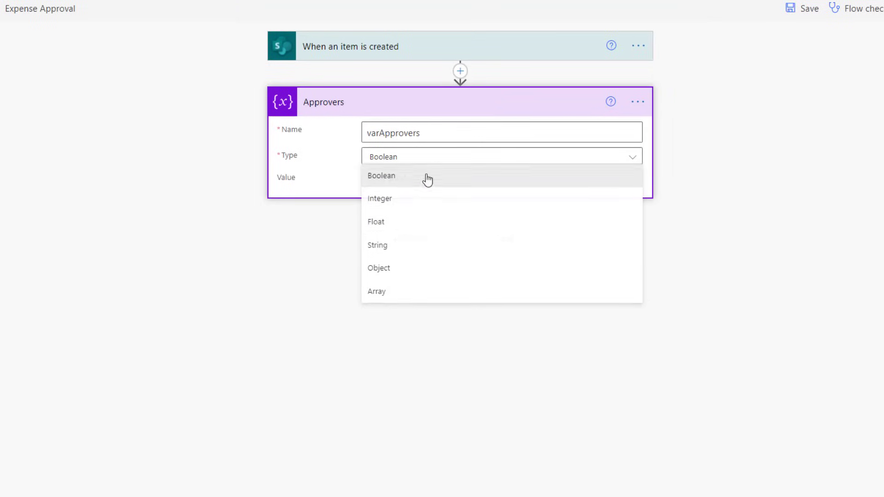
{"action": "left_click", "coordinate": [408, 238]}
Set the initial value of varApprovers to an array of the two approvers' e-mail addresses, each in single quotes
{"action": "left_click", "coordinate": [382, 178]}
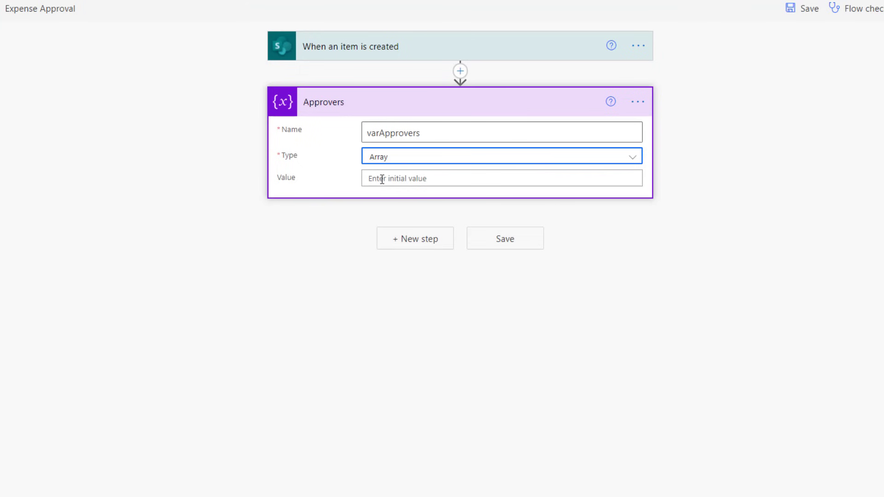
{"action": "type", "text": "['r"}
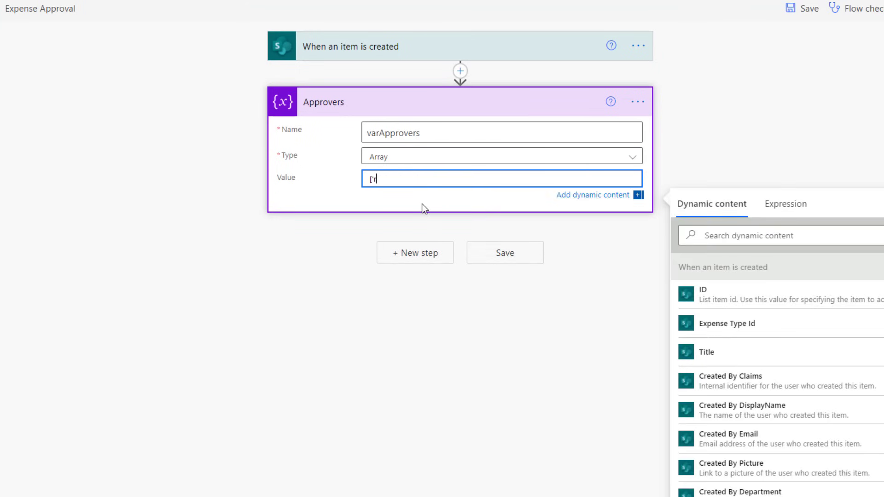
{"action": "key", "text": "ctrl+v"}
{"action": "type", "text": "]"}
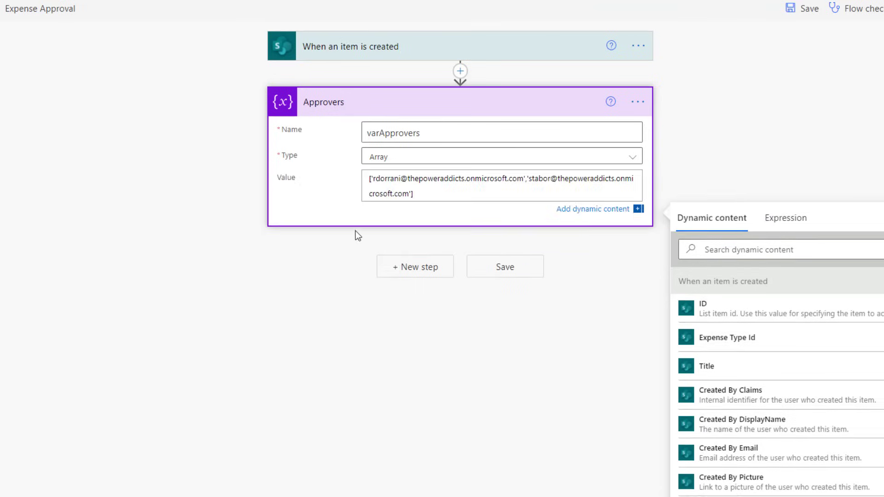
{"action": "left_click", "coordinate": [375, 102]}
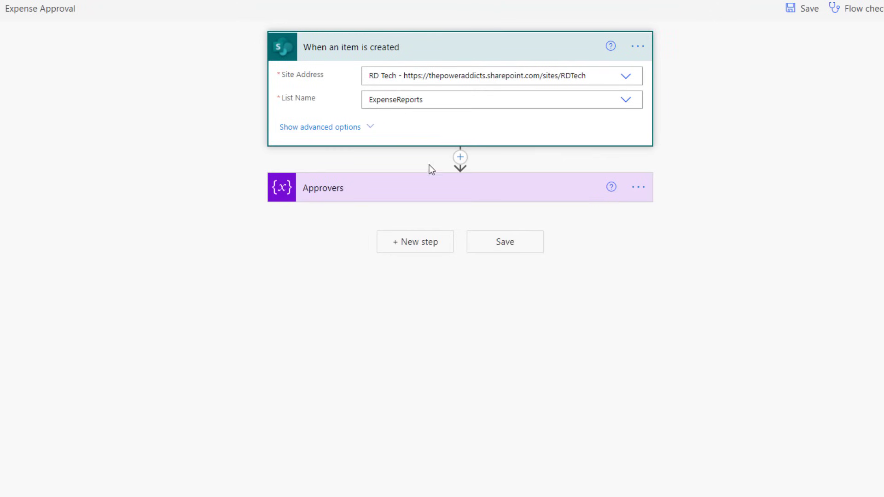
Insert a SharePoint Update item action between the trigger and Approvers, targeting the ExpenseReports list on the RD Tech site
{"action": "left_click", "coordinate": [460, 157]}
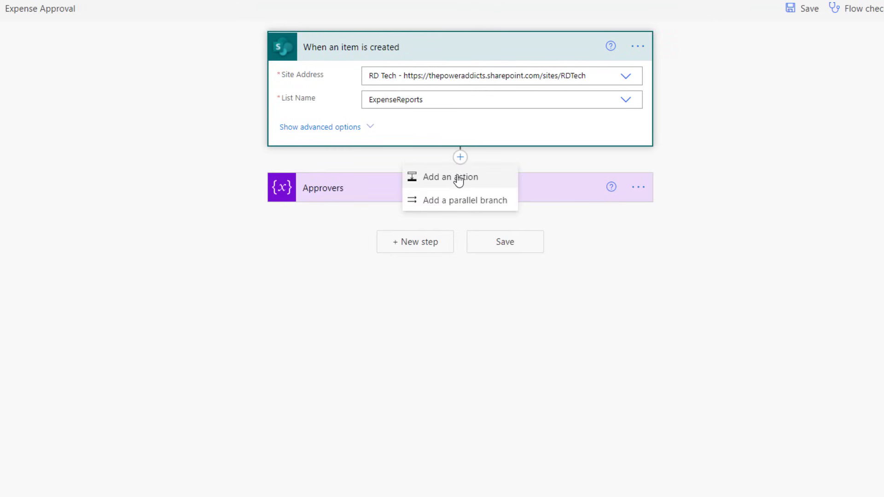
{"action": "left_click", "coordinate": [459, 181]}
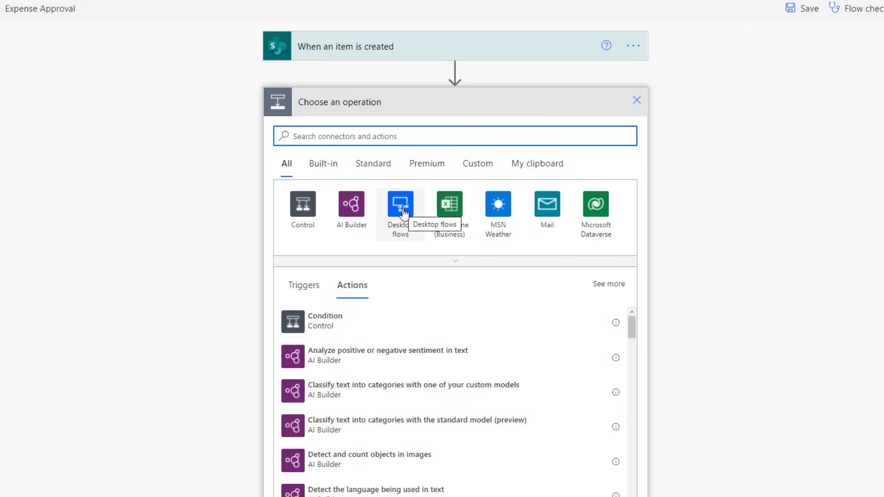
{"action": "type", "text": "update item"}
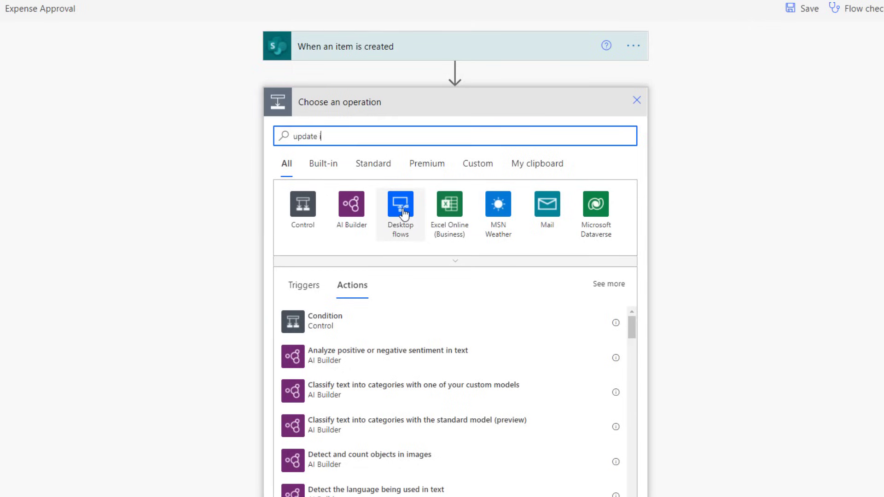
{"action": "left_click", "coordinate": [347, 271]}
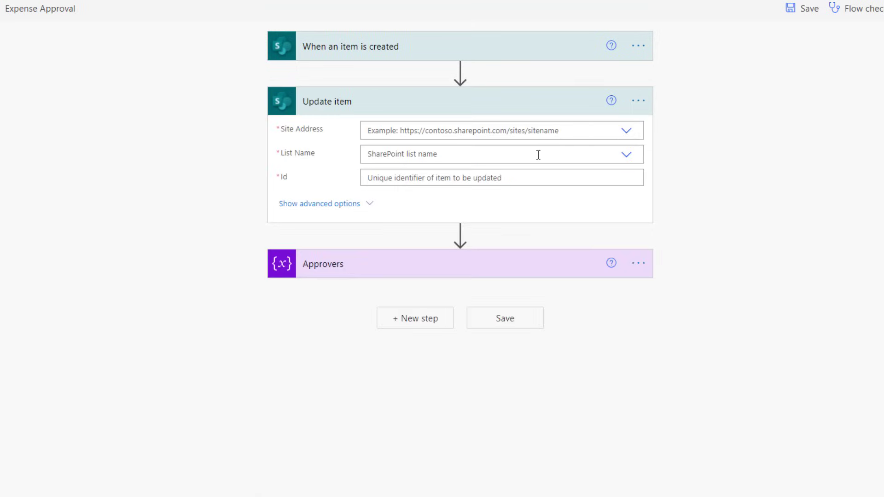
{"action": "left_click", "coordinate": [625, 133]}
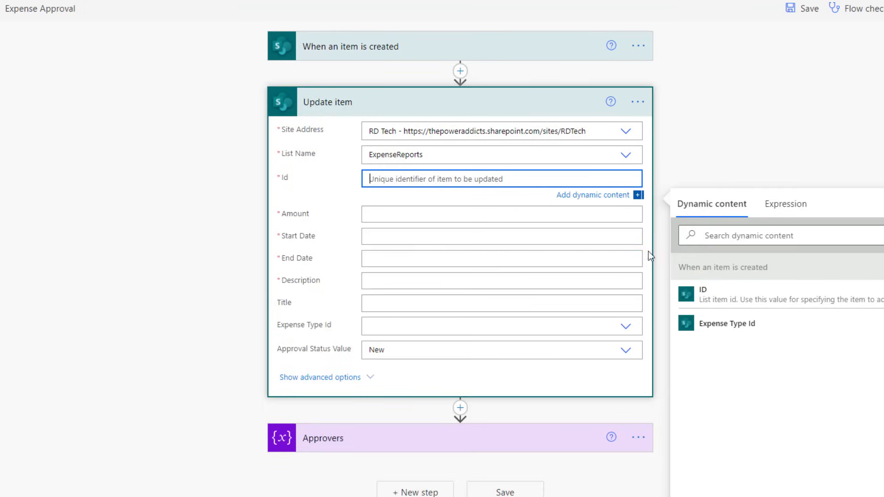
Map the Update item's Id, Amount, Start Date, End Date and Description to the trigger's values and set Approval Status Value to Pending
{"action": "left_click", "coordinate": [693, 294]}
{"action": "left_click", "coordinate": [376, 220]}
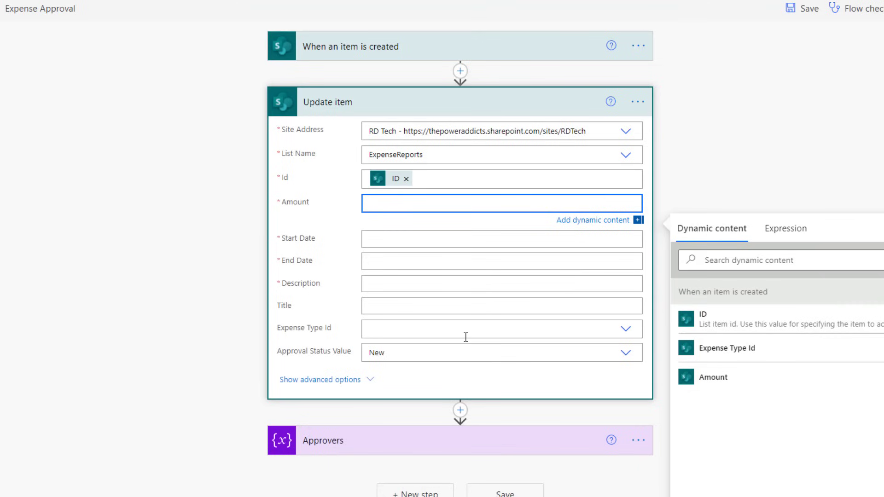
{"action": "left_click", "coordinate": [709, 392]}
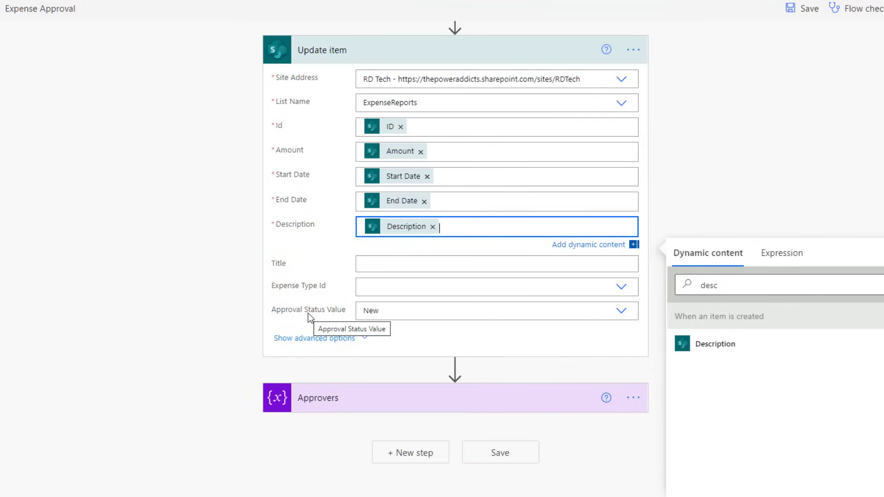
{"action": "left_click", "coordinate": [625, 316]}
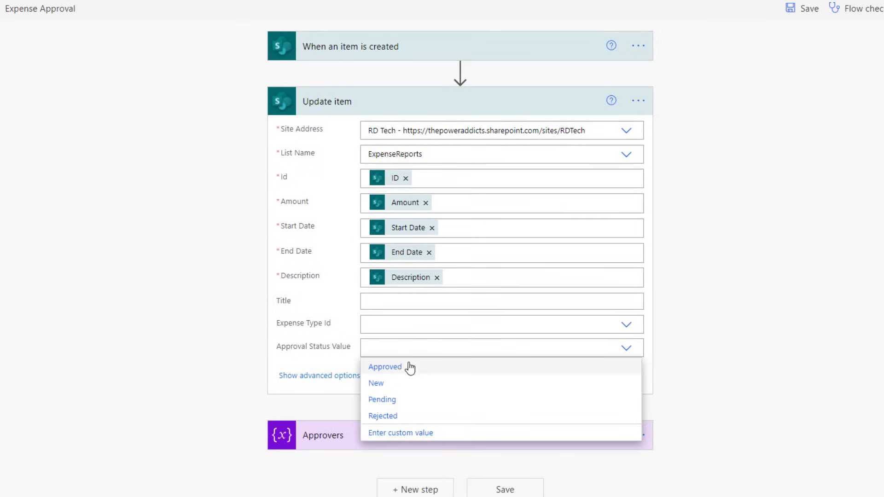
{"action": "left_click", "coordinate": [401, 398]}
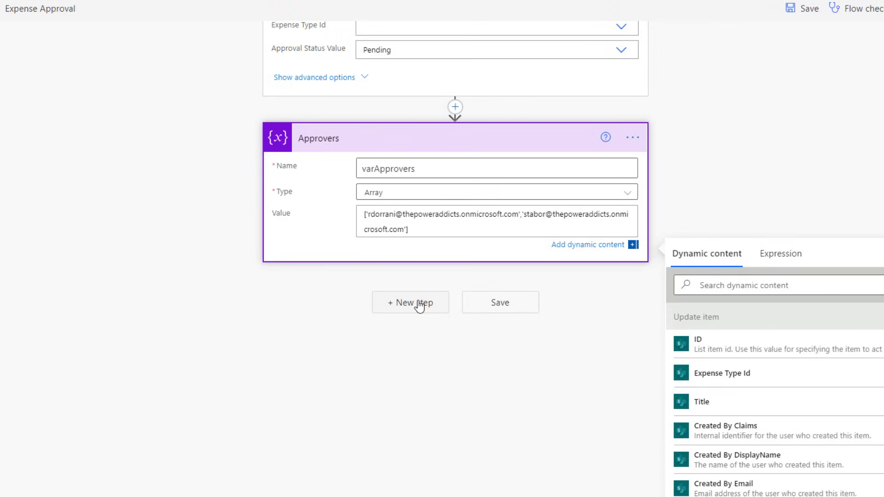
Add an Initialize variable action named Status after Approvers, with variable varStatus of type String and initial value Pending
{"action": "left_click", "coordinate": [419, 306]}
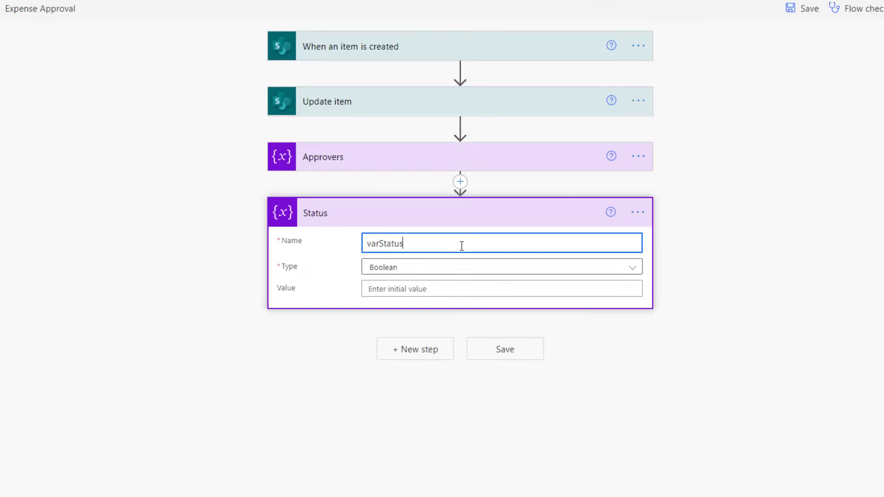
{"action": "left_click", "coordinate": [412, 275]}
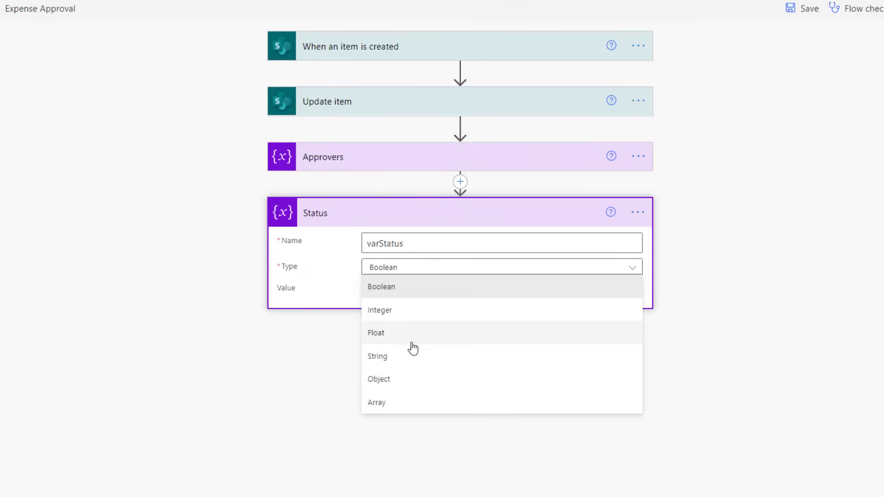
{"action": "left_click", "coordinate": [390, 361]}
{"action": "left_click", "coordinate": [372, 290]}
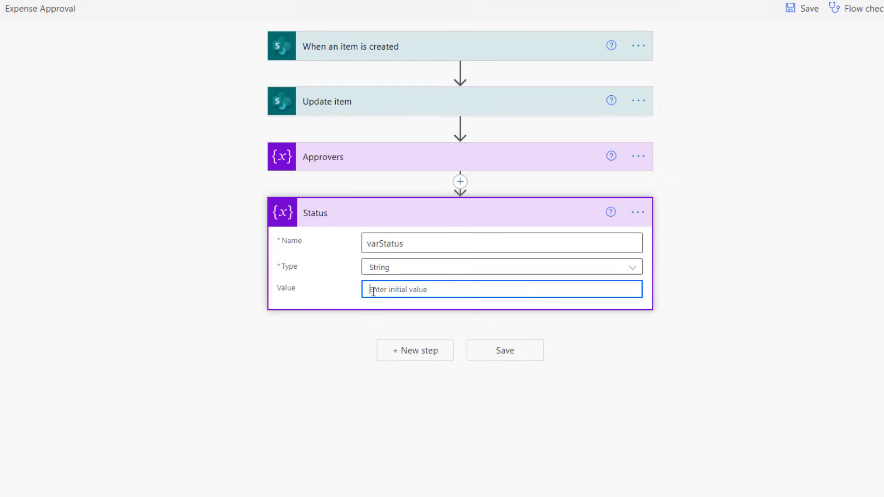
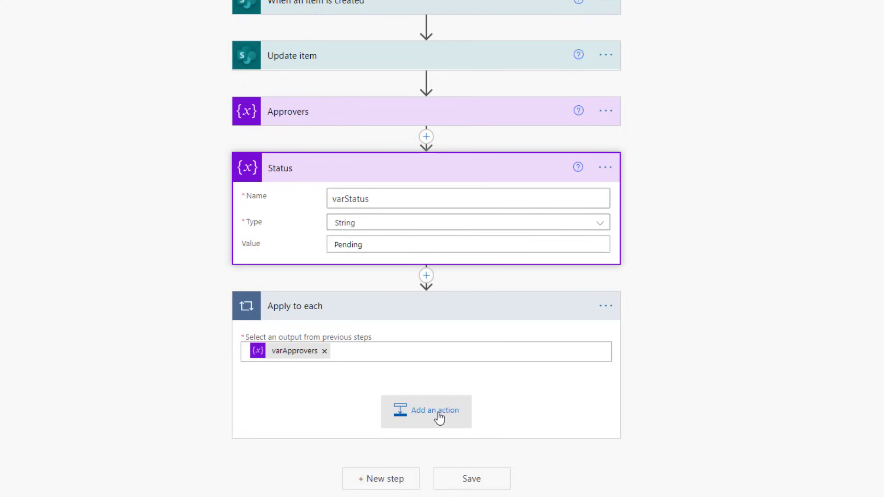
Add a Condition action inside the Apply to each loop that runs over varApprovers
{"action": "left_click", "coordinate": [440, 417]}
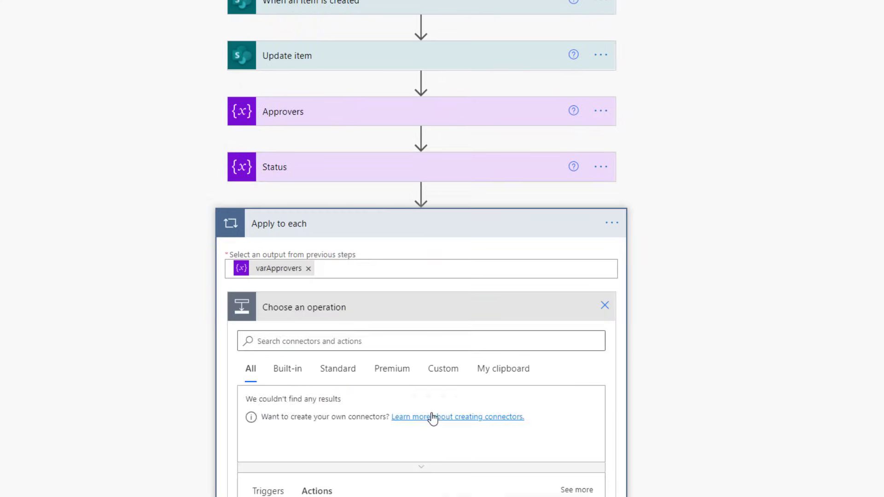
{"action": "type", "text": "condition"}
{"action": "scroll", "coordinate": [328, 246], "scroll_direction": "down", "scroll_amount": 3}
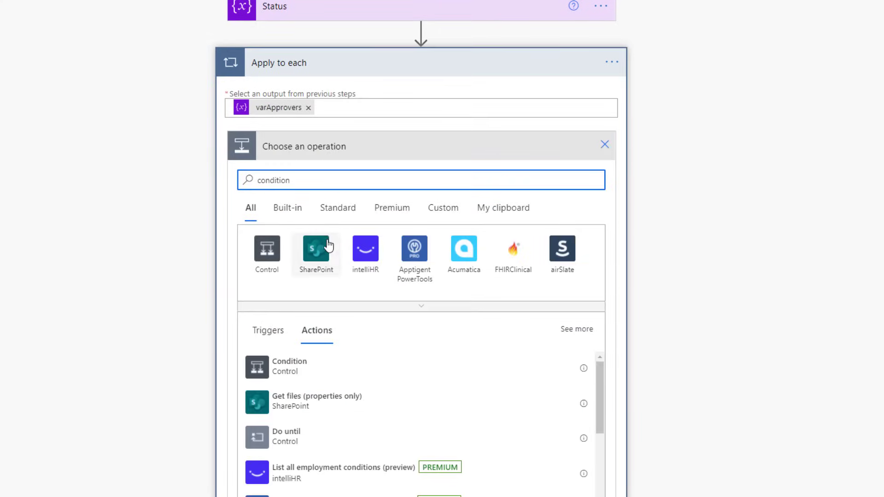
{"action": "left_click", "coordinate": [307, 364]}
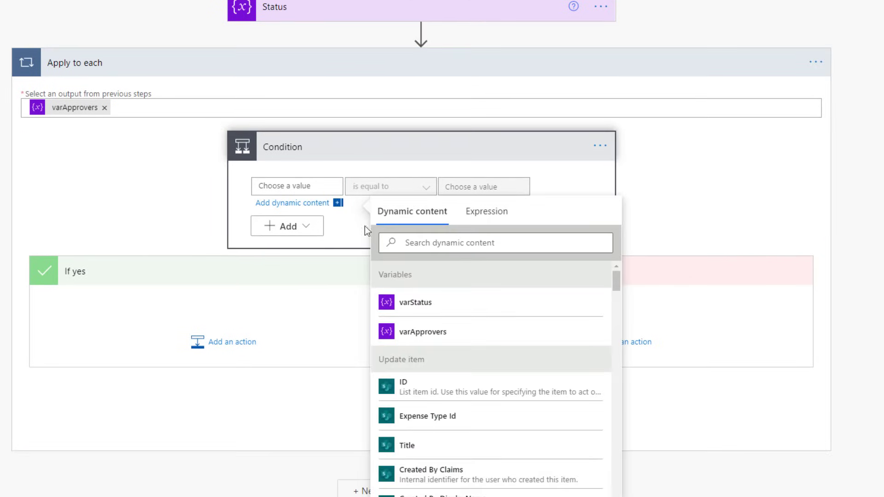
Set the loop's condition to check that varStatus is not equal to "Rejected"
{"action": "left_click", "coordinate": [414, 306]}
{"action": "left_click", "coordinate": [384, 190]}
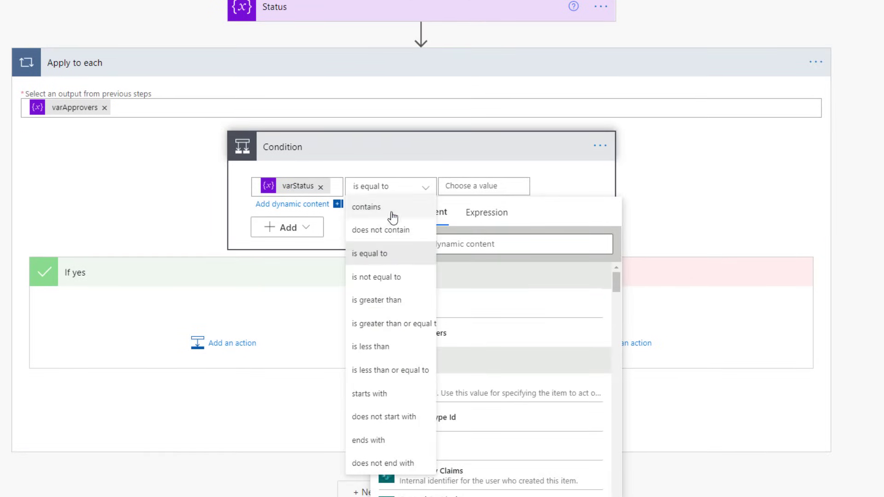
{"action": "left_click", "coordinate": [400, 276]}
{"action": "left_click", "coordinate": [460, 198]}
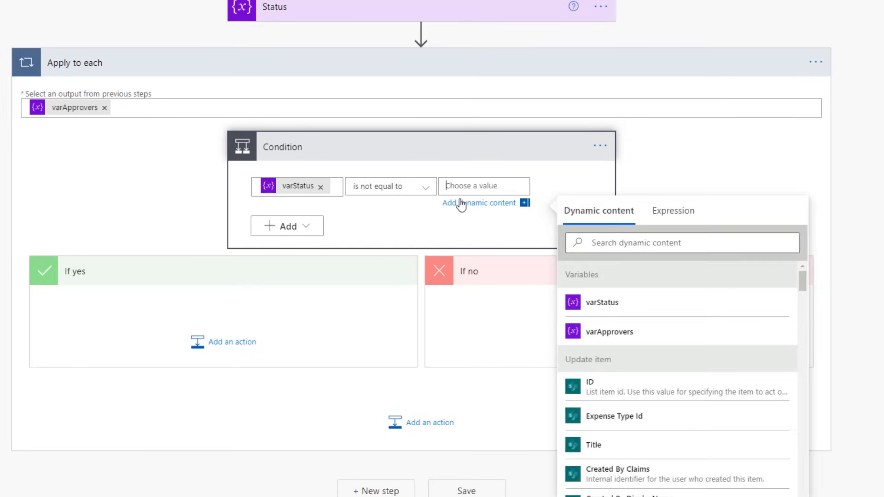
{"action": "type", "text": "Rejected"}
{"action": "left_click", "coordinate": [383, 225]}
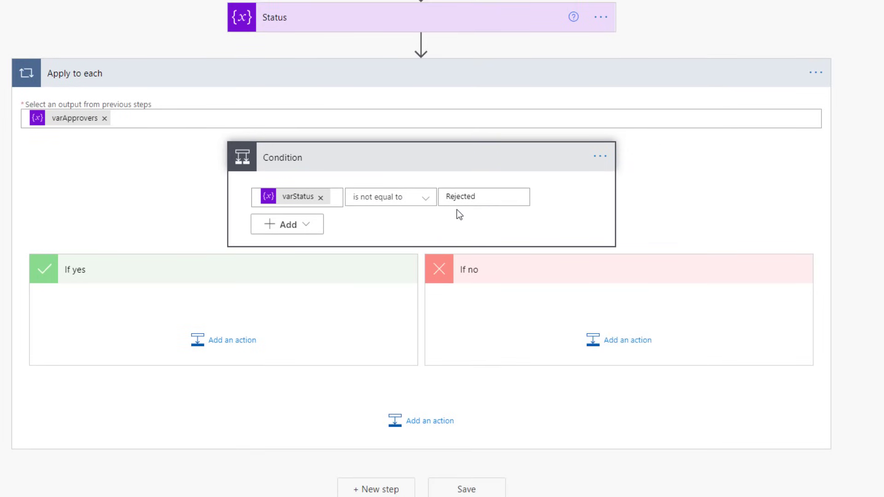
Add a Start and wait for an approval action to the If yes branch of the loop's condition
{"action": "left_click", "coordinate": [207, 339]}
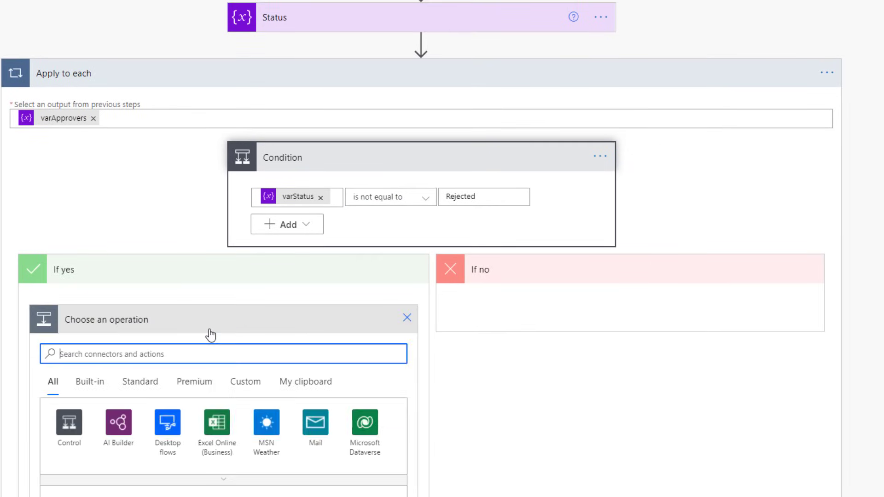
{"action": "type", "text": "start and wait"}
{"action": "scroll", "coordinate": [225, 350], "scroll_direction": "down", "scroll_amount": 5}
{"action": "left_click", "coordinate": [172, 304]}
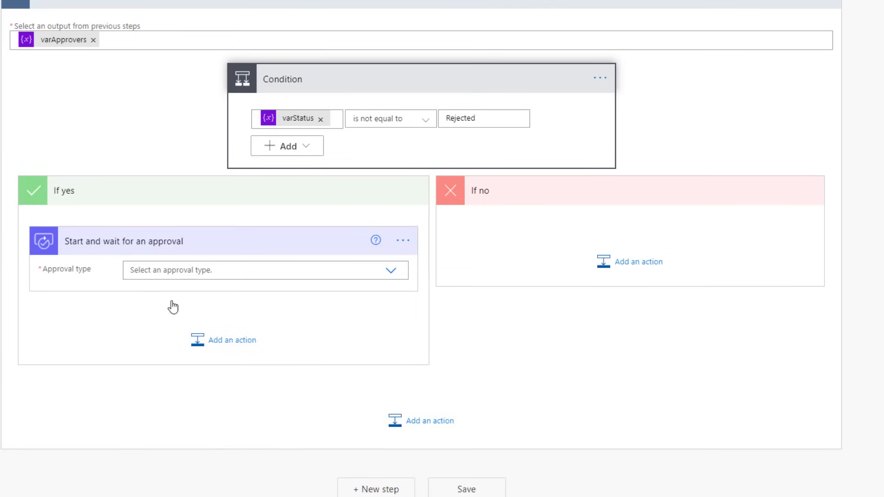
Set the approval type to Approve/Reject - First to respond and title it "Expense Approval for" followed by the created item's Title
{"action": "left_click", "coordinate": [393, 273]}
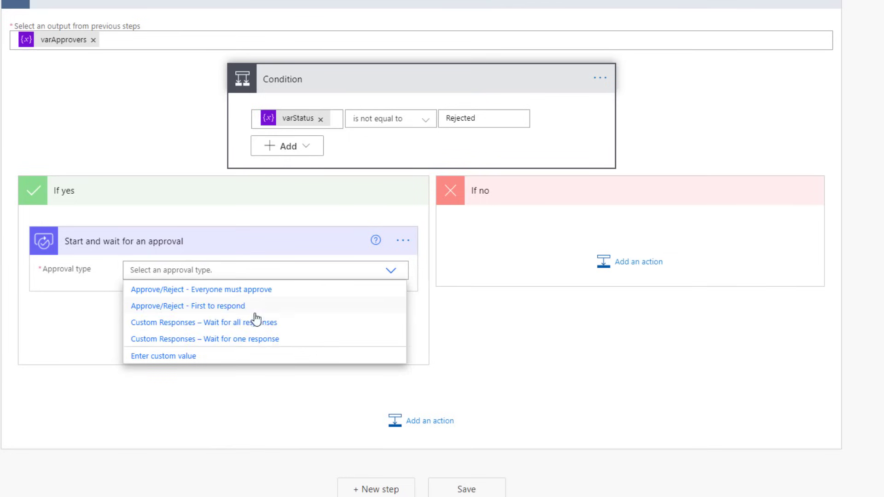
{"action": "left_click", "coordinate": [244, 307]}
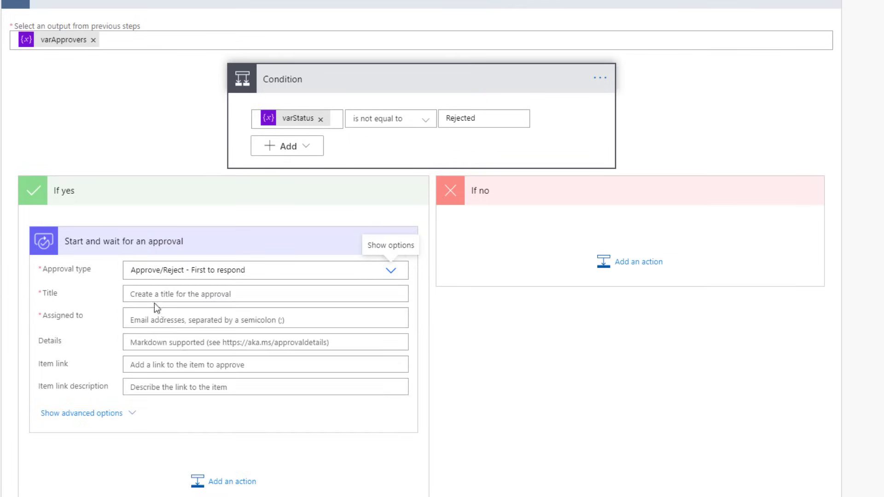
{"action": "scroll", "coordinate": [156, 252], "scroll_direction": "down", "scroll_amount": 3}
{"action": "left_click", "coordinate": [234, 135]}
{"action": "type", "text": "Expense Approval for"}
{"action": "left_click", "coordinate": [475, 193]}
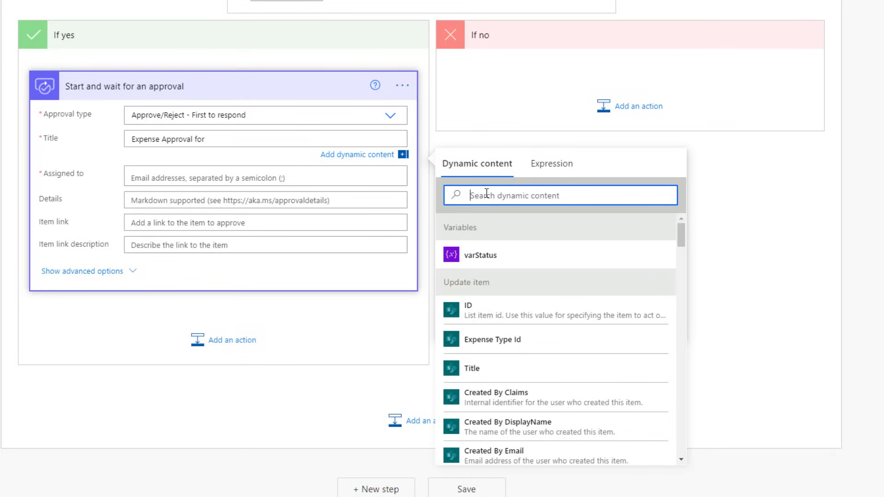
{"action": "type", "text": "title"}
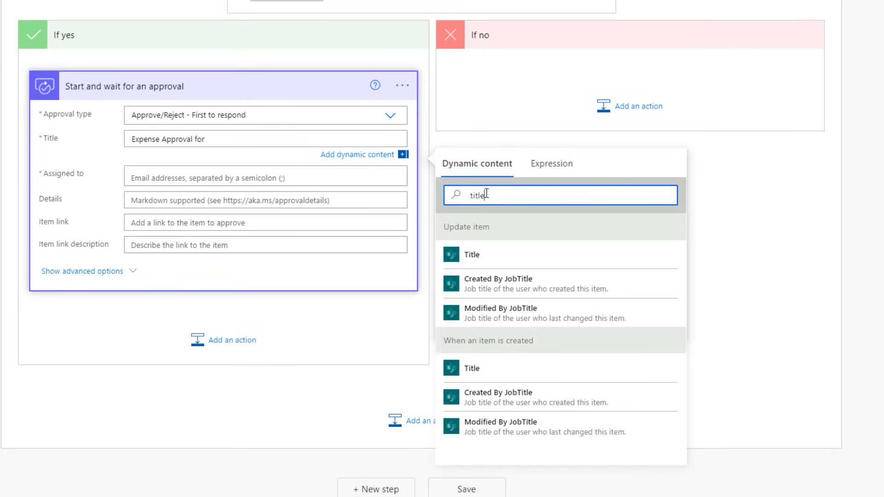
{"action": "left_click", "coordinate": [503, 382]}
Assign the approval to the loop's current approver with the expression item()
{"action": "left_click", "coordinate": [201, 178]}
{"action": "scroll", "coordinate": [169, 276], "scroll_direction": "up", "scroll_amount": 4}
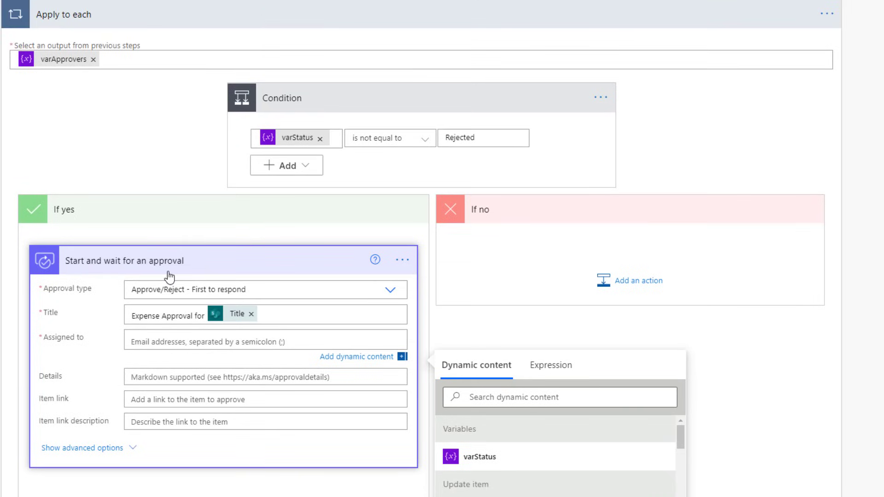
{"action": "scroll", "coordinate": [169, 276], "scroll_direction": "down", "scroll_amount": 2}
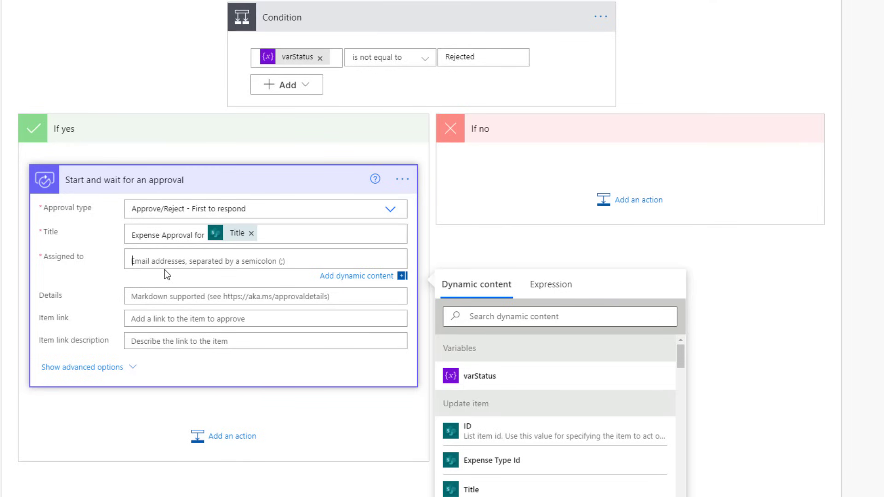
{"action": "scroll", "coordinate": [119, 184], "scroll_direction": "up", "scroll_amount": 2}
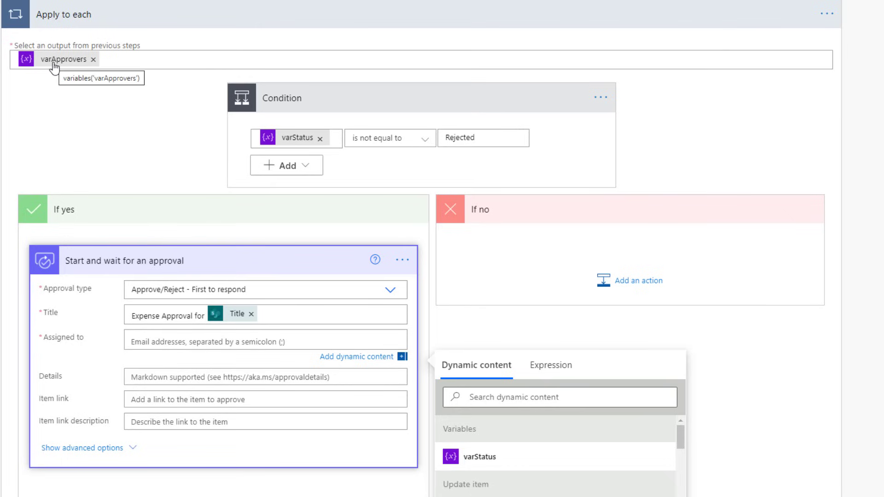
{"action": "scroll", "coordinate": [198, 242], "scroll_direction": "down", "scroll_amount": 2}
{"action": "left_click", "coordinate": [207, 341]}
{"action": "scroll", "coordinate": [234, 254], "scroll_direction": "up", "scroll_amount": 2}
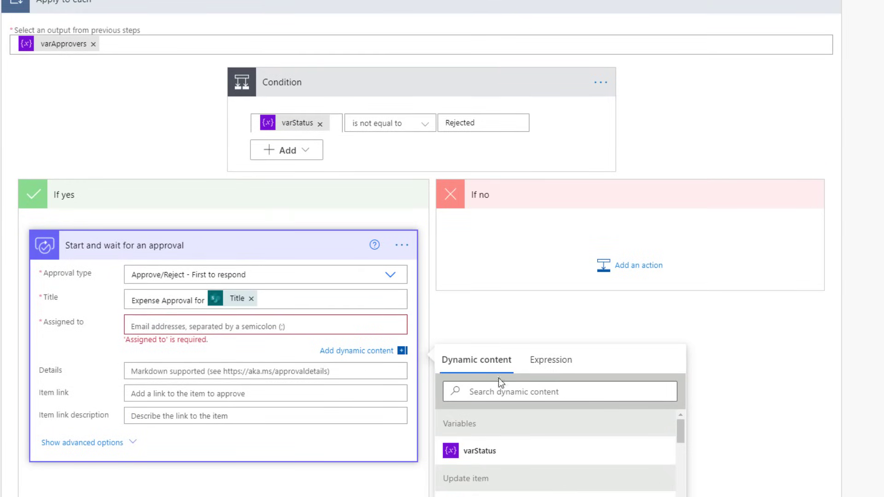
{"action": "left_click", "coordinate": [551, 359]}
{"action": "type", "text": "item()"}
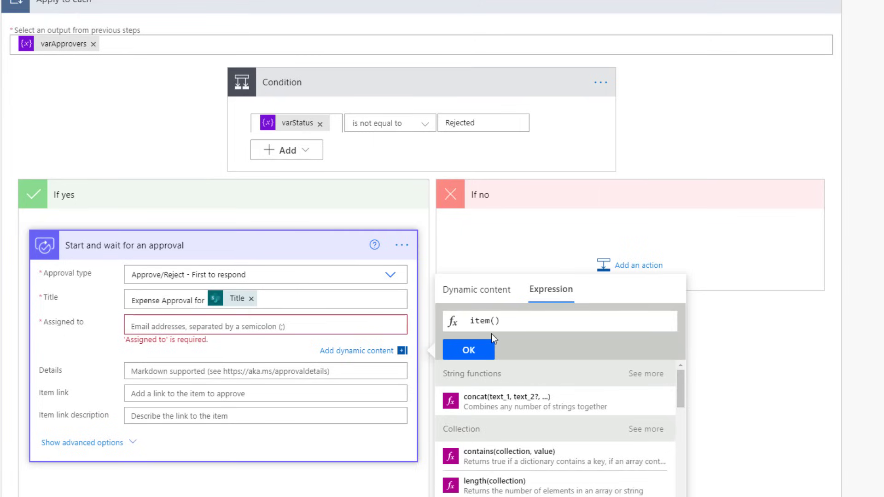
{"action": "left_click", "coordinate": [477, 350]}
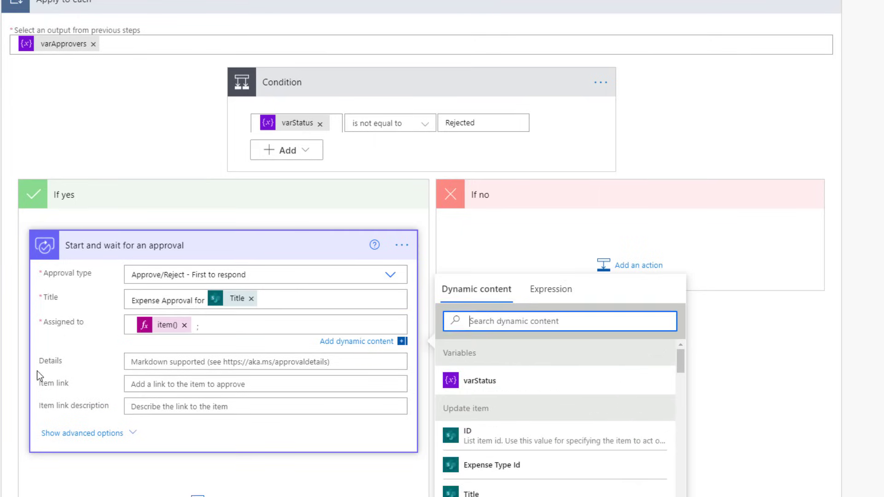
Fill the approval's Details with the item's Title and Amount as dynamic content
{"action": "scroll", "coordinate": [64, 377], "scroll_direction": "down", "scroll_amount": 2}
{"action": "left_click", "coordinate": [386, 283]}
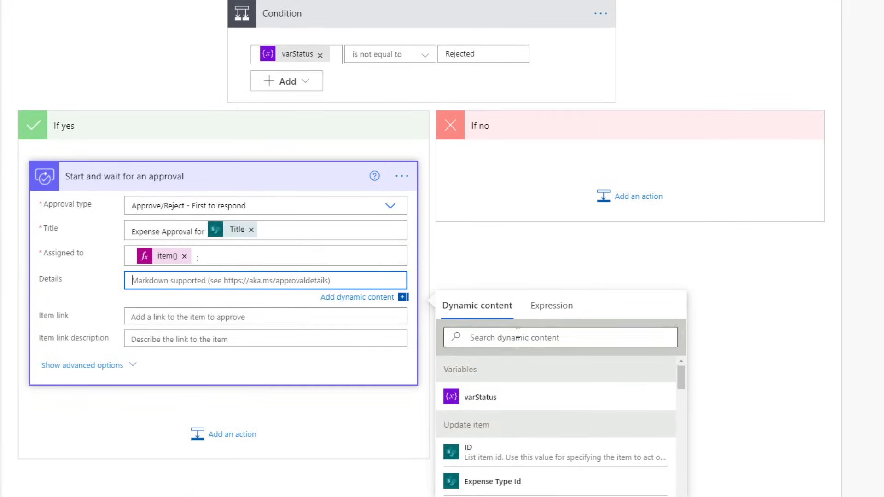
{"action": "scroll", "coordinate": [686, 312], "scroll_direction": "down", "scroll_amount": 2}
{"action": "scroll", "coordinate": [666, 314], "scroll_direction": "down", "scroll_amount": 3}
{"action": "left_click", "coordinate": [506, 300]}
{"action": "left_click", "coordinate": [530, 257]}
{"action": "type", "text": "amount"}
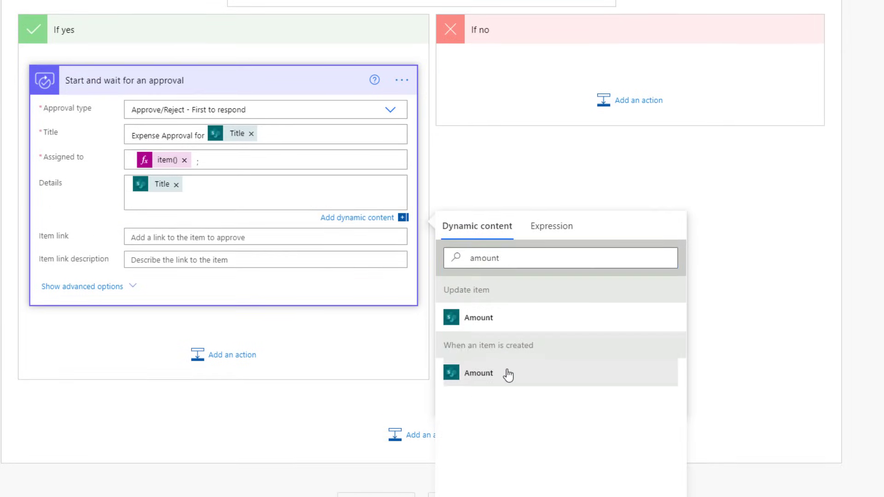
{"action": "left_click", "coordinate": [509, 371]}
Set the approval's Item link to Link to item and its Item link description to the item's Title
{"action": "left_click", "coordinate": [530, 296]}
{"action": "type", "text": "link"}
{"action": "scroll", "coordinate": [516, 385], "scroll_direction": "down", "scroll_amount": 1}
{"action": "left_click", "coordinate": [493, 469]}
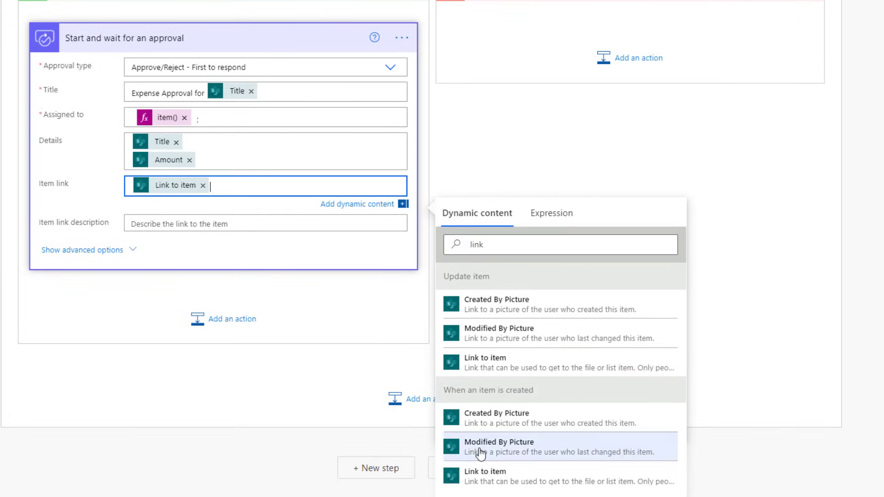
{"action": "left_click", "coordinate": [176, 230]}
{"action": "left_click", "coordinate": [455, 280]}
{"action": "type", "text": "title"}
{"action": "left_click", "coordinate": [474, 309]}
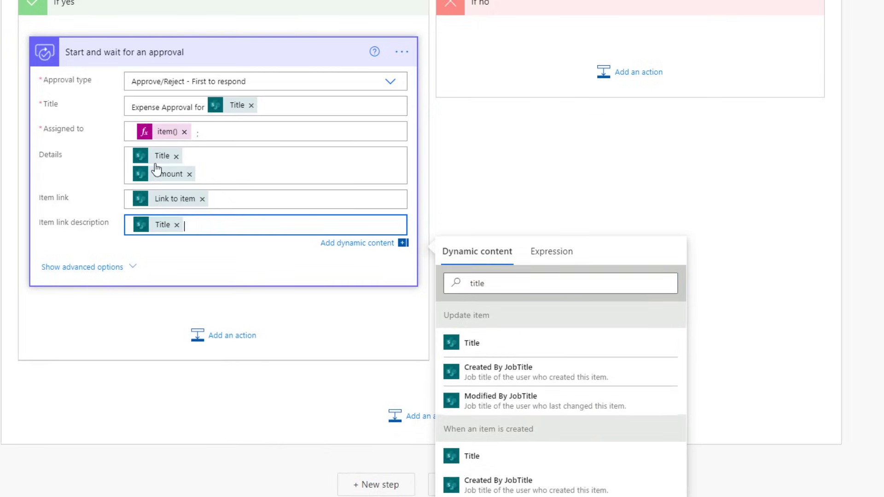
Add a Condition action below Start and wait for an approval in the If yes branch
{"action": "scroll", "coordinate": [275, 171], "scroll_direction": "up", "scroll_amount": 4}
{"action": "scroll", "coordinate": [314, 304], "scroll_direction": "down", "scroll_amount": 3}
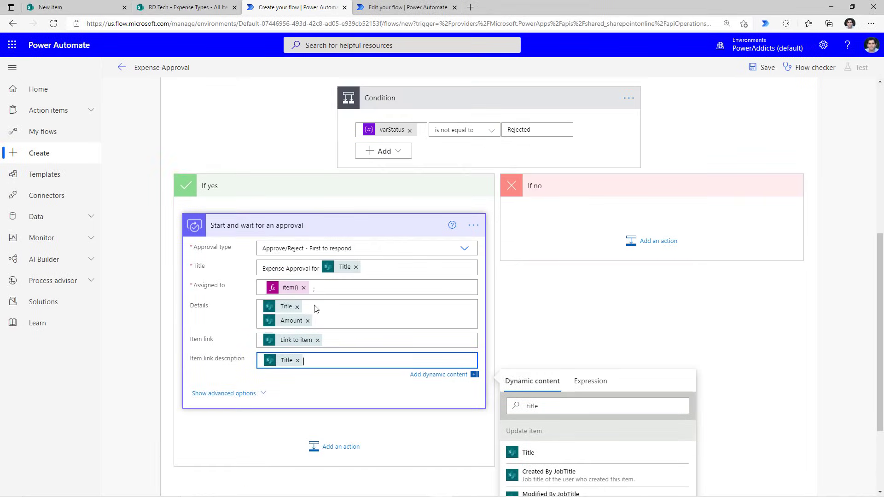
{"action": "scroll", "coordinate": [311, 280], "scroll_direction": "up", "scroll_amount": 5}
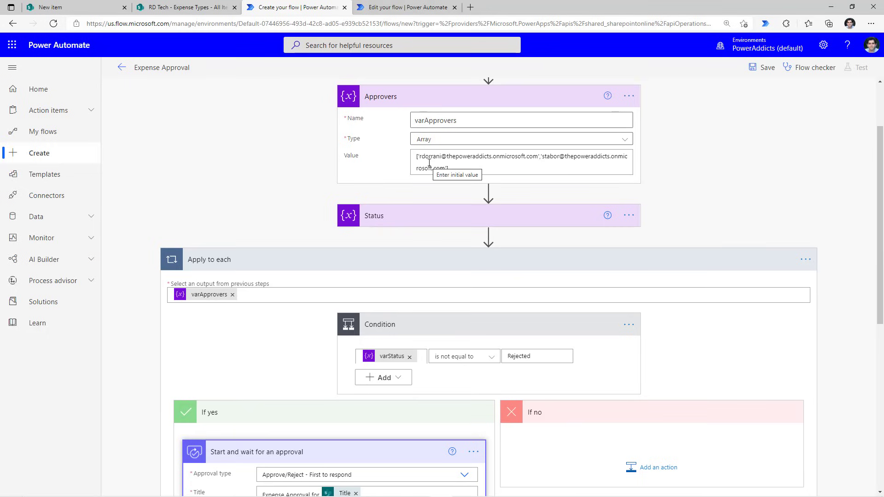
{"action": "scroll", "coordinate": [440, 212], "scroll_direction": "down", "scroll_amount": 5}
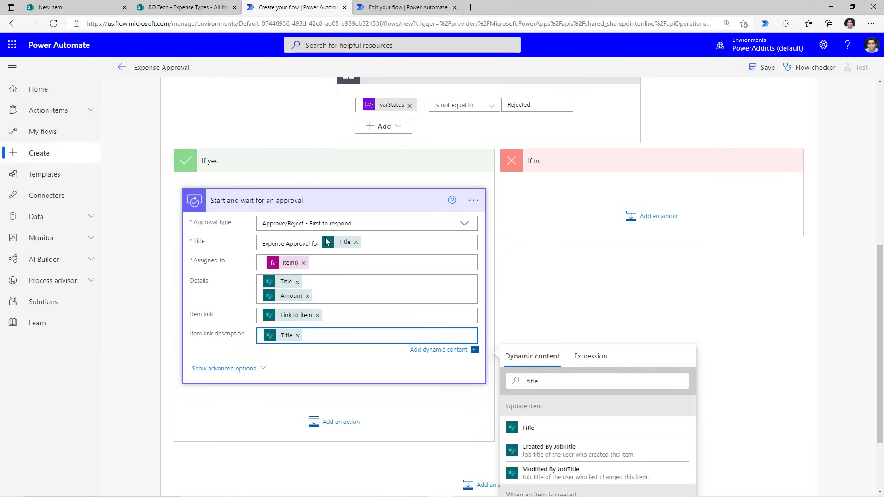
{"action": "scroll", "coordinate": [322, 227], "scroll_direction": "down", "scroll_amount": 2}
{"action": "left_click", "coordinate": [343, 332]}
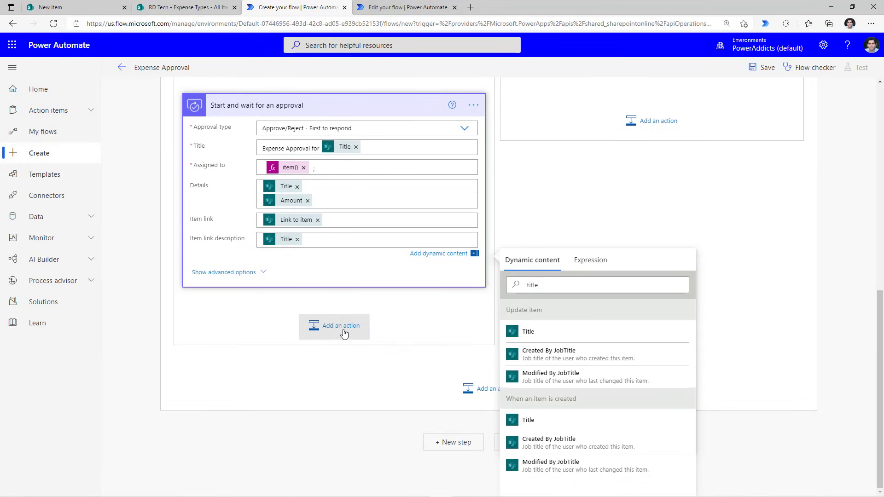
{"action": "type", "text": "condition"}
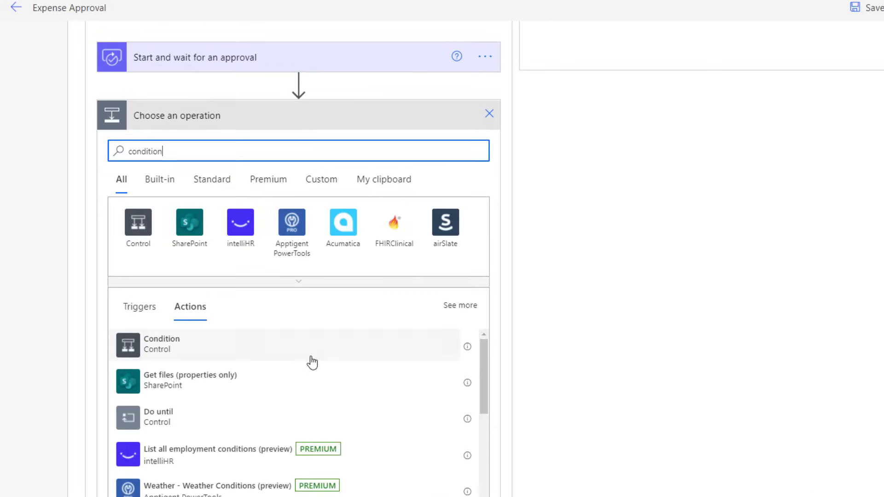
{"action": "left_click", "coordinate": [237, 351]}
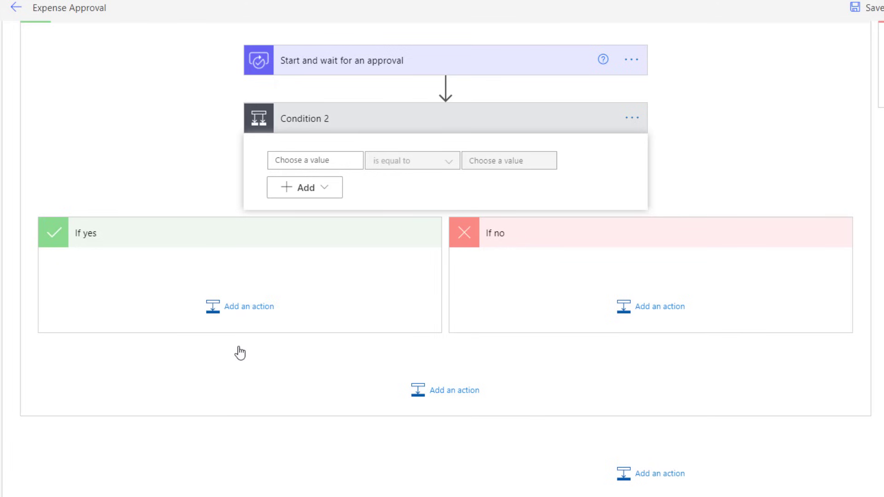
Set Condition 2 to check that the approval's Outcome is equal to "Approve"
{"action": "left_click", "coordinate": [296, 155]}
{"action": "left_click", "coordinate": [441, 215]}
{"action": "type", "text": "outcome"}
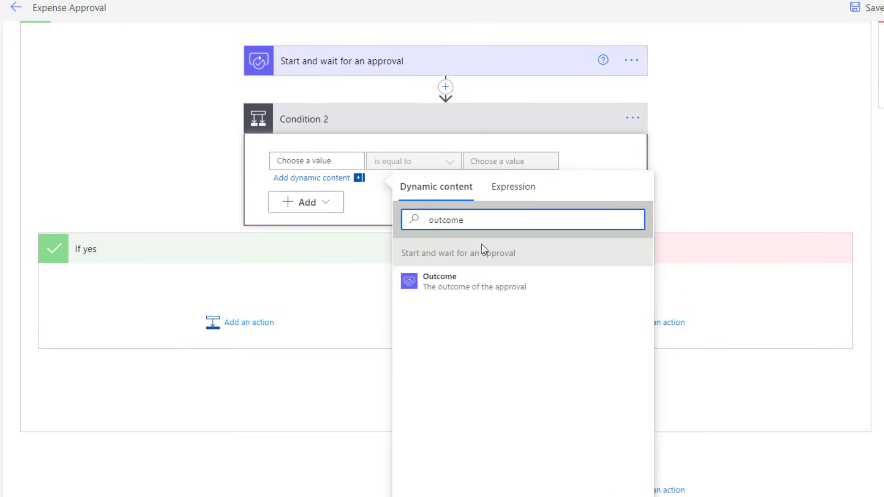
{"action": "left_click", "coordinate": [474, 289]}
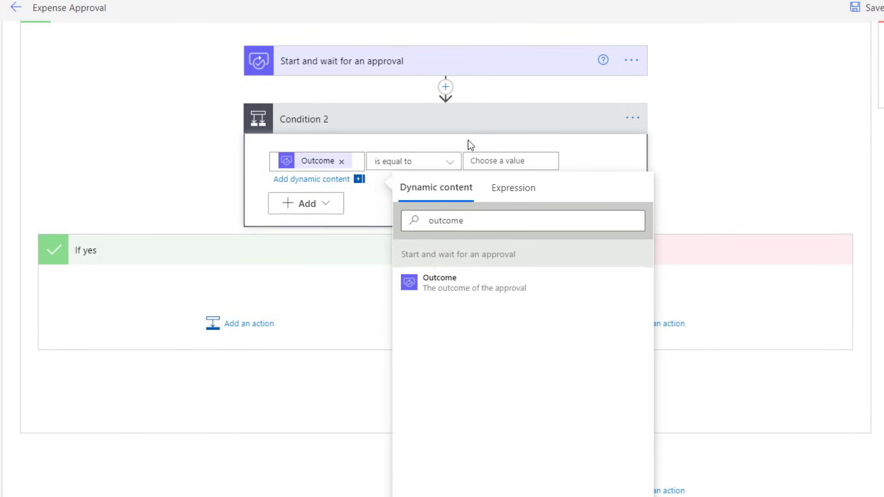
{"action": "left_click", "coordinate": [479, 162]}
{"action": "type", "text": "Approve"}
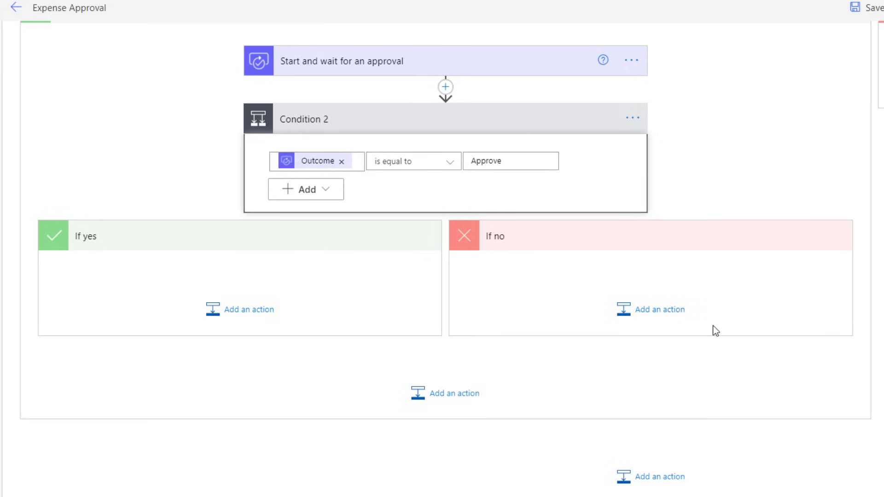
Add an "Update item status Rejected" SharePoint action to Condition 2's If no branch, setting the ExpenseReports item's Approval Status to Rejected
{"action": "scroll", "coordinate": [715, 330], "scroll_direction": "up", "scroll_amount": 4}
{"action": "scroll", "coordinate": [715, 331], "scroll_direction": "down", "scroll_amount": 2}
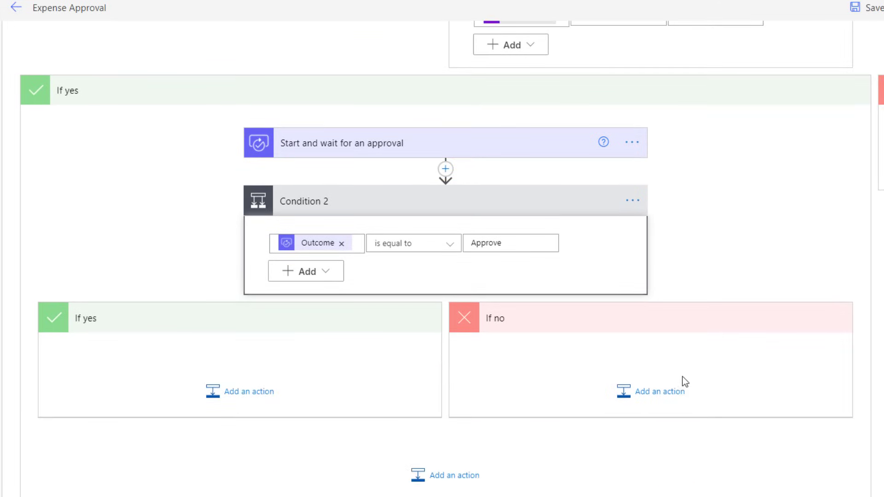
{"action": "left_click", "coordinate": [670, 395]}
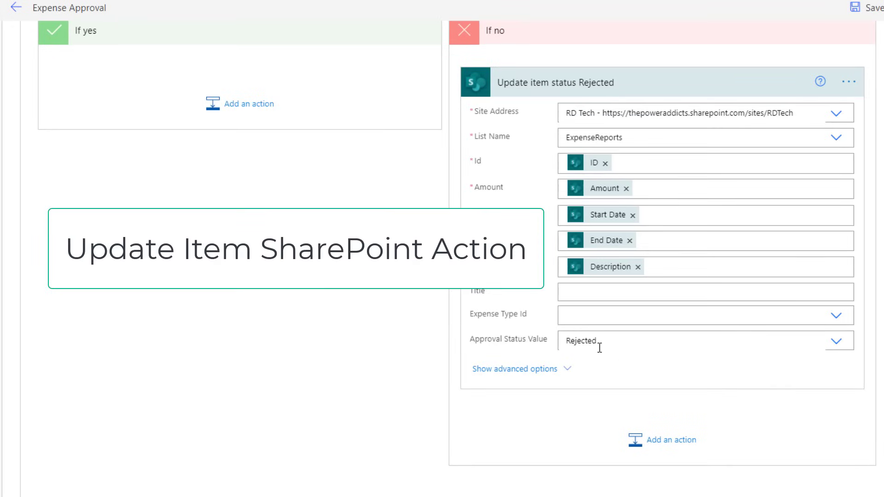
Add a Set variable action below Update item status Rejected that sets varStatus to "Rejected"
{"action": "scroll", "coordinate": [617, 315], "scroll_direction": "down", "scroll_amount": 2}
{"action": "left_click", "coordinate": [641, 368]}
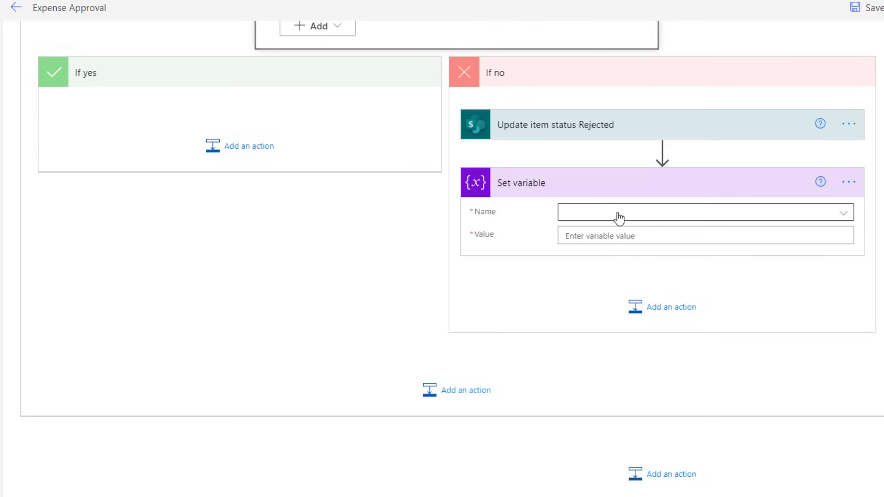
{"action": "left_click", "coordinate": [617, 216]}
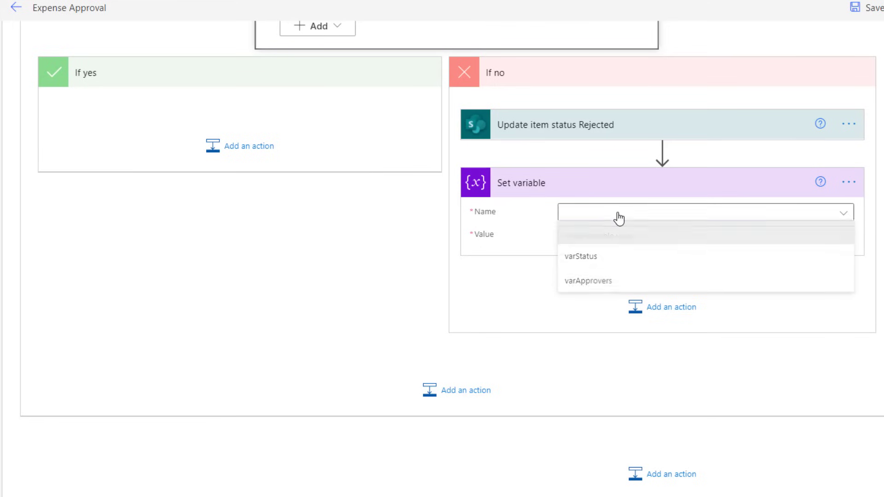
{"action": "left_click", "coordinate": [598, 256]}
{"action": "left_click", "coordinate": [590, 237]}
{"action": "type", "text": "Rejected"}
{"action": "left_click", "coordinate": [619, 369]}
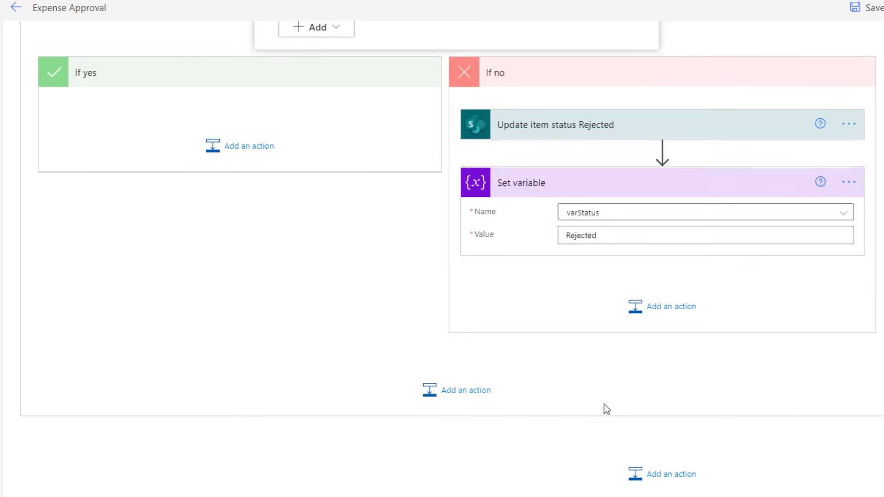
Add an Initialize variable action between Status and Apply to each, with variable varCounter of type Integer and initial value 0
{"action": "scroll", "coordinate": [604, 404], "scroll_direction": "up", "scroll_amount": 5}
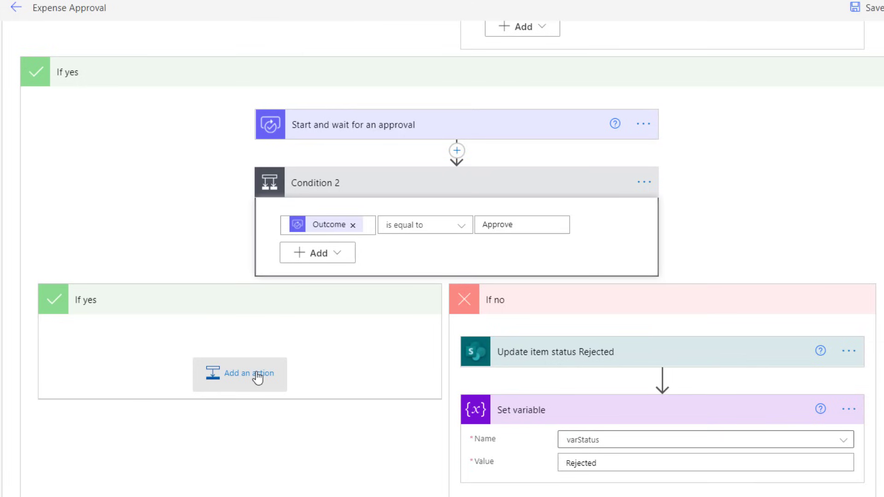
{"action": "scroll", "coordinate": [257, 378], "scroll_direction": "up", "scroll_amount": 3}
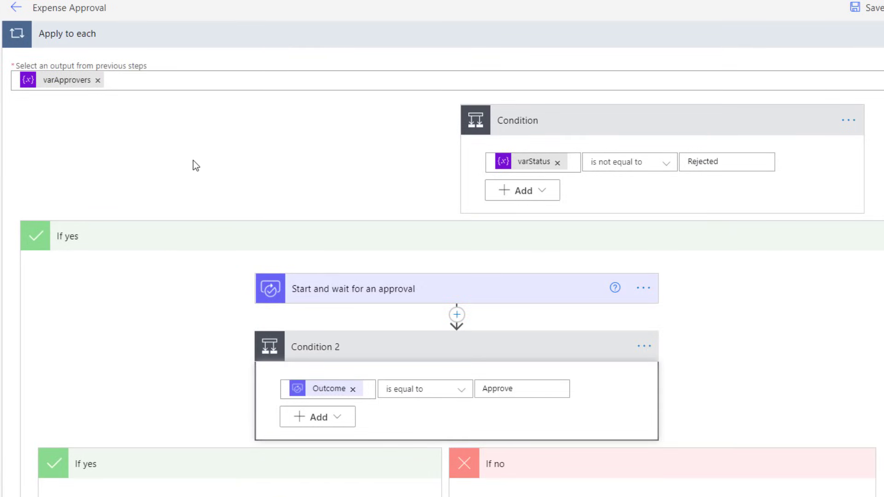
{"action": "scroll", "coordinate": [194, 161], "scroll_direction": "up", "scroll_amount": 4}
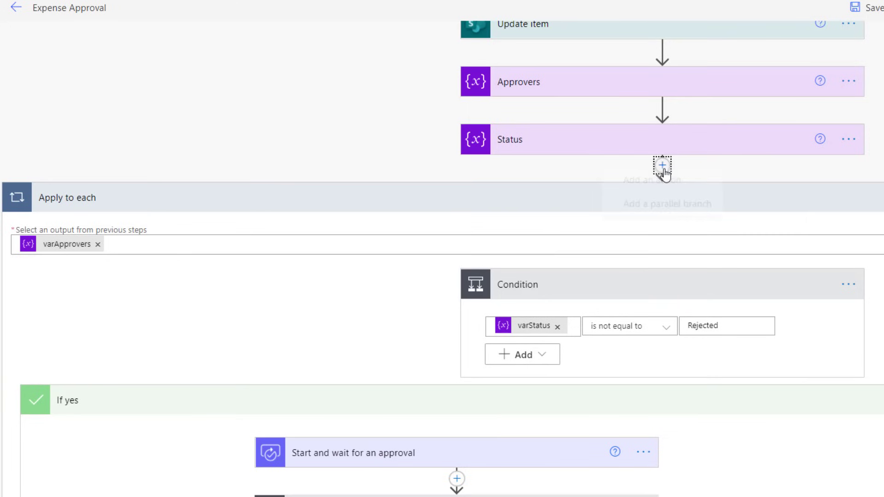
{"action": "left_click", "coordinate": [662, 193]}
{"action": "type", "text": "init"}
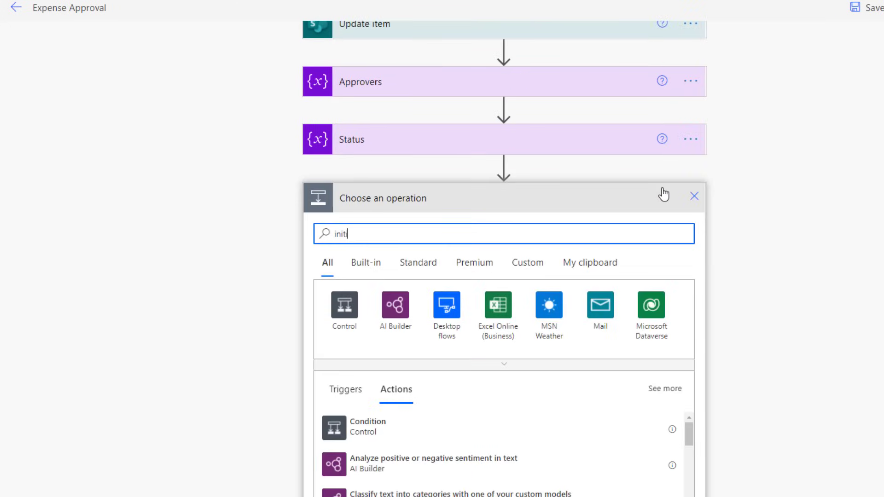
{"action": "left_click", "coordinate": [451, 310]}
{"action": "type", "text": "varCounter"}
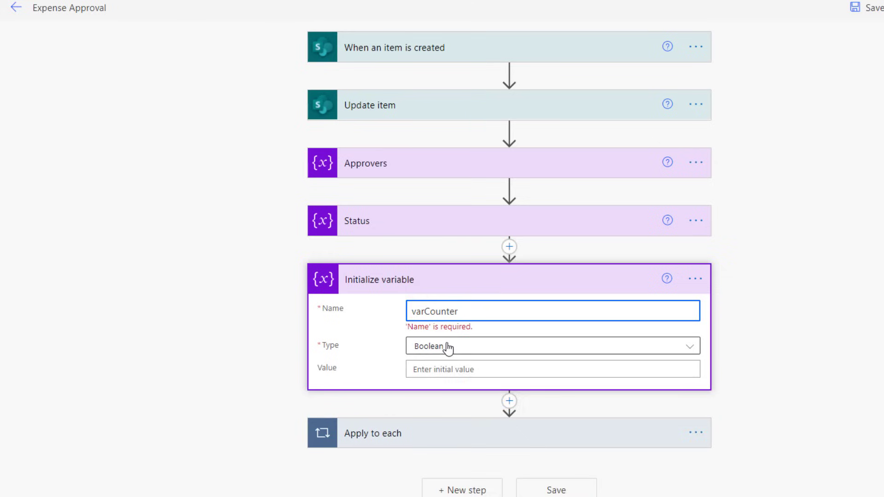
{"action": "left_click", "coordinate": [447, 347]}
{"action": "left_click", "coordinate": [435, 389]}
{"action": "left_click", "coordinate": [433, 366]}
{"action": "type", "text": "0"}
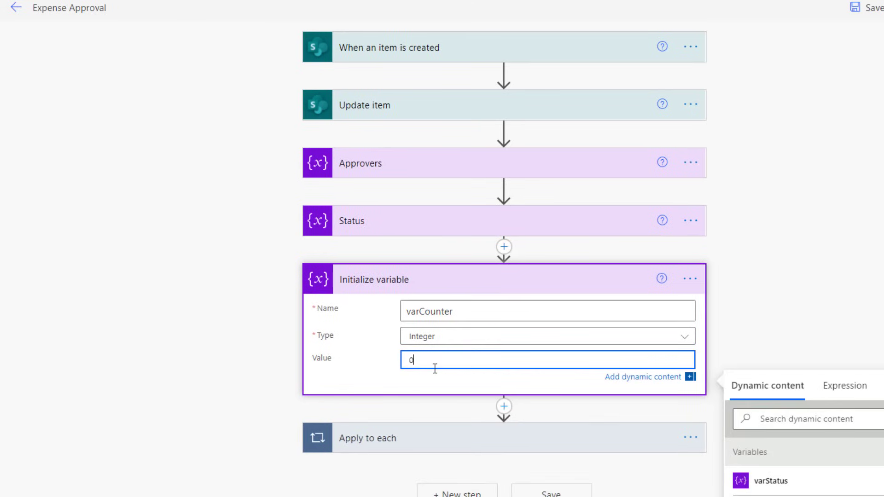
{"action": "left_click", "coordinate": [251, 369]}
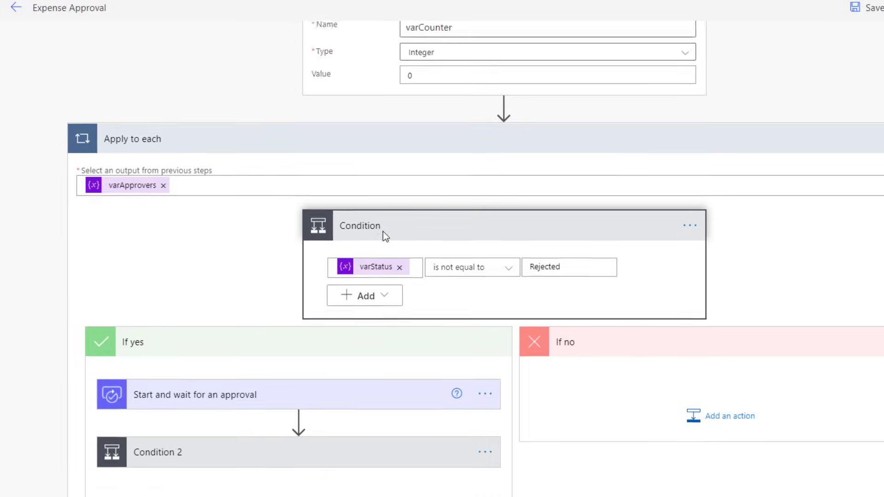
Add an Increment variable action between Start and wait for an approval and Condition 2 that increments varCounter by 1
{"action": "scroll", "coordinate": [440, 165], "scroll_direction": "up", "scroll_amount": 2}
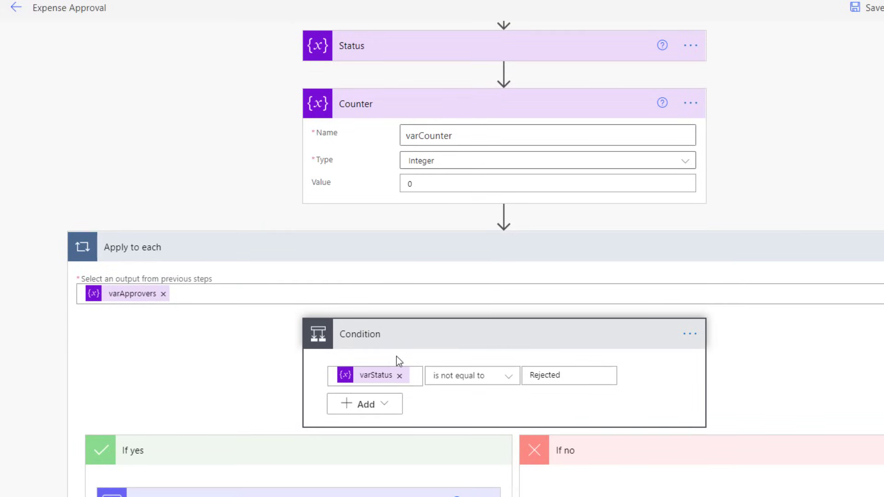
{"action": "scroll", "coordinate": [396, 356], "scroll_direction": "down", "scroll_amount": 2}
{"action": "scroll", "coordinate": [396, 359], "scroll_direction": "down", "scroll_amount": 3}
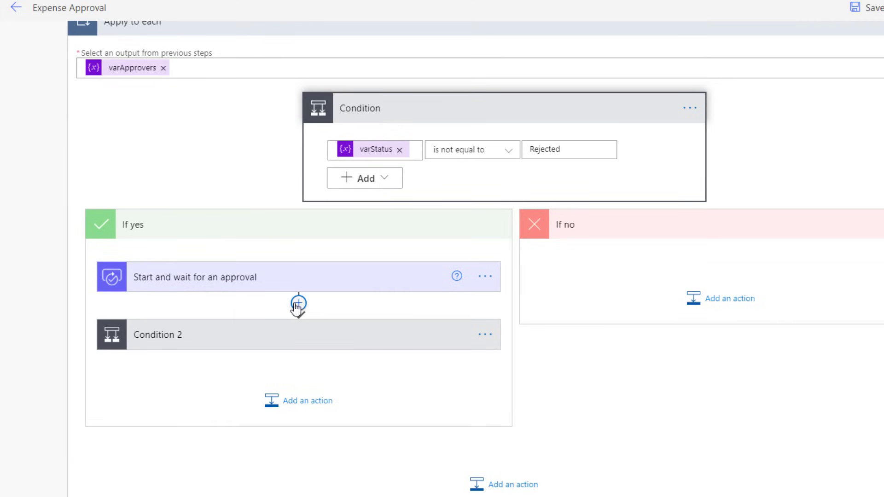
{"action": "left_click", "coordinate": [299, 304]}
{"action": "left_click", "coordinate": [286, 324]}
{"action": "type", "text": "increment"}
{"action": "scroll", "coordinate": [214, 455], "scroll_direction": "down", "scroll_amount": 4}
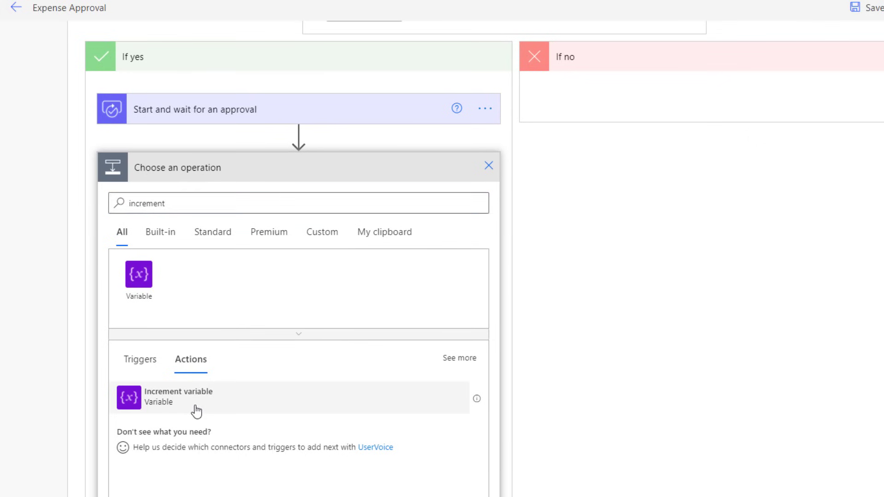
{"action": "left_click", "coordinate": [197, 411]}
{"action": "left_click", "coordinate": [223, 251]}
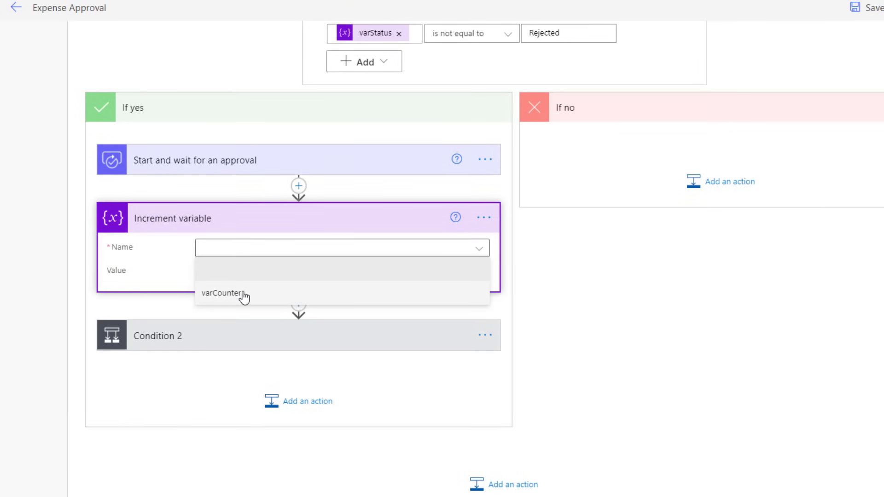
{"action": "left_click", "coordinate": [243, 295]}
{"action": "left_click", "coordinate": [232, 269]}
{"action": "type", "text": "1"}
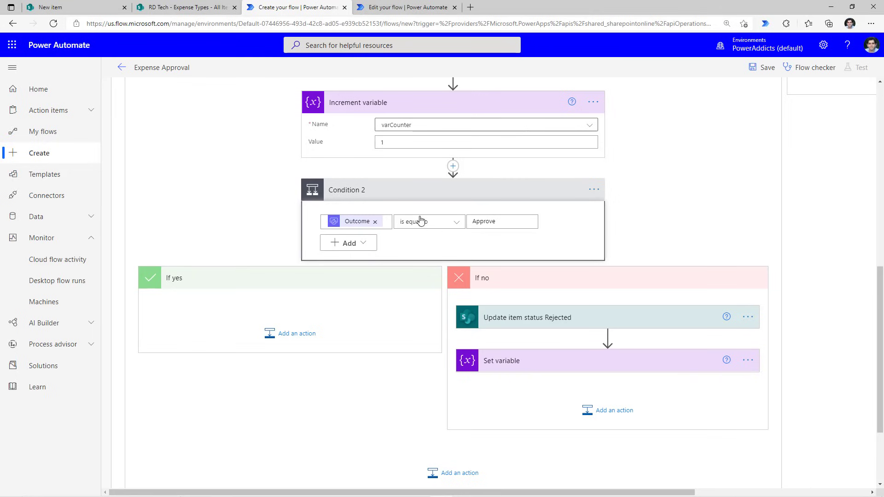
Add a Condition action inside Condition 2's If yes branch
{"action": "scroll", "coordinate": [258, 276], "scroll_direction": "down", "scroll_amount": 2}
{"action": "left_click", "coordinate": [258, 234]}
{"action": "type", "text": "condition"}
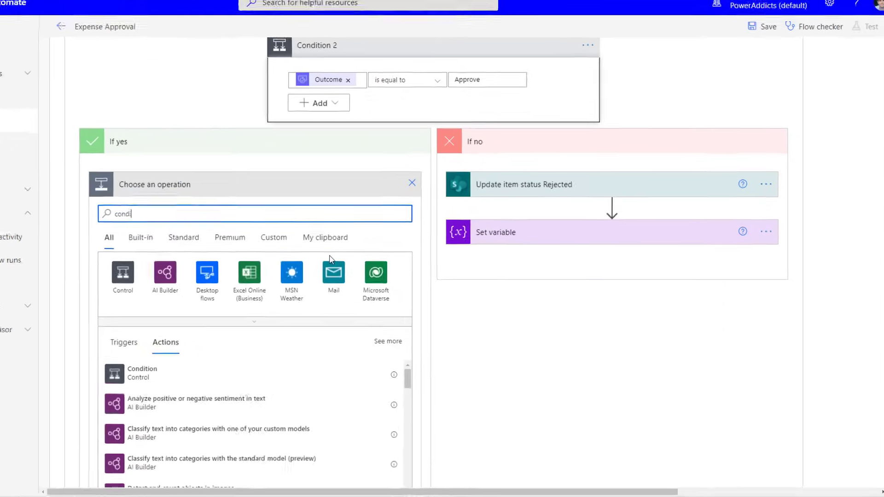
{"action": "left_click", "coordinate": [281, 388]}
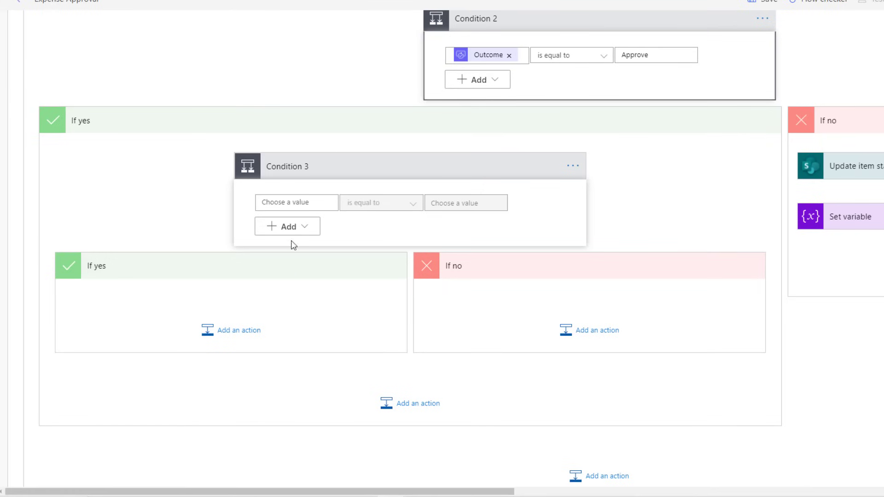
Set the first value of Condition 3 to the expression length(variables('varApprovers'))
{"action": "left_click", "coordinate": [287, 203]}
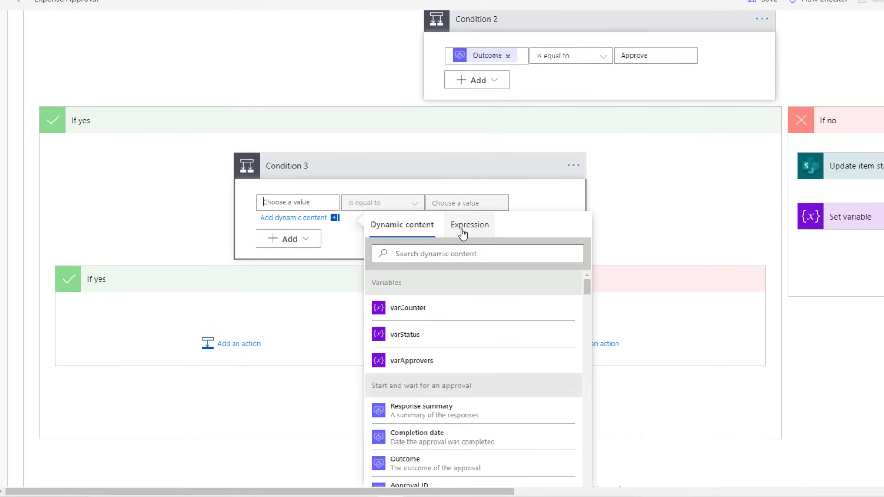
{"action": "scroll", "coordinate": [307, 281], "scroll_direction": "up", "scroll_amount": 2}
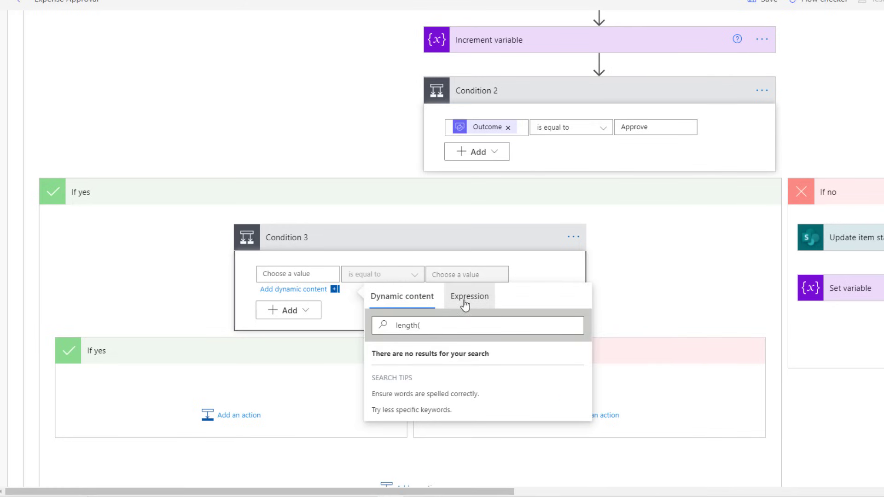
{"action": "left_click", "coordinate": [465, 303]}
{"action": "type", "text": "length()"}
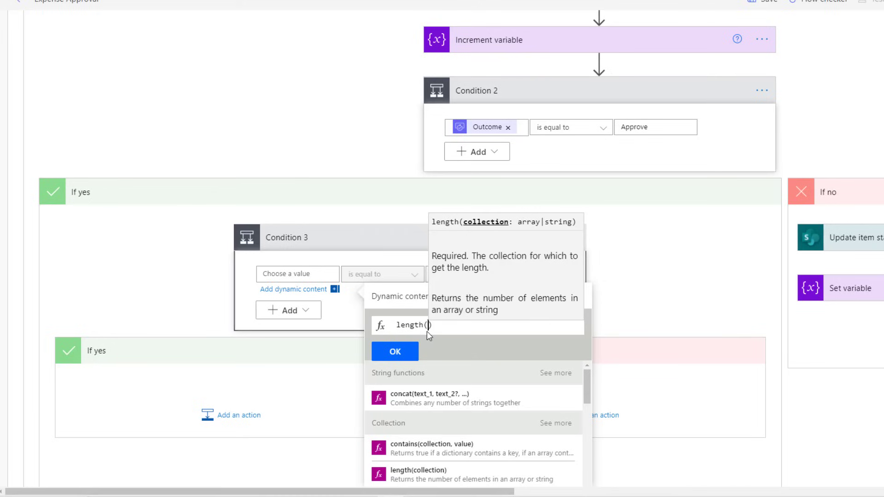
{"action": "left_click", "coordinate": [407, 299]}
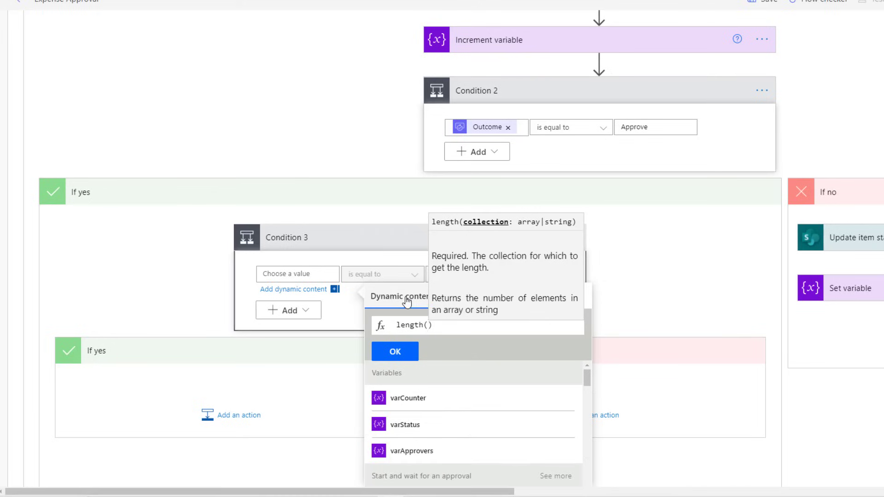
{"action": "left_click", "coordinate": [422, 450]}
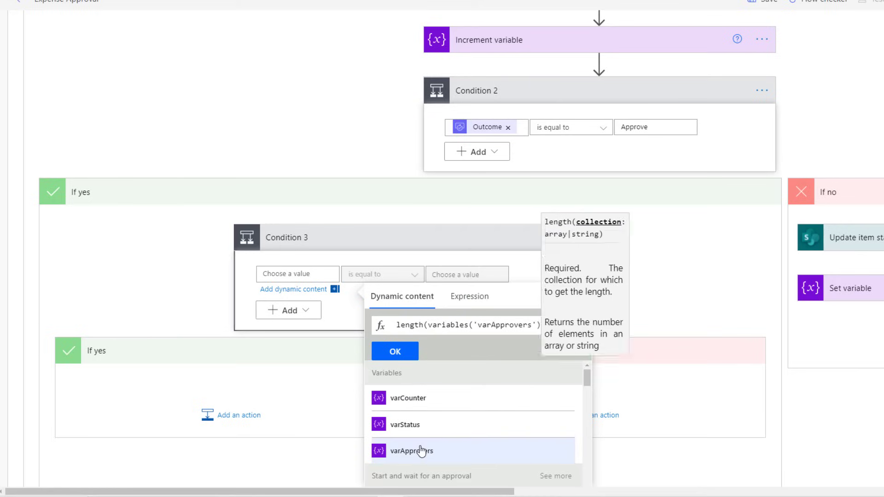
{"action": "left_click", "coordinate": [395, 351]}
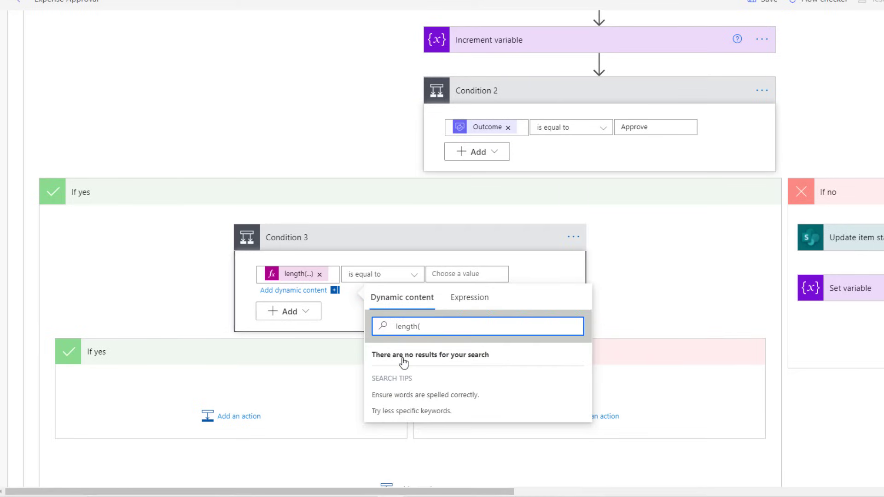
Complete Condition 3 so the approvers array length is compared as equal to varCounter
{"action": "left_click", "coordinate": [168, 253]}
{"action": "left_click", "coordinate": [466, 273]}
{"action": "left_click", "coordinate": [597, 438]}
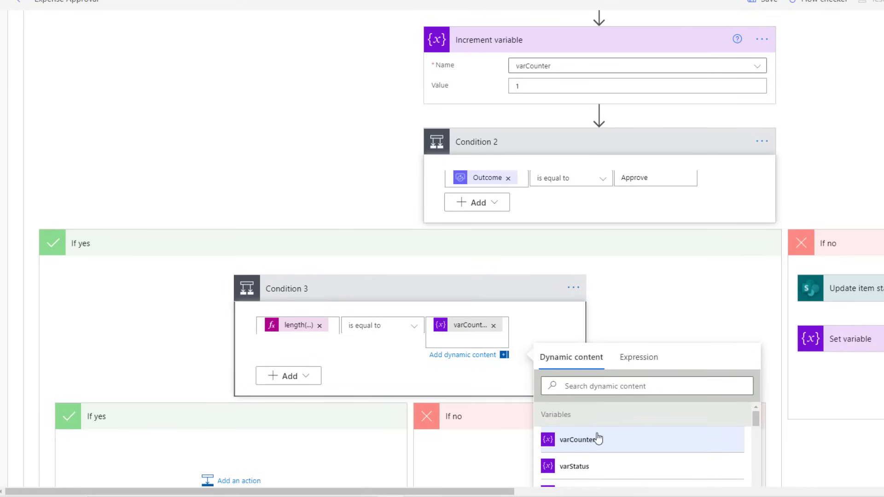
{"action": "left_click", "coordinate": [480, 355]}
{"action": "scroll", "coordinate": [479, 357], "scroll_direction": "down", "scroll_amount": 2}
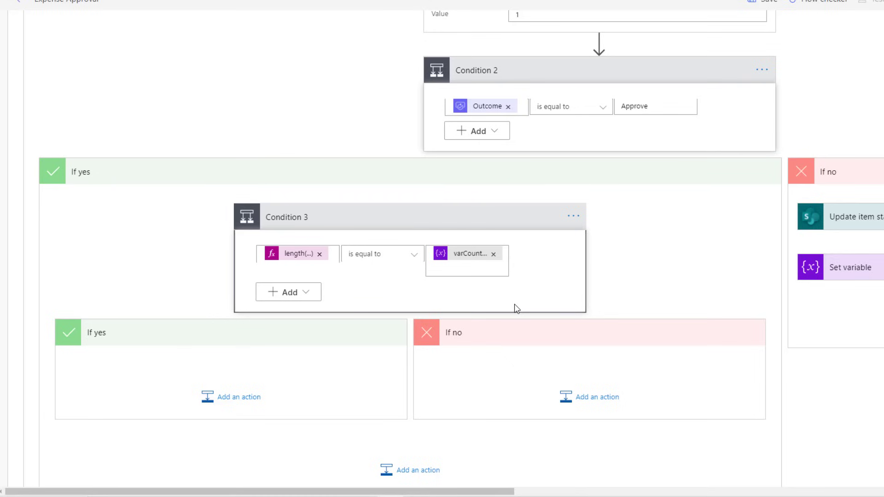
Add an "Update item status Approved" action for ExpenseReports to Condition 3's If yes branch, setting Approval Status to Approved, and save the flow
{"action": "scroll", "coordinate": [516, 309], "scroll_direction": "down", "scroll_amount": 2}
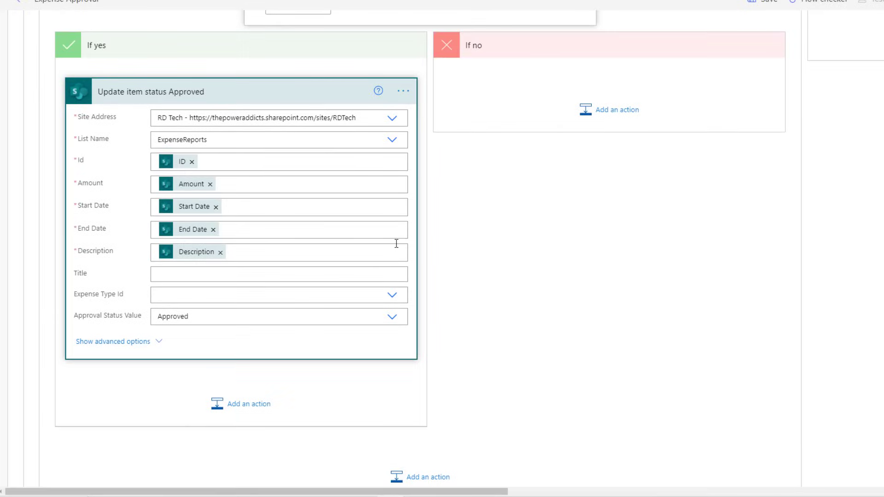
{"action": "scroll", "coordinate": [395, 247], "scroll_direction": "up", "scroll_amount": 2}
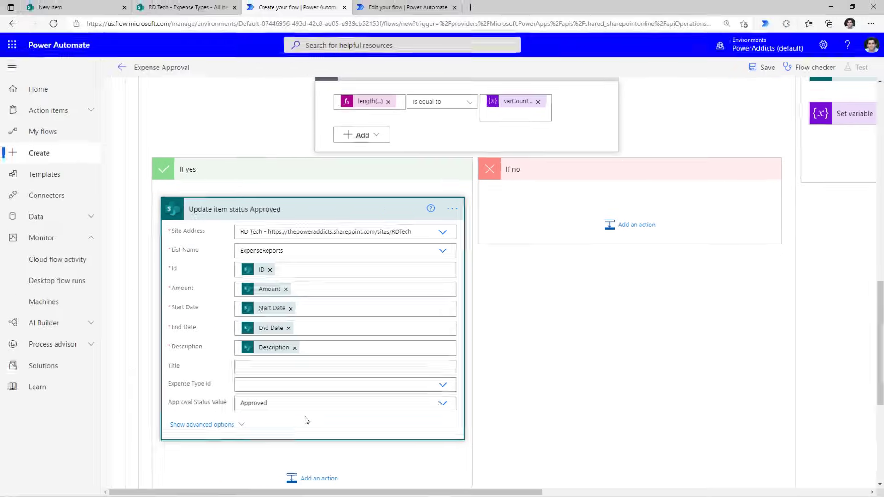
{"action": "scroll", "coordinate": [306, 419], "scroll_direction": "up", "scroll_amount": 5}
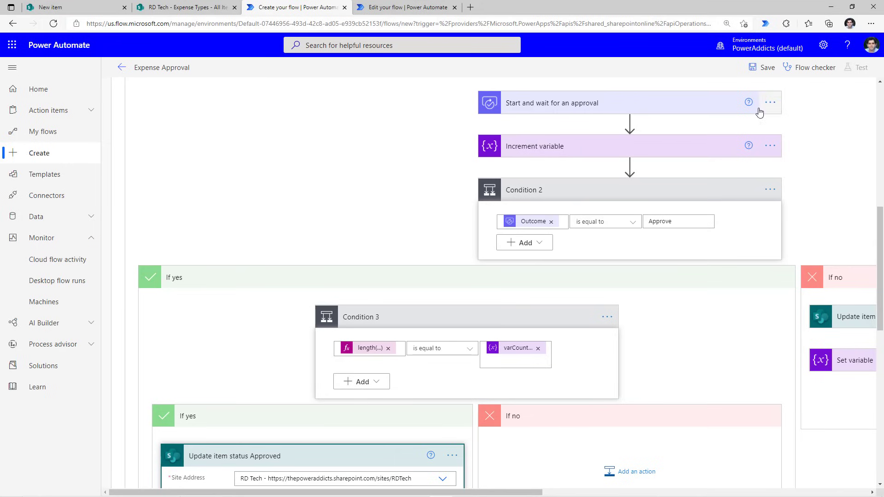
{"action": "left_click", "coordinate": [762, 67]}
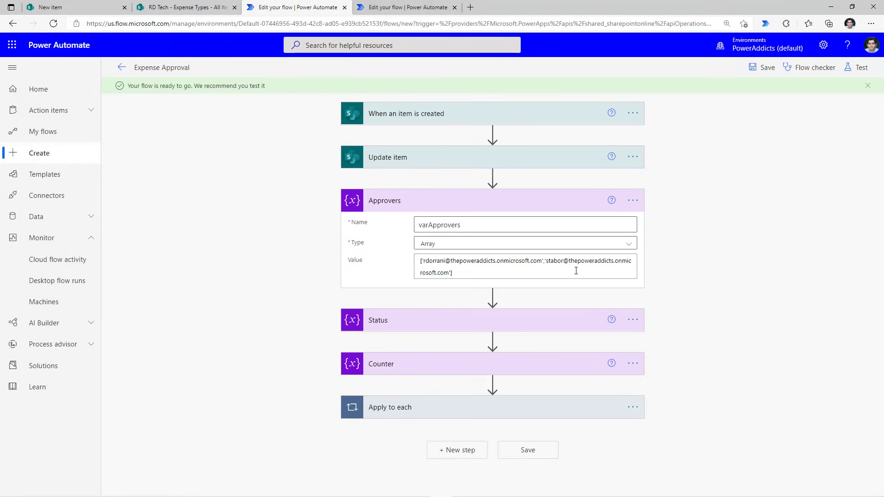
Switch to SharePoint and create an ExpenseReports item: Travel for Project, amount 100, description Travel, type Customer, start and end dates 8/27/2021
{"action": "key", "text": "alt+Tab"}
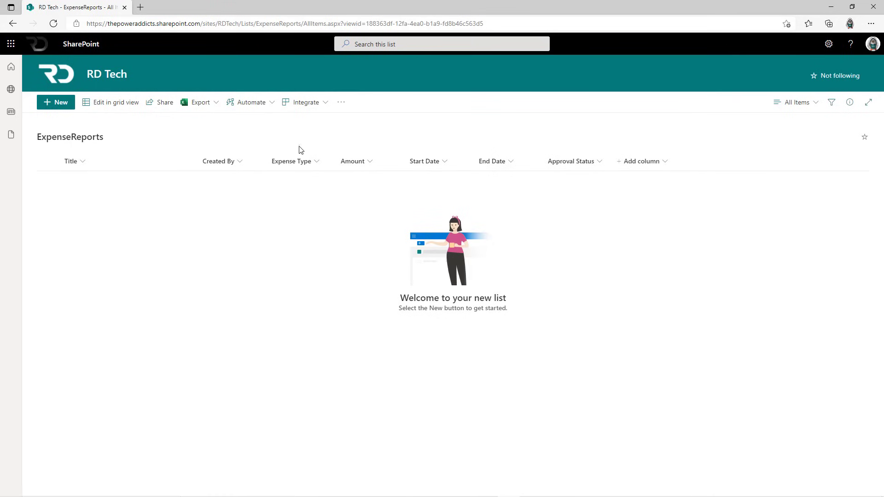
{"action": "left_click", "coordinate": [58, 103]}
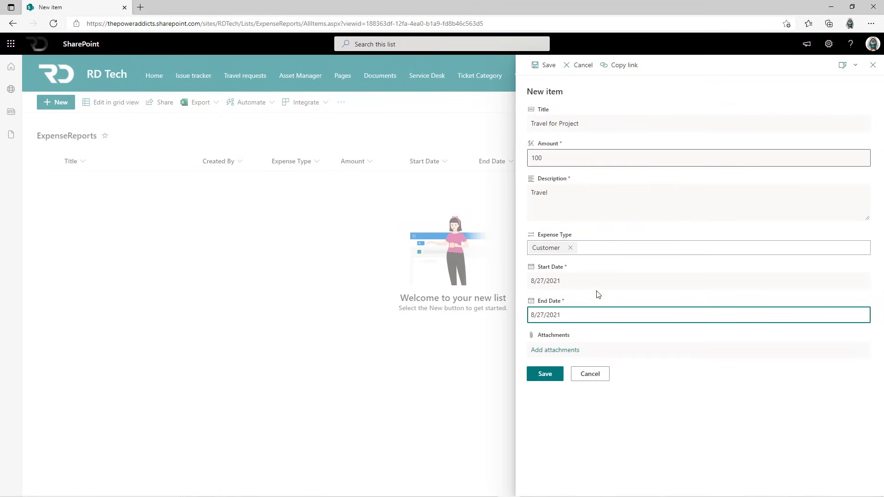
{"action": "left_click", "coordinate": [552, 379]}
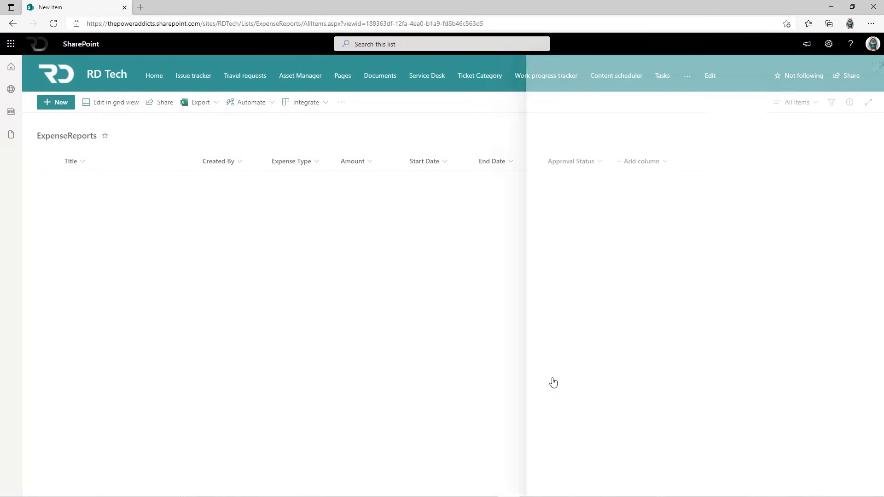
{"action": "key", "text": "ctrl+plus"}
{"action": "key", "text": "ctrl+plus"}
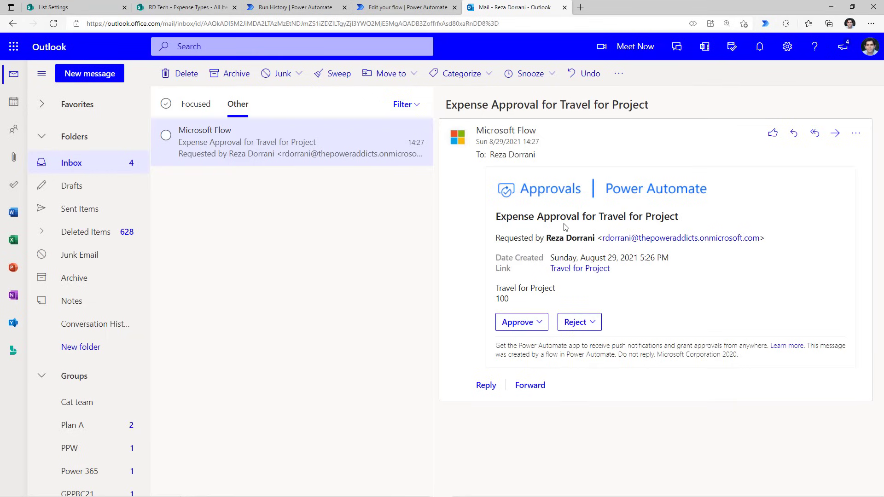
In the first approver's Outlook inbox, approve the Travel for Project expense with the comment "looks good!"
{"action": "left_click", "coordinate": [542, 323]}
{"action": "type", "text": "looks good!"}
{"action": "left_click", "coordinate": [522, 335]}
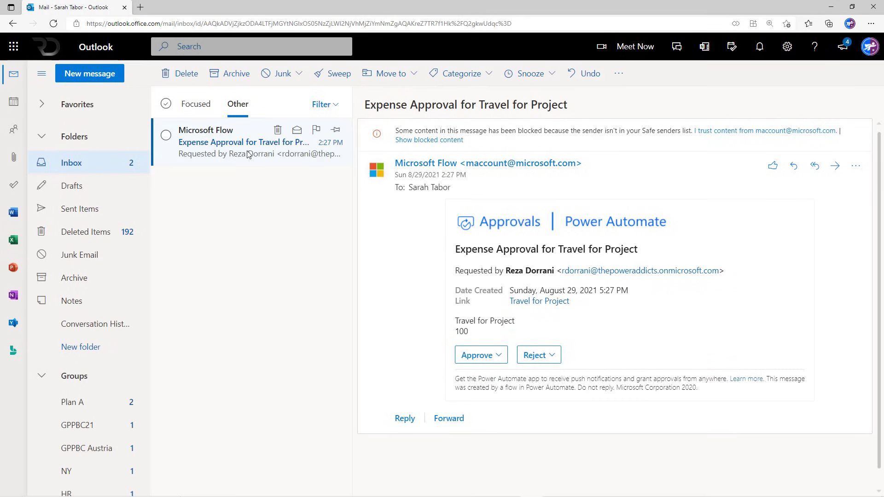
In the second approver's Outlook inbox, approve the Travel for Project expense with the comment "OK"
{"action": "left_click", "coordinate": [492, 355]}
{"action": "left_click", "coordinate": [491, 298]}
{"action": "type", "text": "OK"}
{"action": "left_click", "coordinate": [481, 331]}
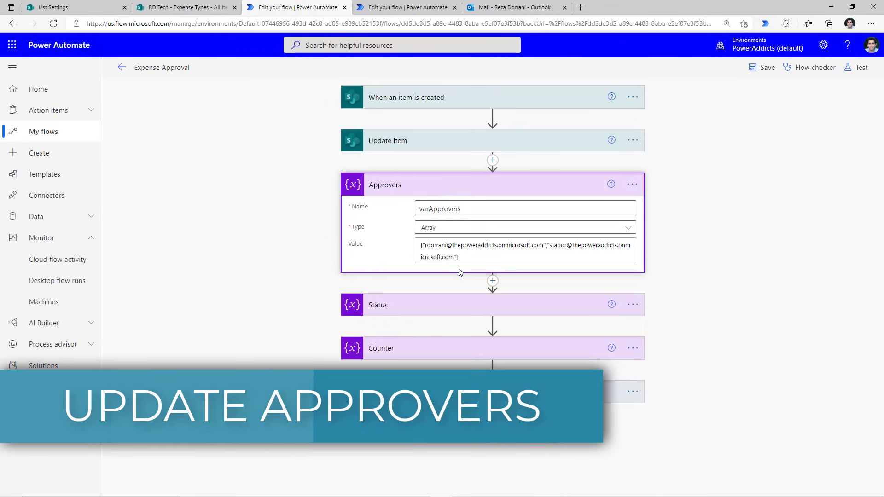
In Power Automate, add a third approver's e-mail at the start of the varApprovers array value and save the flow
{"action": "left_click", "coordinate": [455, 254]}
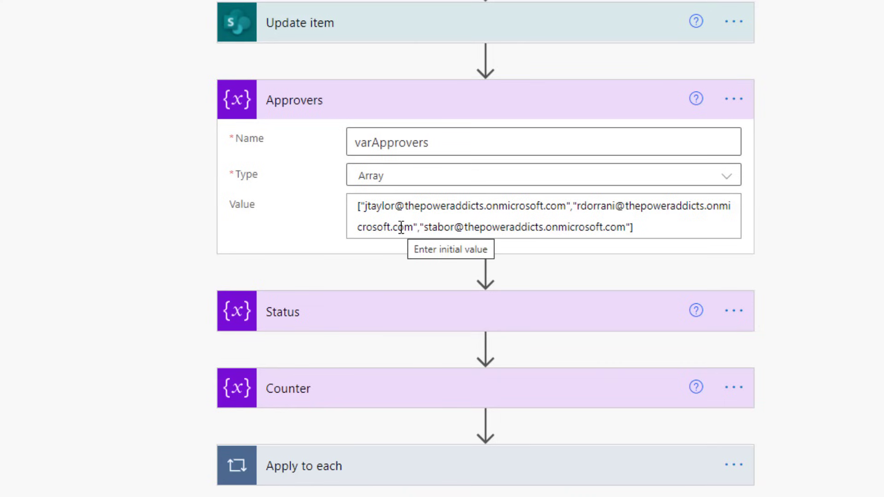
{"action": "left_click", "coordinate": [763, 67]}
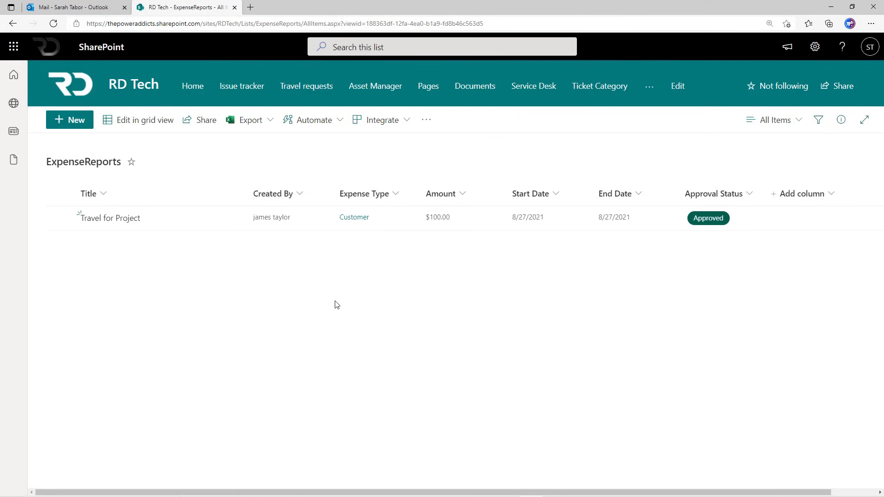
Create an ExpenseReports item: Marketing Event, amount 1200, description Event expenses, type Marketing, start date 8/18/2021, end date 8/20/2021
{"action": "left_click", "coordinate": [73, 121]}
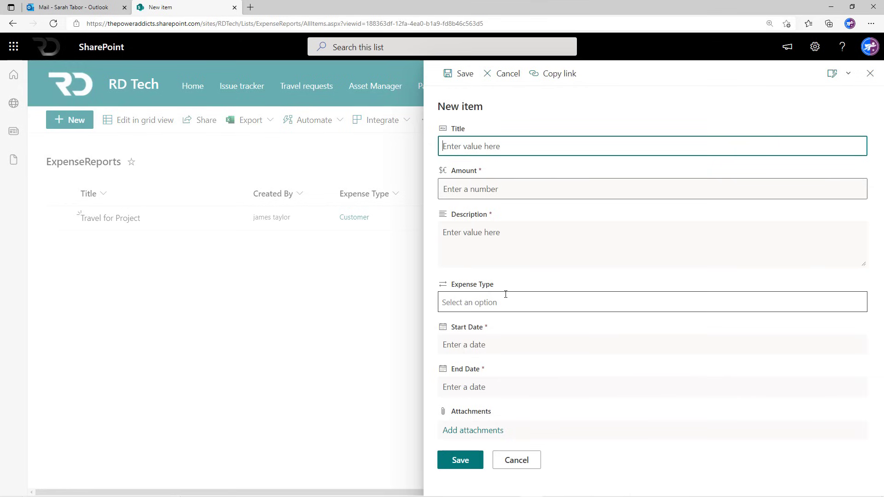
{"action": "left_click", "coordinate": [505, 299]}
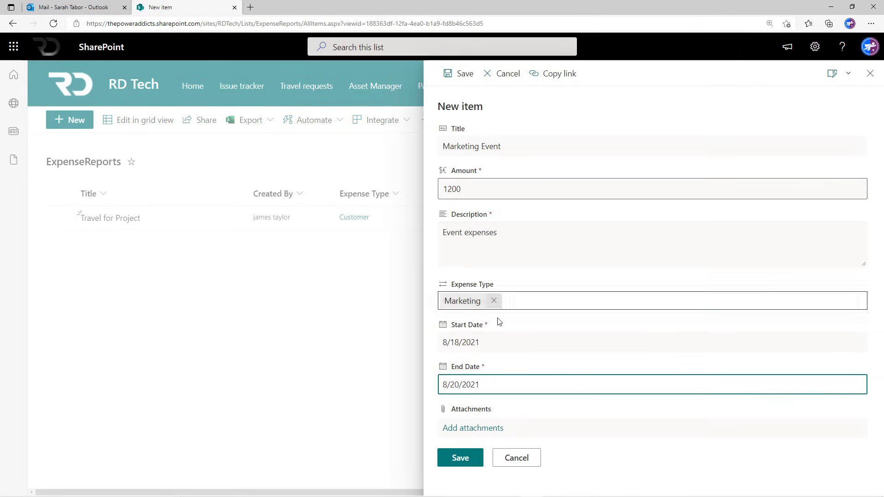
{"action": "left_click", "coordinate": [474, 459]}
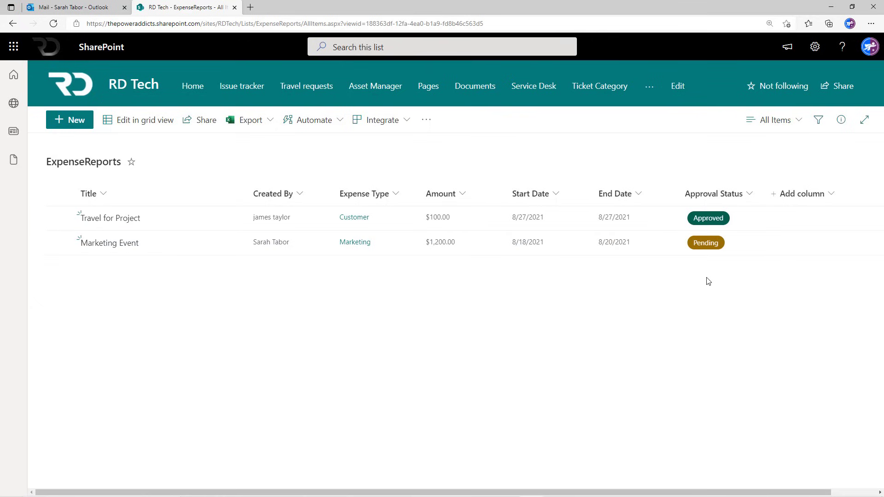
Switch to the newly added approver's Outlook inbox and approve the Marketing Event expense with the comment "looks good"
{"action": "key", "text": "alt+Tab"}
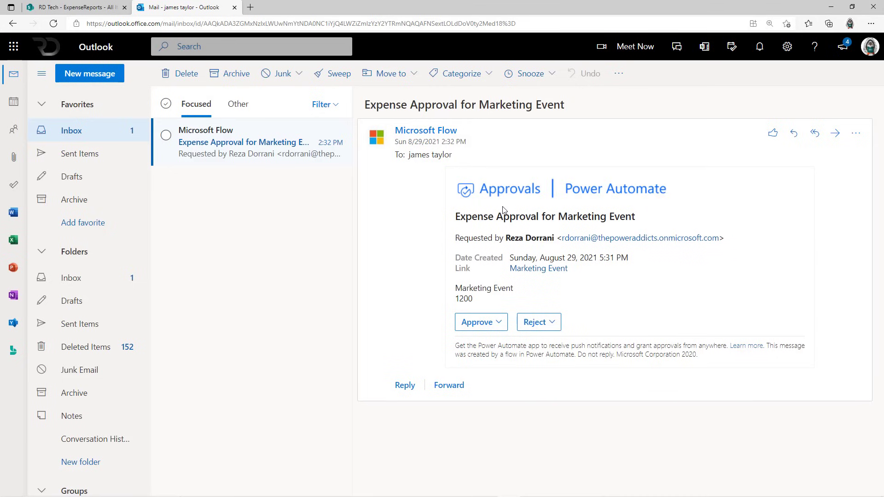
{"action": "left_click", "coordinate": [503, 318]}
{"action": "left_click", "coordinate": [499, 296]}
{"action": "type", "text": "looks g"}
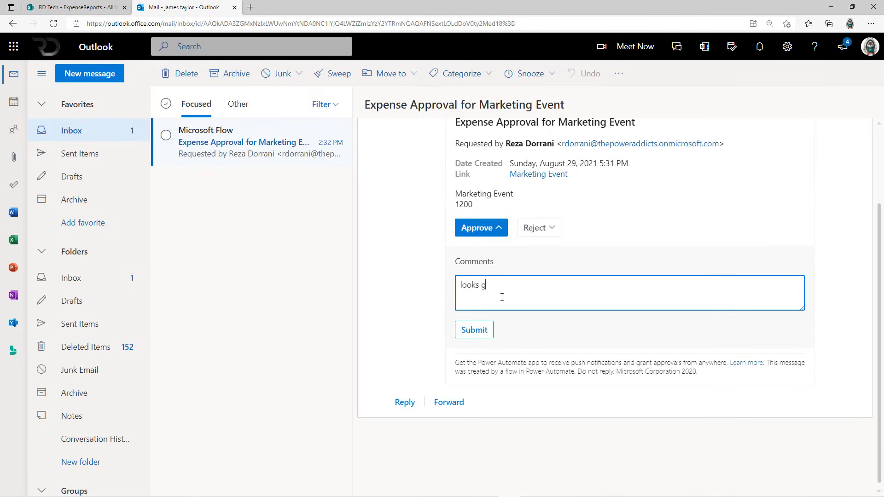
{"action": "type", "text": "ood"}
{"action": "left_click", "coordinate": [481, 335]}
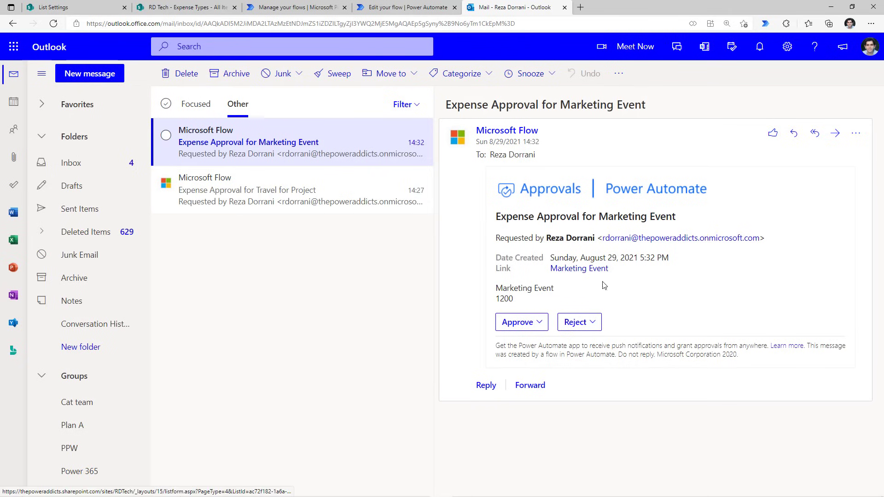
In the next approver's Outlook inbox, reject the Marketing Event expense with the comment "No"
{"action": "left_click", "coordinate": [596, 320]}
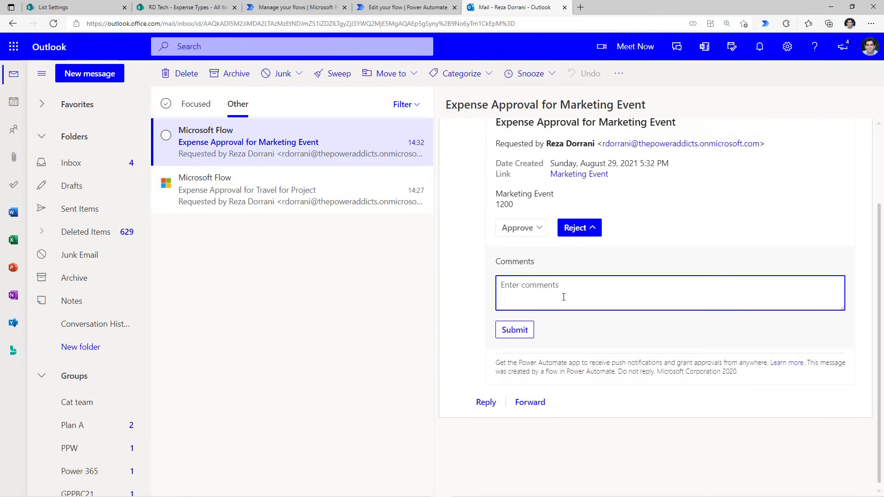
{"action": "type", "text": "No"}
{"action": "left_click", "coordinate": [514, 330]}
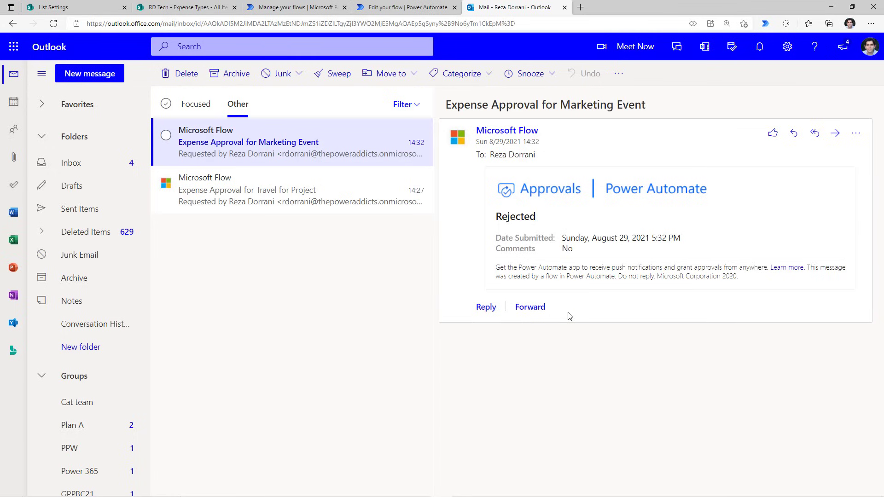
Check the Marketing Event item's approval status in the requester's ExpenseReports list, and switch to their Outlook inbox to look for the outcome message
{"action": "key", "text": "alt+Tab"}
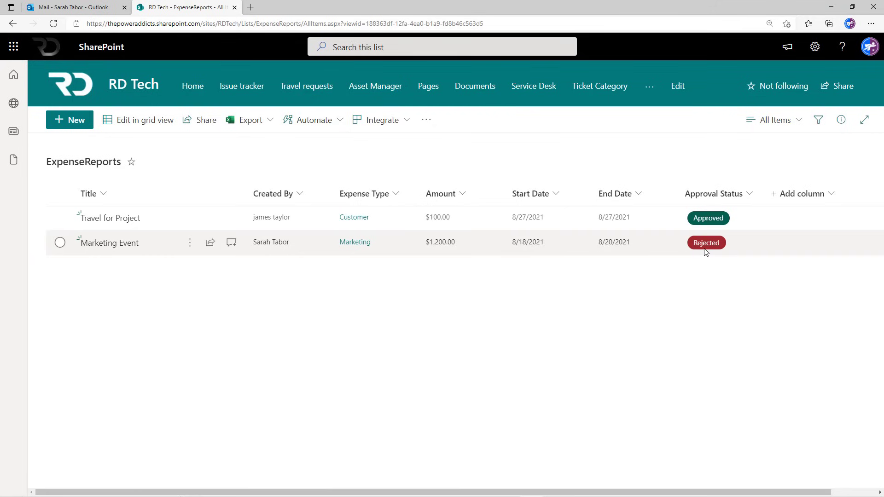
{"action": "left_click", "coordinate": [73, 7]}
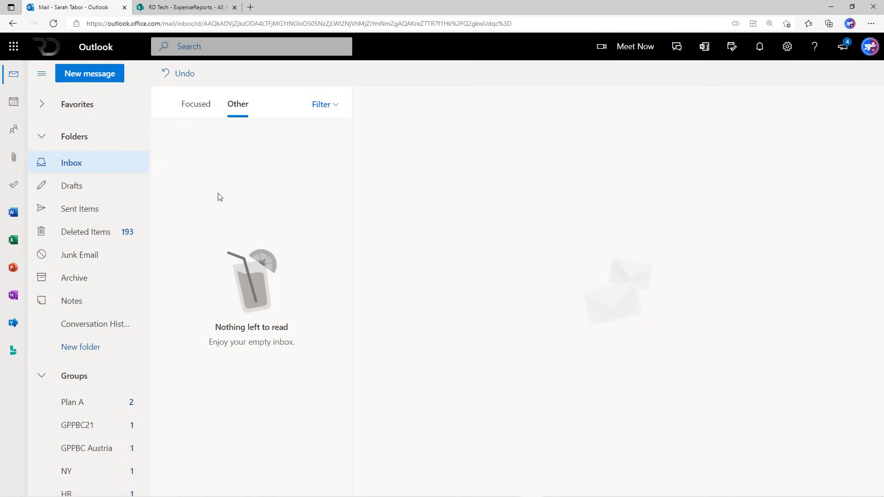
{"action": "left_click", "coordinate": [193, 115]}
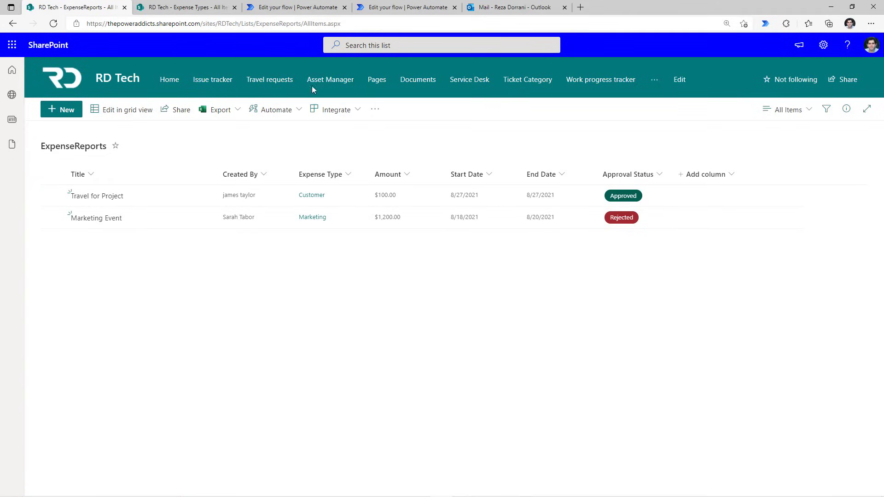
Switch to the Expense Approval flow in Power Automate and insert a Condition action directly after the Approvers variable
{"action": "left_click", "coordinate": [292, 6]}
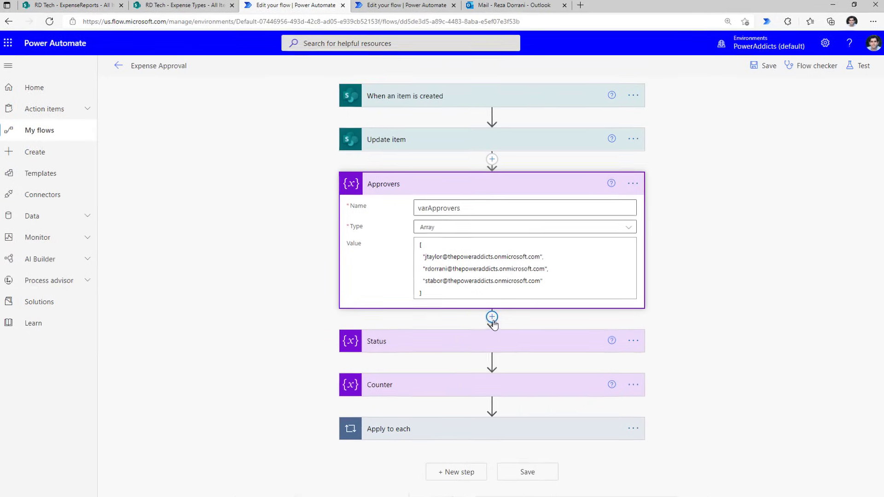
{"action": "left_click", "coordinate": [492, 317]}
{"action": "left_click", "coordinate": [476, 340]}
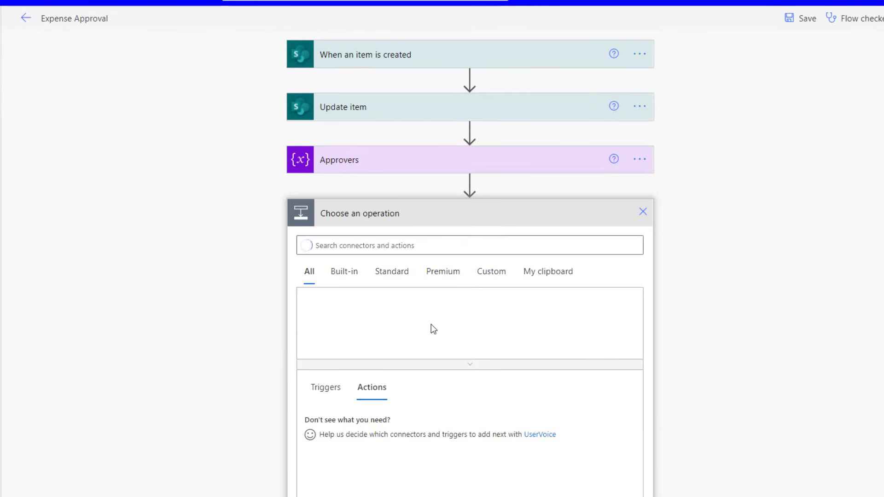
{"action": "type", "text": "condition"}
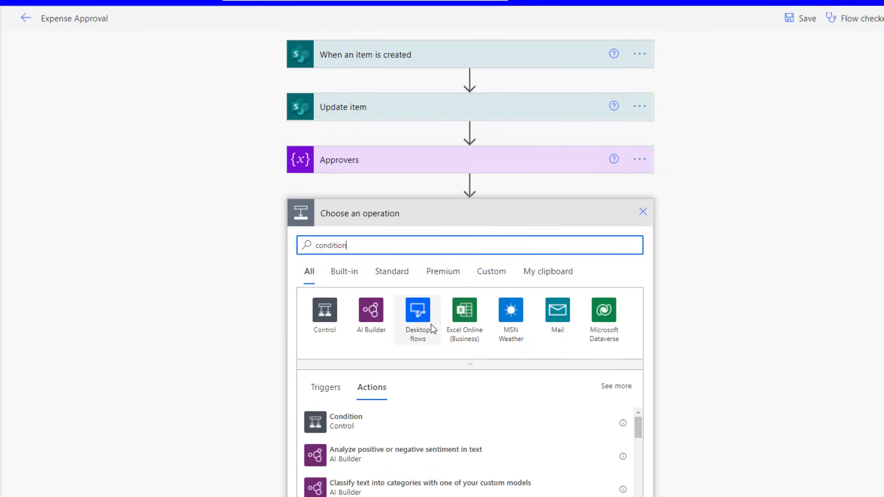
{"action": "left_click", "coordinate": [377, 419]}
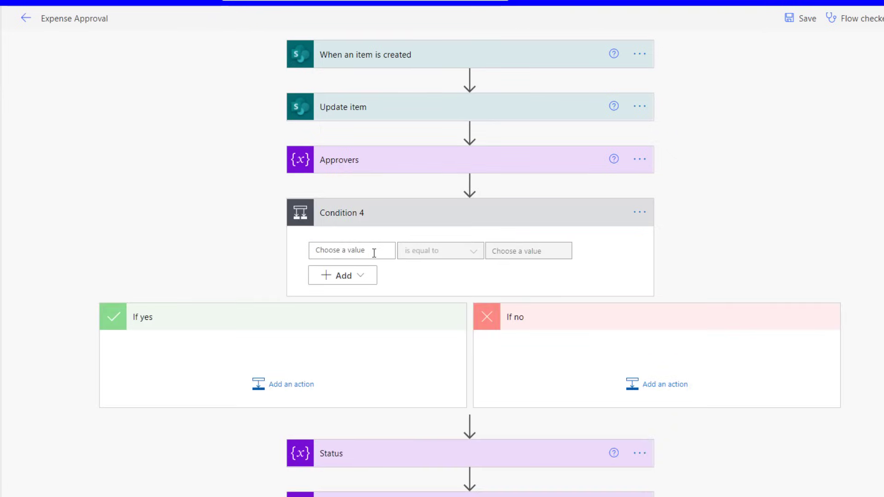
Set the new condition to test whether the item's Amount is greater than 500
{"action": "left_click", "coordinate": [373, 250]}
{"action": "type", "text": "amount"}
{"action": "left_click", "coordinate": [462, 413]}
{"action": "left_click", "coordinate": [474, 250]}
{"action": "left_click", "coordinate": [442, 314]}
{"action": "left_click", "coordinate": [534, 250]}
{"action": "type", "text": "500"}
{"action": "left_click", "coordinate": [823, 198]}
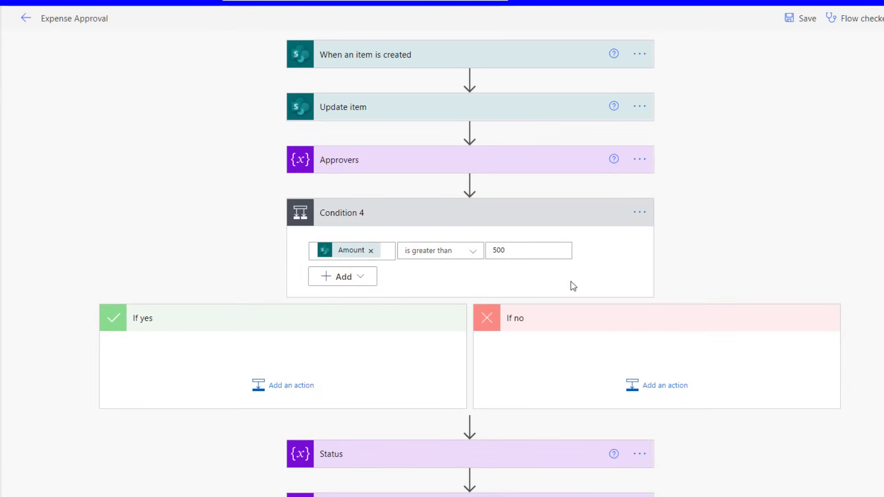
In the If yes branch, add an Office 365 Users Get manager (V2) action with the trigger's Created By Email as the user
{"action": "left_click", "coordinate": [295, 388]}
{"action": "type", "text": "office"}
{"action": "scroll", "coordinate": [236, 322], "scroll_direction": "down", "scroll_amount": 5}
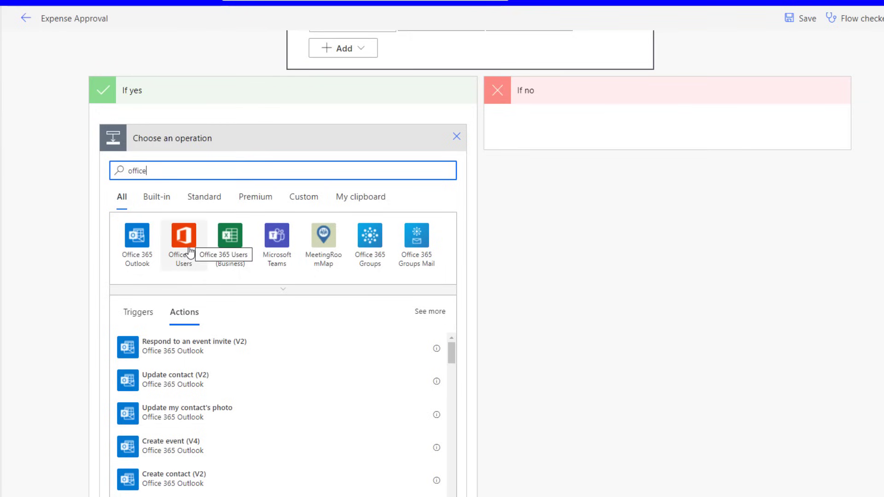
{"action": "left_click", "coordinate": [188, 249]}
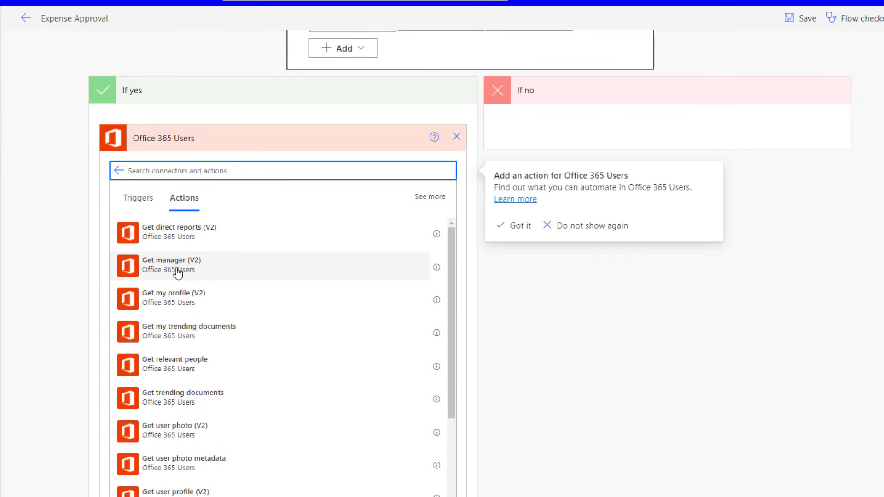
{"action": "left_click", "coordinate": [177, 271]}
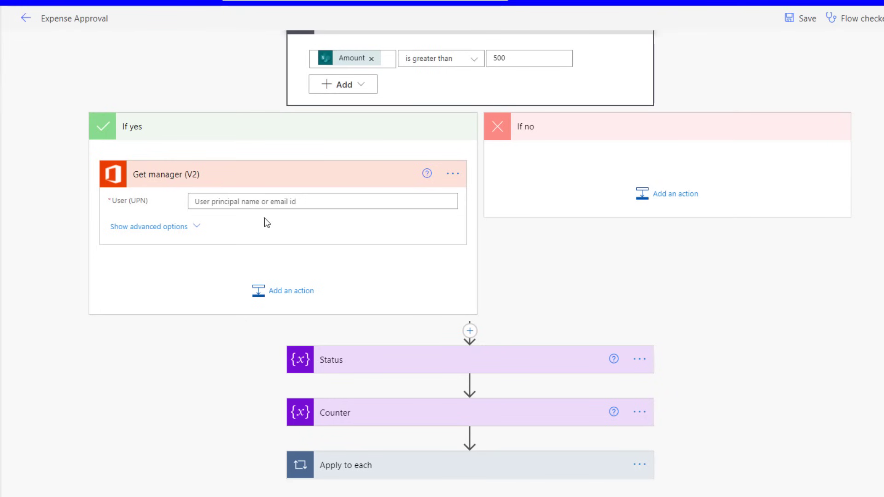
{"action": "left_click", "coordinate": [227, 202]}
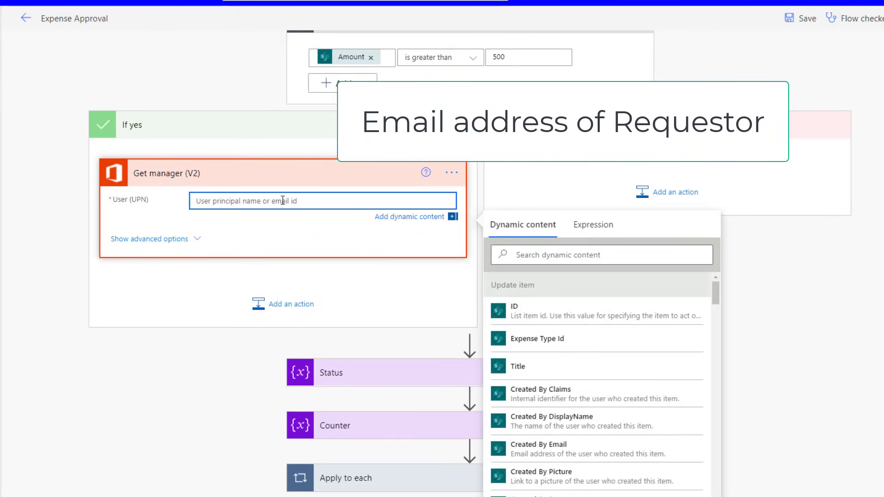
{"action": "left_click", "coordinate": [540, 259]}
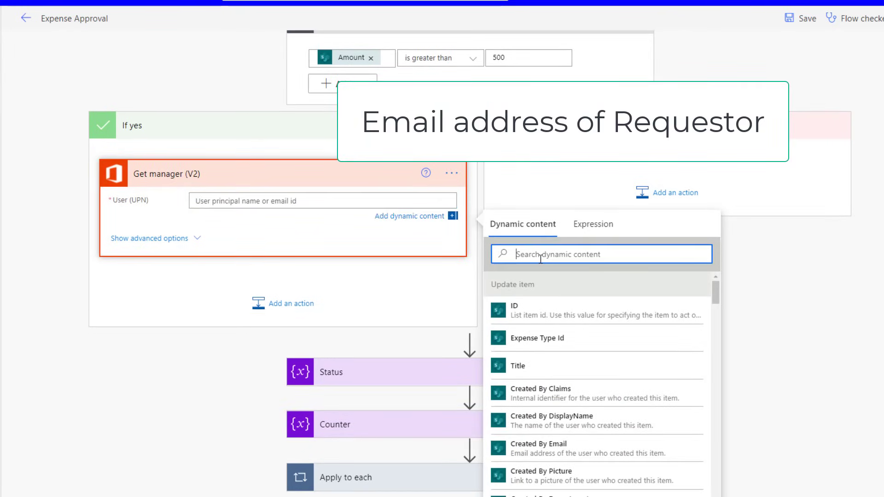
{"action": "type", "text": "created by"}
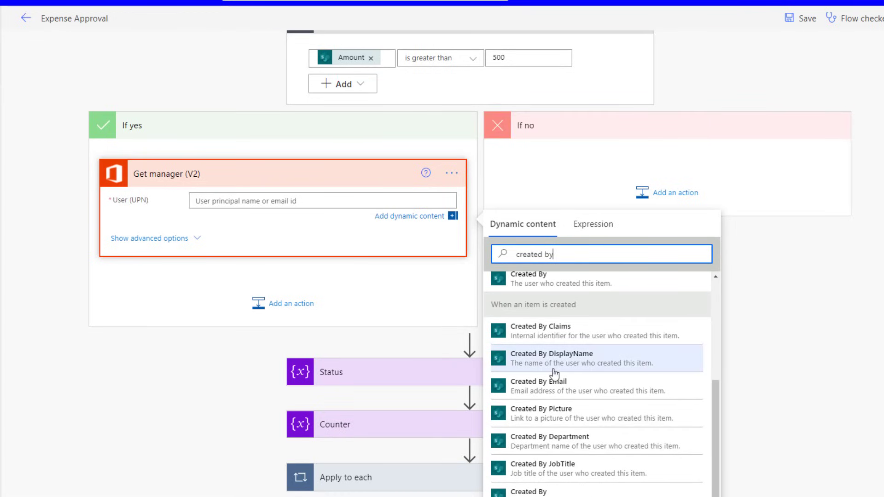
{"action": "left_click", "coordinate": [560, 393]}
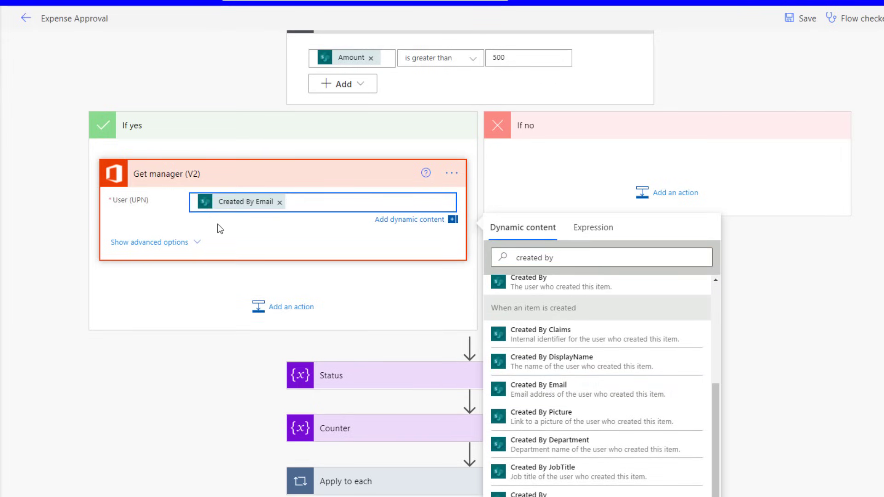
After Get manager (V2), add an Append to array variable action that appends the manager's Mail to varApprovers
{"action": "left_click", "coordinate": [284, 306]}
{"action": "type", "text": "append"}
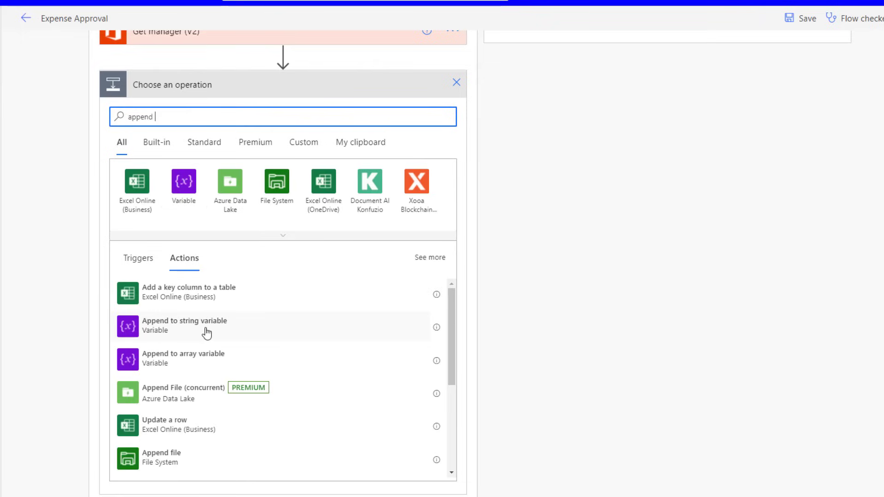
{"action": "left_click", "coordinate": [220, 362]}
{"action": "left_click", "coordinate": [230, 208]}
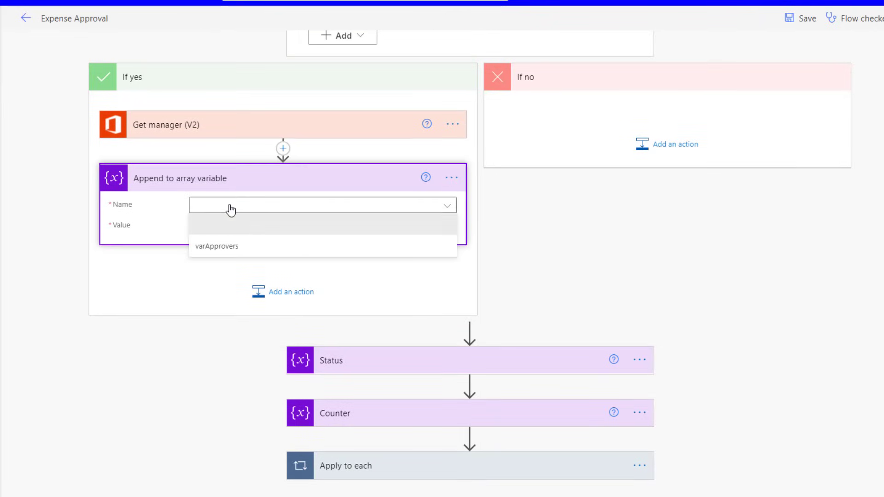
{"action": "left_click", "coordinate": [229, 246]}
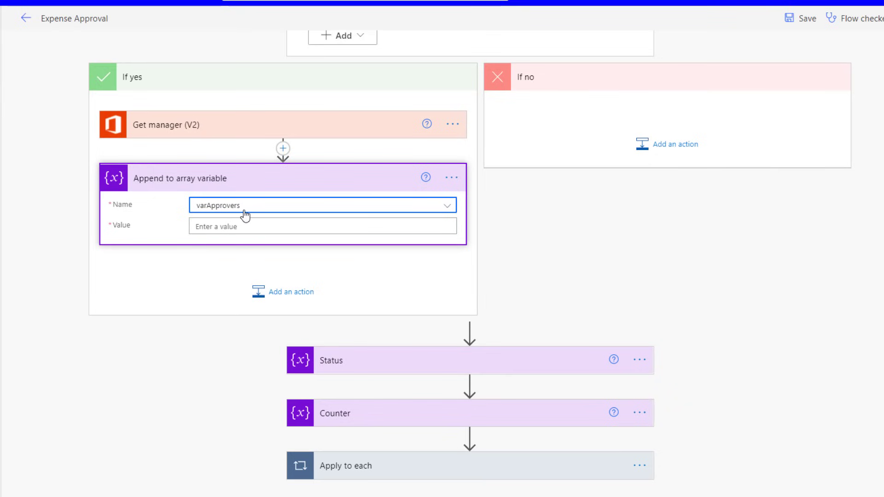
{"action": "left_click", "coordinate": [208, 230]}
{"action": "left_click", "coordinate": [536, 288]}
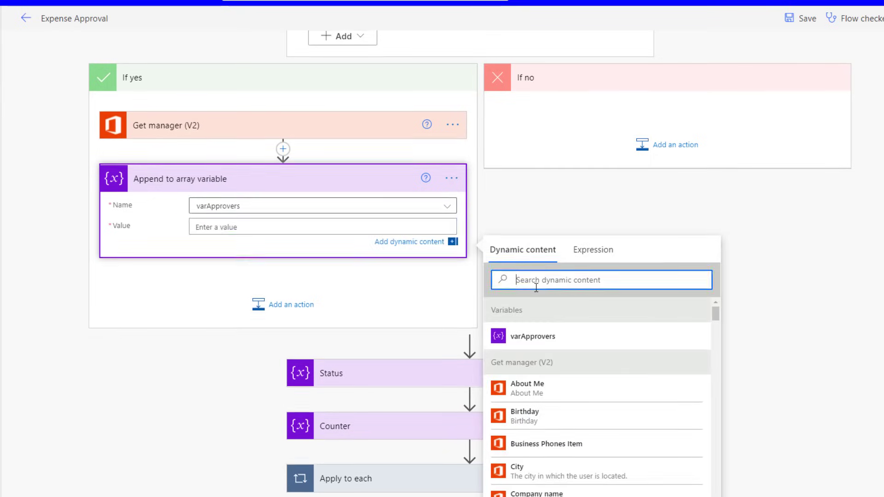
{"action": "type", "text": "mail"}
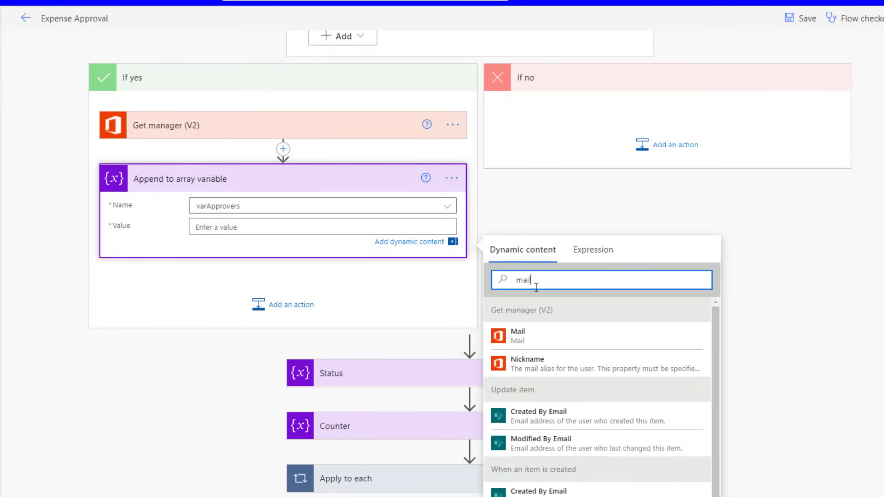
{"action": "left_click", "coordinate": [520, 338]}
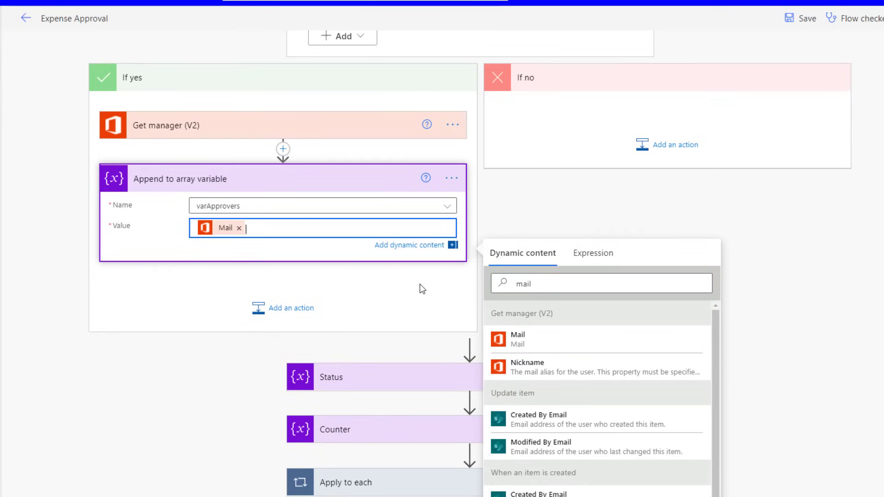
{"action": "scroll", "coordinate": [422, 289], "scroll_direction": "up", "scroll_amount": 2}
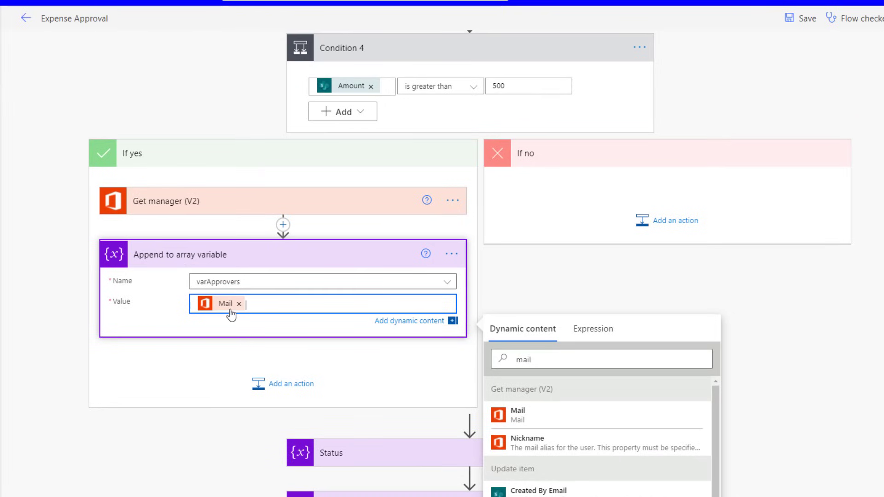
{"action": "mouse_move", "coordinate": [231, 315]}
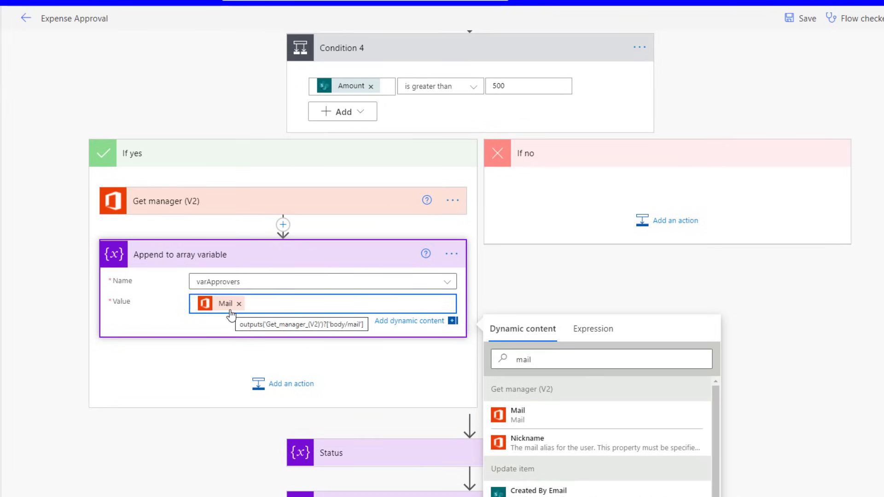
Copy the approver array from the Approvers variable's value and replace it with an empty array []
{"action": "scroll", "coordinate": [230, 316], "scroll_direction": "up", "scroll_amount": 7}
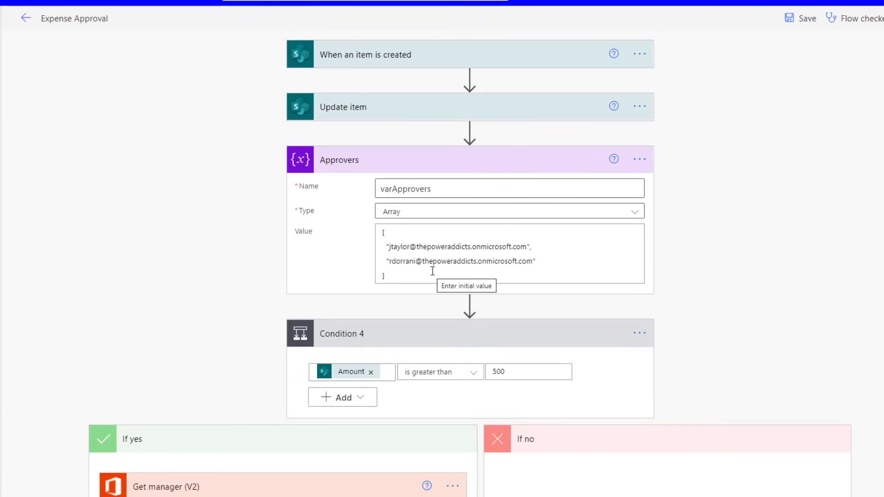
{"action": "scroll", "coordinate": [433, 271], "scroll_direction": "down", "scroll_amount": 2}
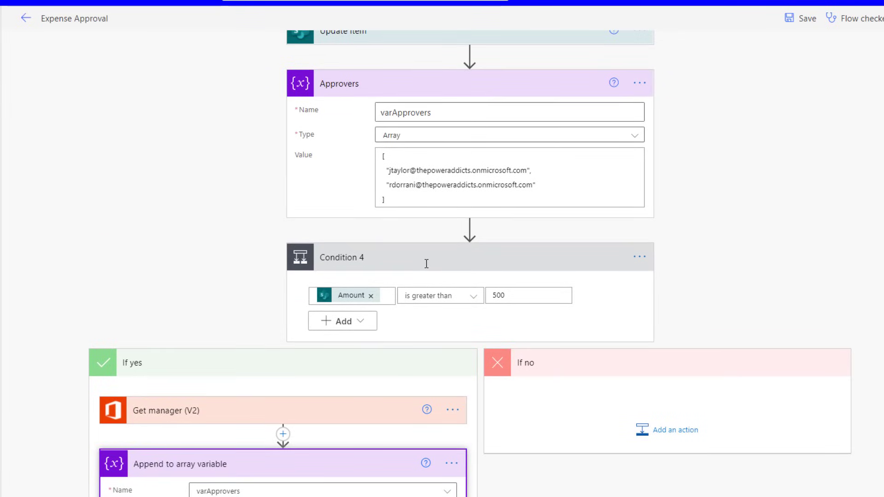
{"action": "left_click", "coordinate": [405, 174]}
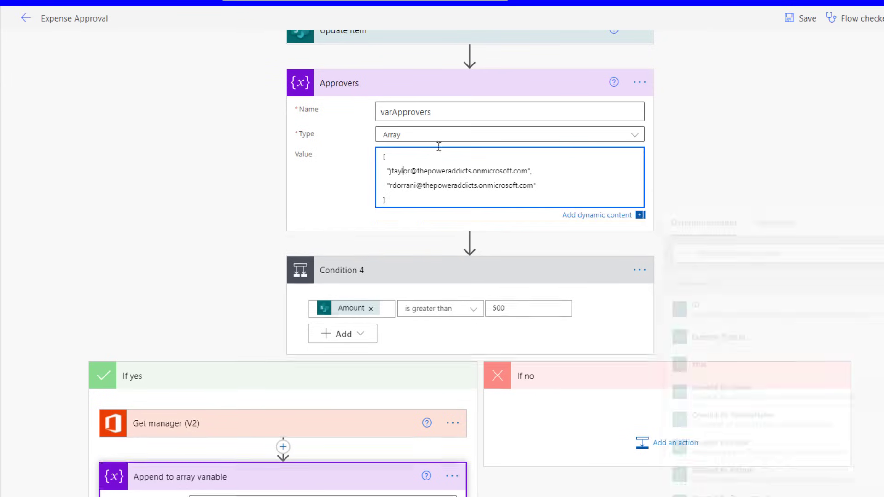
{"action": "key", "text": "ctrl+a"}
{"action": "key", "text": "ctrl+c"}
{"action": "key", "text": "BackSpace"}
{"action": "type", "text": "[]"}
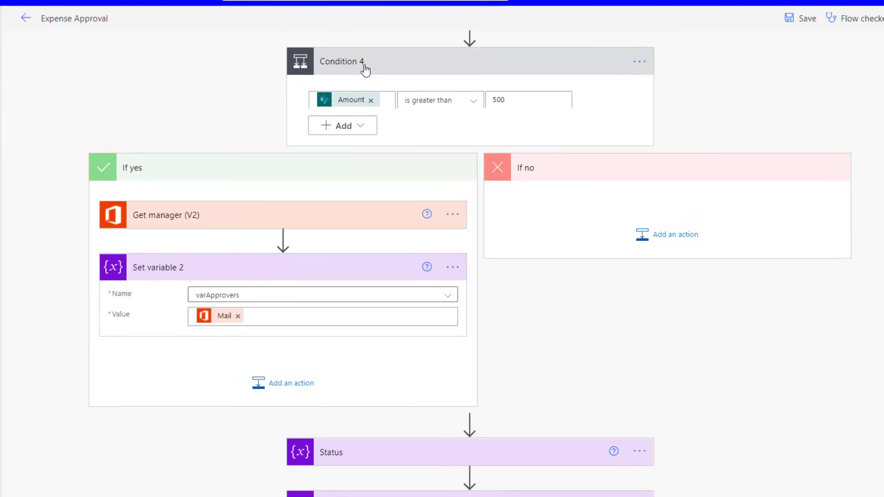
Collapse the amount condition, insert an Apply to each loop after it, and use the copied approver array as the loop's input
{"action": "left_click", "coordinate": [365, 70]}
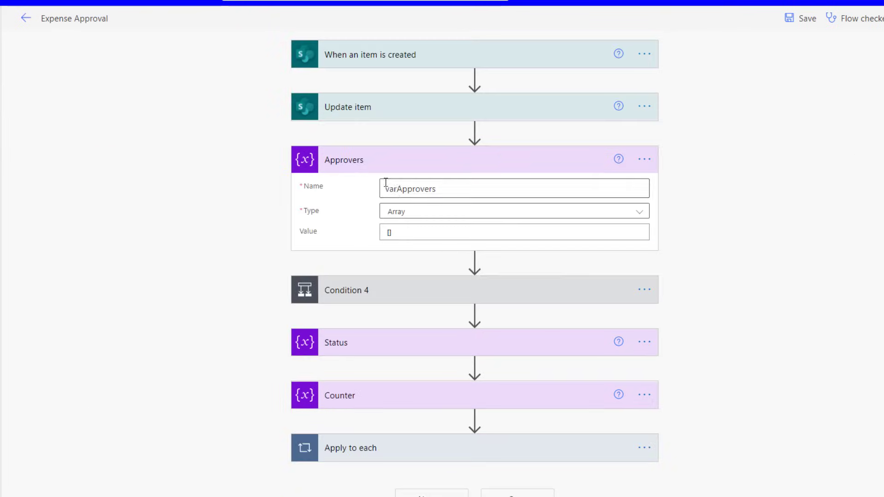
{"action": "left_click", "coordinate": [474, 313]}
{"action": "left_click", "coordinate": [461, 334]}
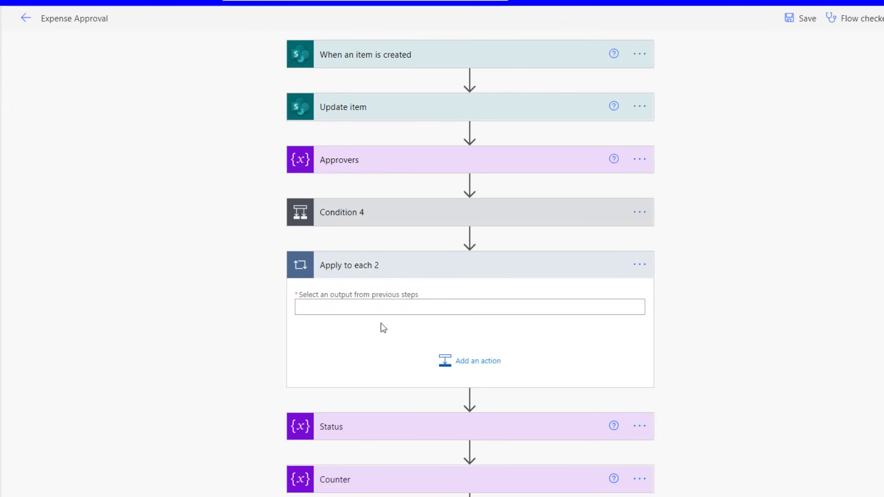
{"action": "left_click", "coordinate": [357, 306]}
{"action": "key", "text": "ctrl+v"}
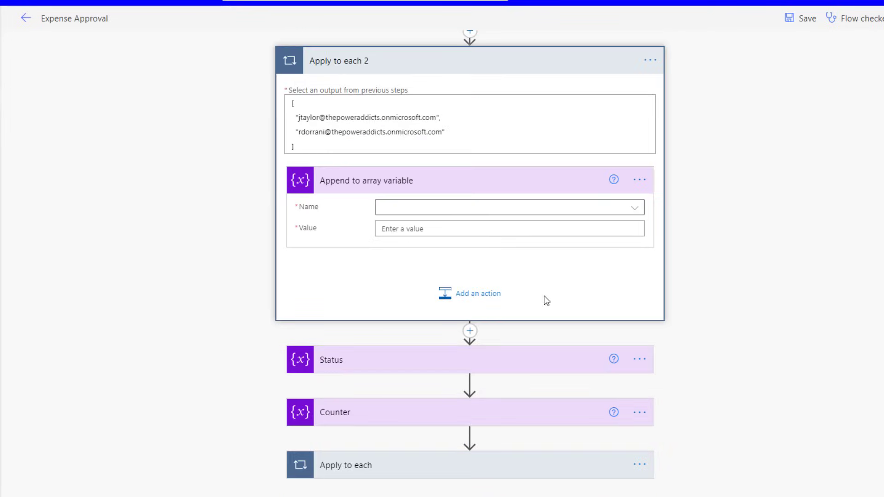
Configure the loop's Append to array variable action to append the expression item() to varApprovers
{"action": "scroll", "coordinate": [455, 216], "scroll_direction": "up", "scroll_amount": 2}
{"action": "left_click", "coordinate": [512, 284]}
{"action": "left_click", "coordinate": [432, 322]}
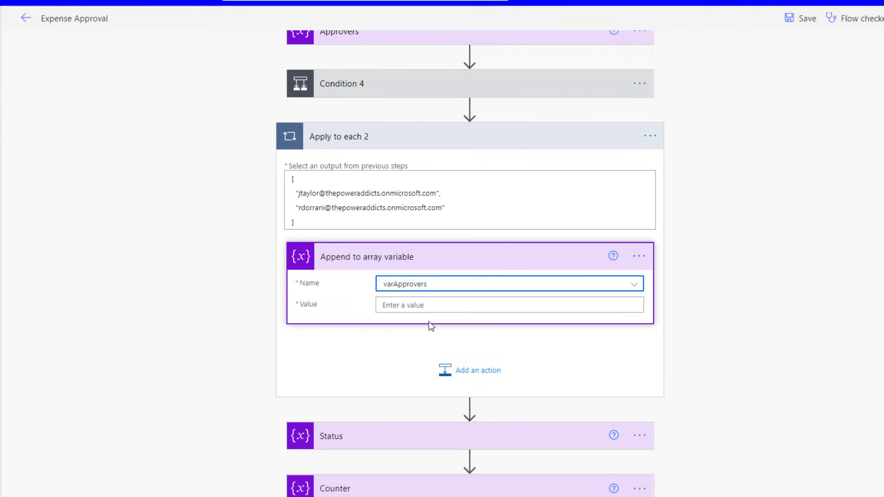
{"action": "left_click", "coordinate": [417, 308]}
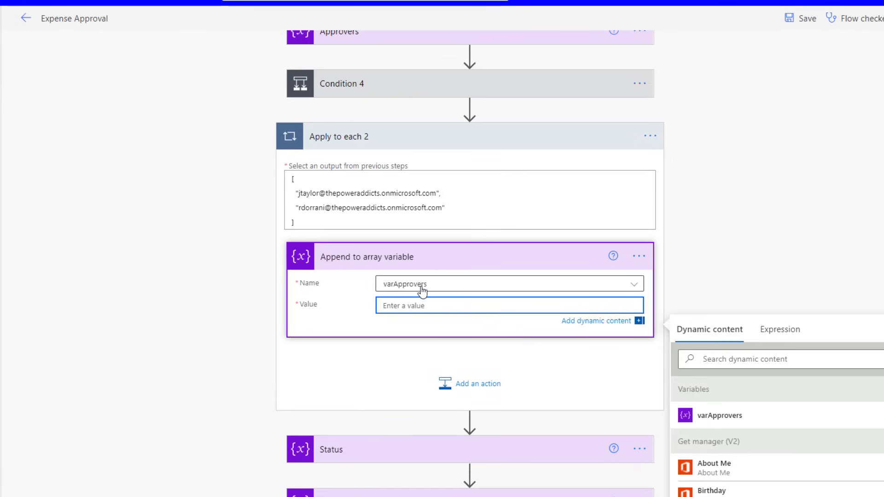
{"action": "left_click", "coordinate": [779, 328]}
{"action": "type", "text": "item()"}
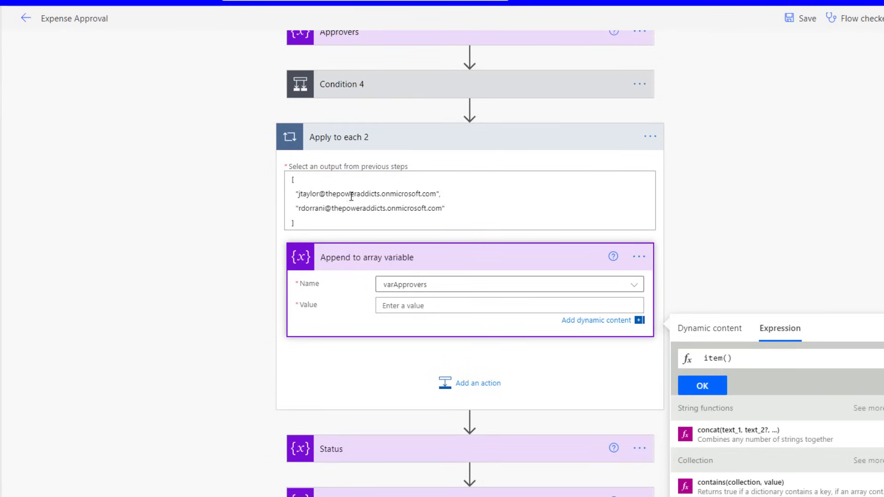
{"action": "key", "text": "Return"}
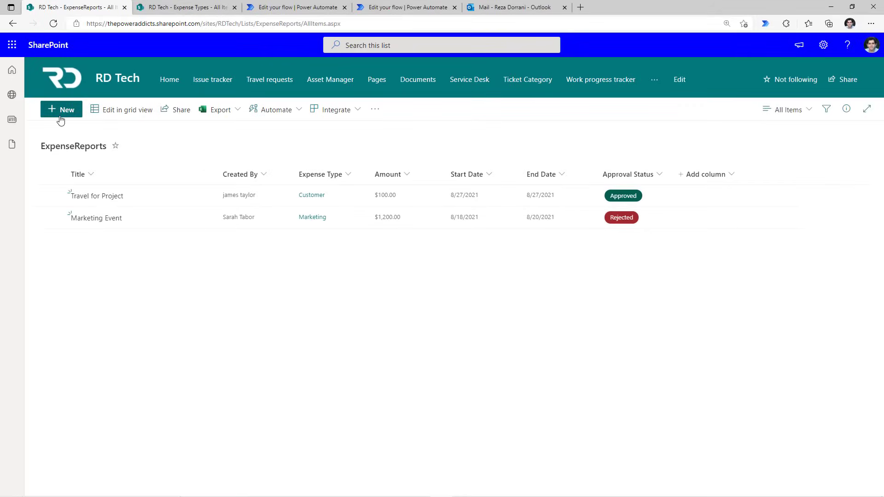
Add an expense report titled Power Apps Training with amount 700, expense type Training, start date 8/17/2021 and end date 8/18/2021, and save it
{"action": "left_click", "coordinate": [60, 119]}
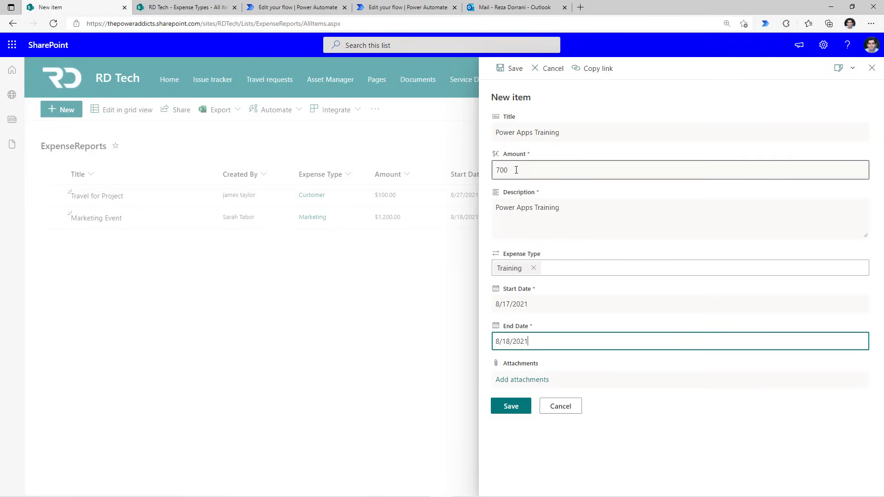
{"action": "left_click", "coordinate": [515, 412]}
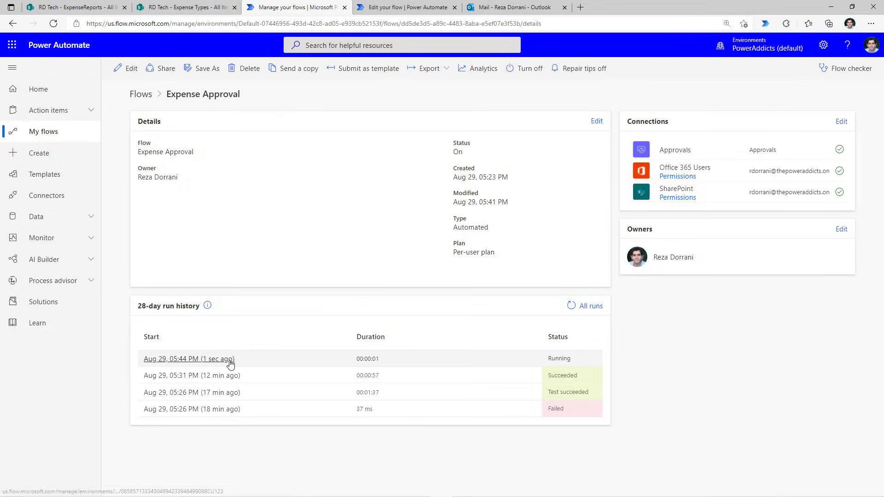
Open the running Expense Approval run and examine the amount condition, the Get manager (V2) output and the value appended to varApprovers
{"action": "left_click", "coordinate": [224, 364]}
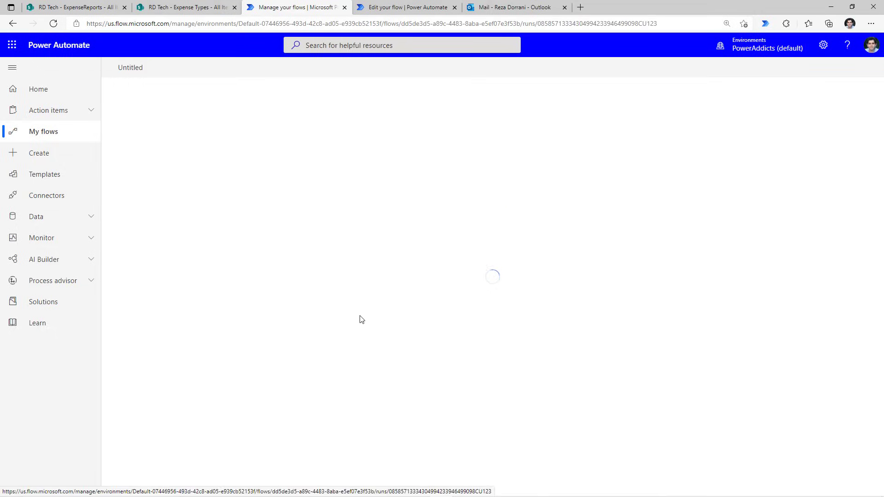
{"action": "left_click", "coordinate": [401, 255]}
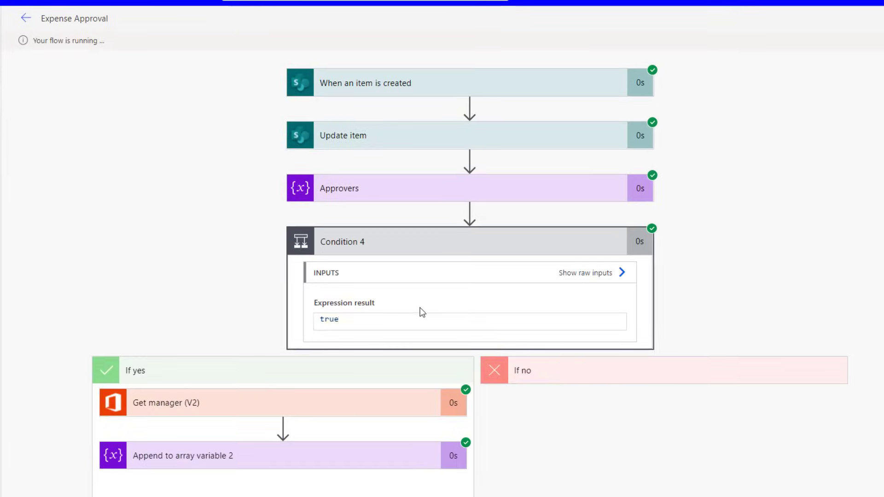
{"action": "scroll", "coordinate": [420, 310], "scroll_direction": "down", "scroll_amount": 5}
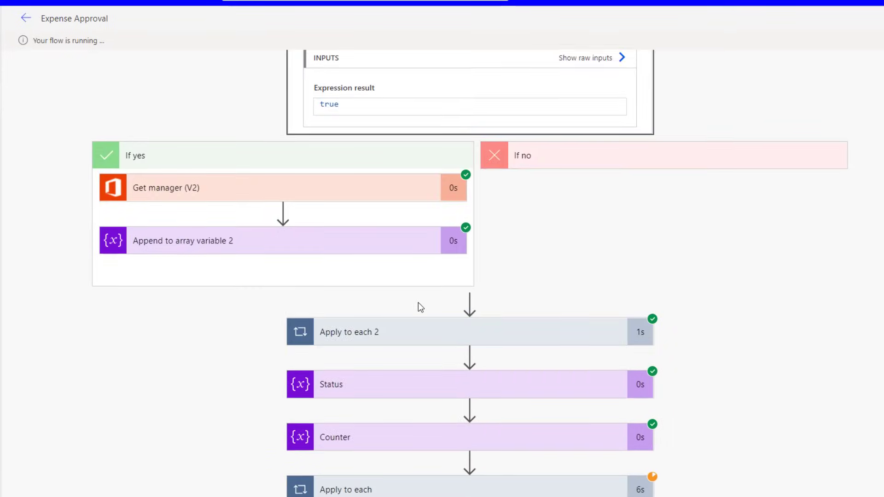
{"action": "scroll", "coordinate": [410, 294], "scroll_direction": "up", "scroll_amount": 3}
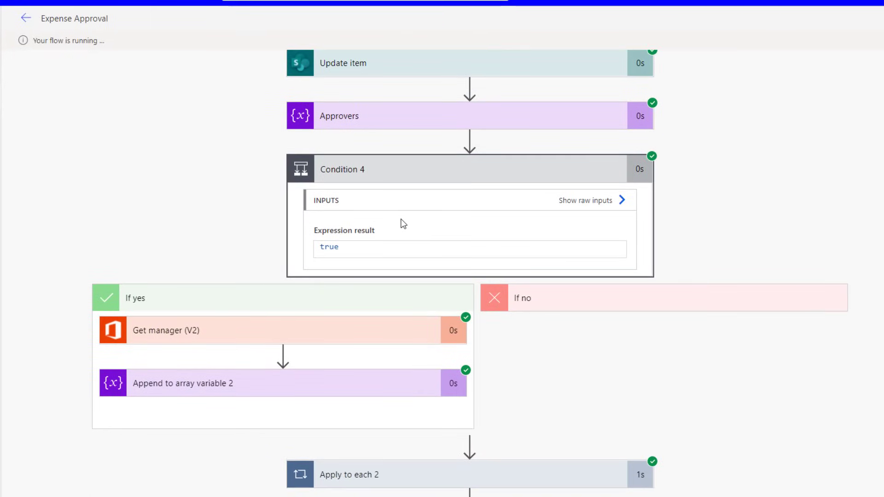
{"action": "left_click", "coordinate": [240, 342]}
{"action": "scroll", "coordinate": [241, 348], "scroll_direction": "down", "scroll_amount": 5}
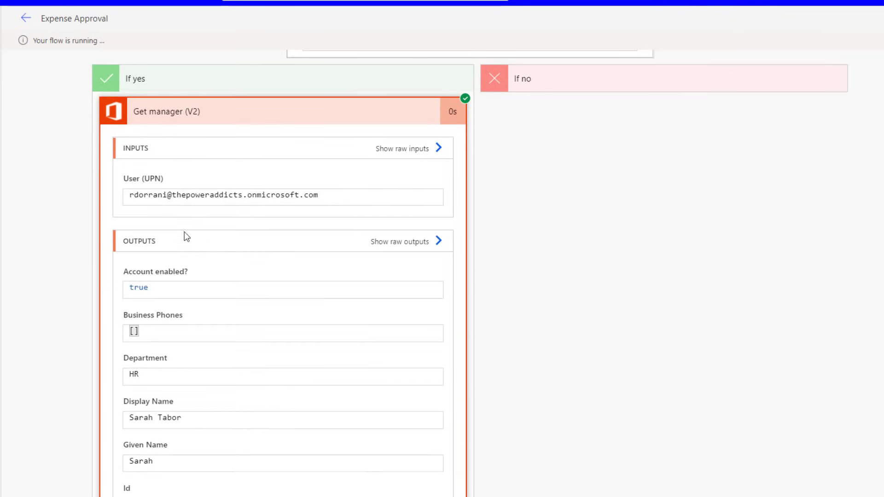
{"action": "scroll", "coordinate": [189, 371], "scroll_direction": "down", "scroll_amount": 13}
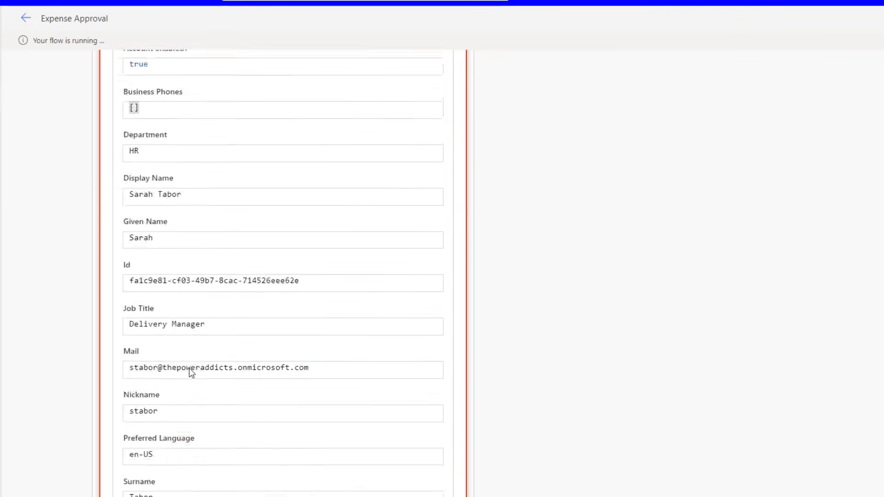
{"action": "left_click", "coordinate": [199, 312]}
{"action": "scroll", "coordinate": [192, 204], "scroll_direction": "down", "scroll_amount": 5}
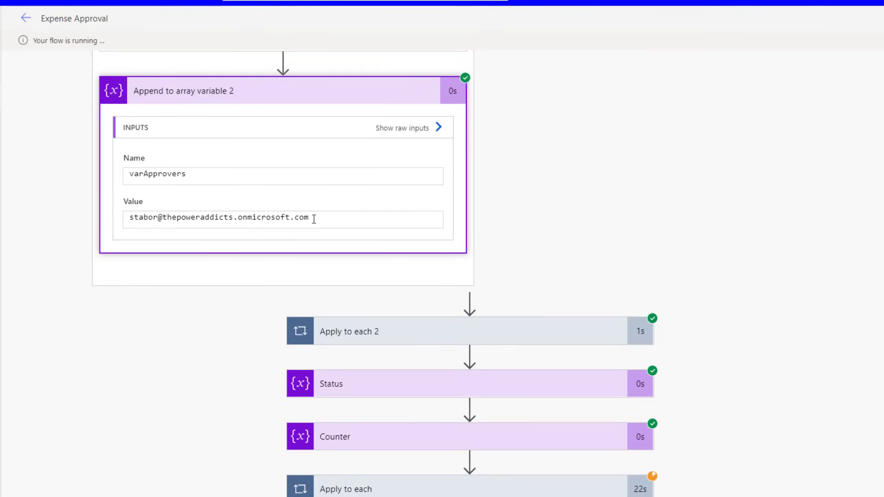
Inspect both iterations of the Apply to each 2 loop to check which approvers were appended to varApprovers
{"action": "left_click", "coordinate": [457, 333]}
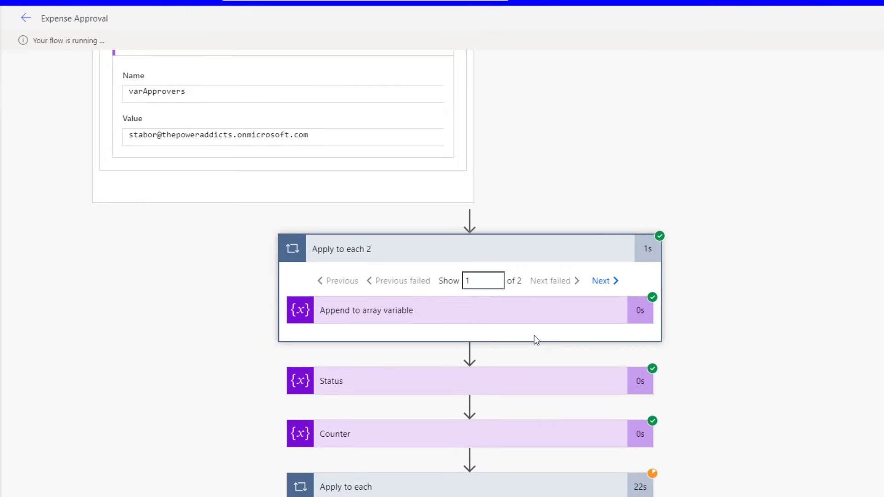
{"action": "left_click", "coordinate": [480, 311]}
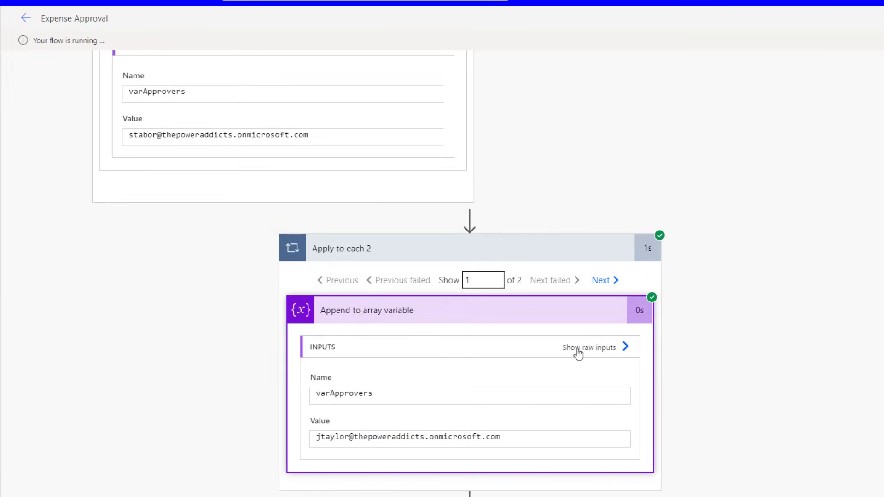
{"action": "left_click", "coordinate": [612, 281]}
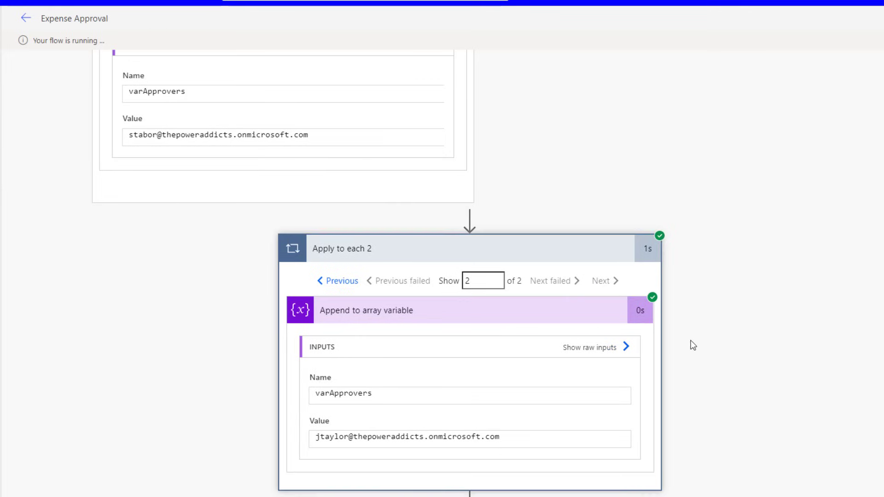
{"action": "scroll", "coordinate": [436, 322], "scroll_direction": "down", "scroll_amount": 3}
{"action": "scroll", "coordinate": [442, 405], "scroll_direction": "down", "scroll_amount": 2}
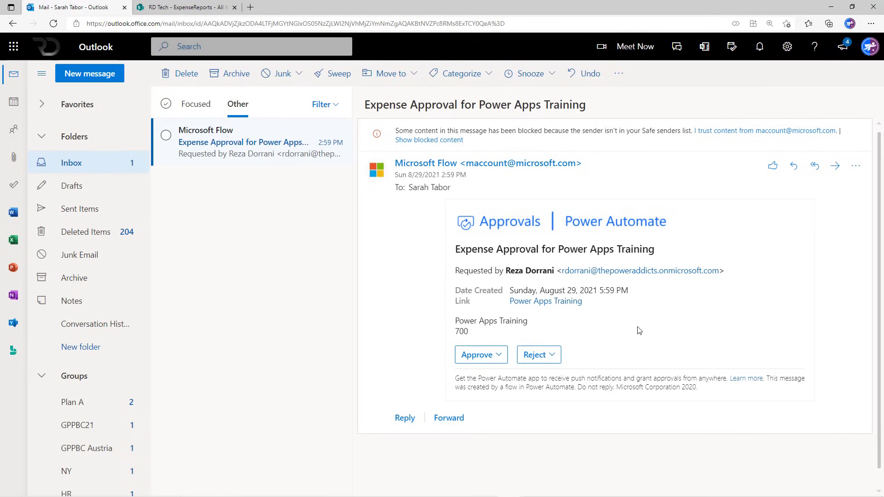
Open the approve option for the Power Apps Training expense in the manager's Outlook approval e-mail
{"action": "left_click", "coordinate": [477, 354]}
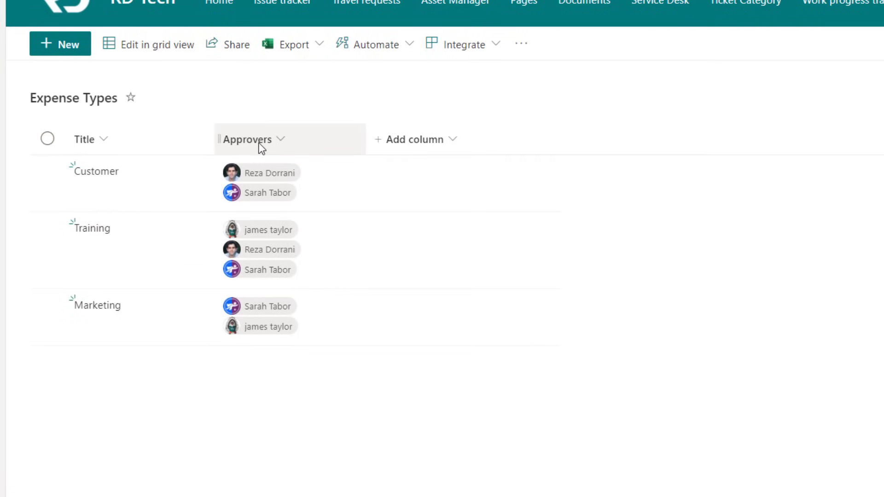
Review the settings of the Expense Types list's Approvers column, including the additional options, and close them without saving
{"action": "left_click", "coordinate": [260, 146]}
{"action": "mouse_move", "coordinate": [274, 193]}
{"action": "left_click", "coordinate": [369, 197]}
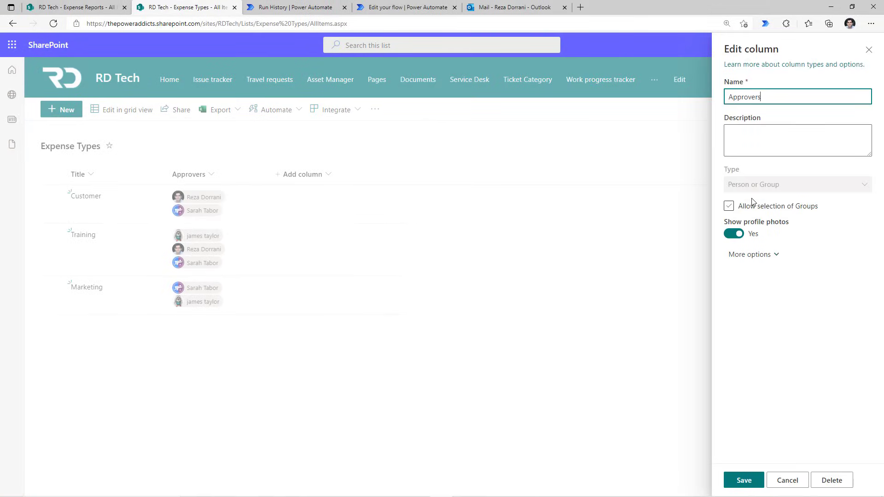
{"action": "left_click", "coordinate": [775, 254]}
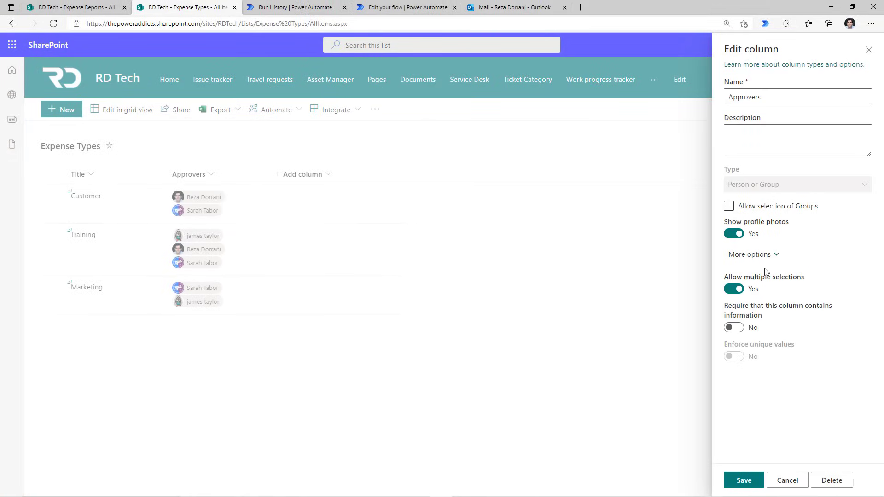
{"action": "left_click", "coordinate": [794, 478]}
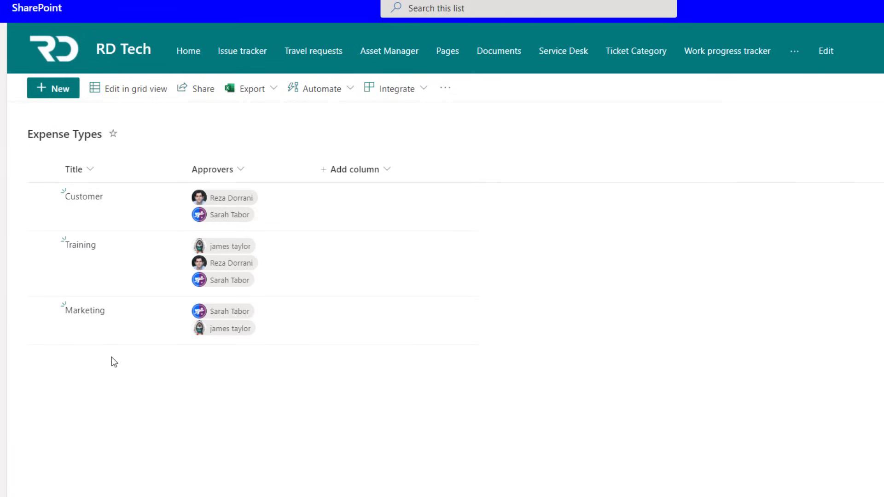
Reorder the Customer expense type's approvers by removing the first person and adding them back at the end, save, and deselect the item
{"action": "left_click", "coordinate": [84, 185]}
{"action": "left_click", "coordinate": [105, 95]}
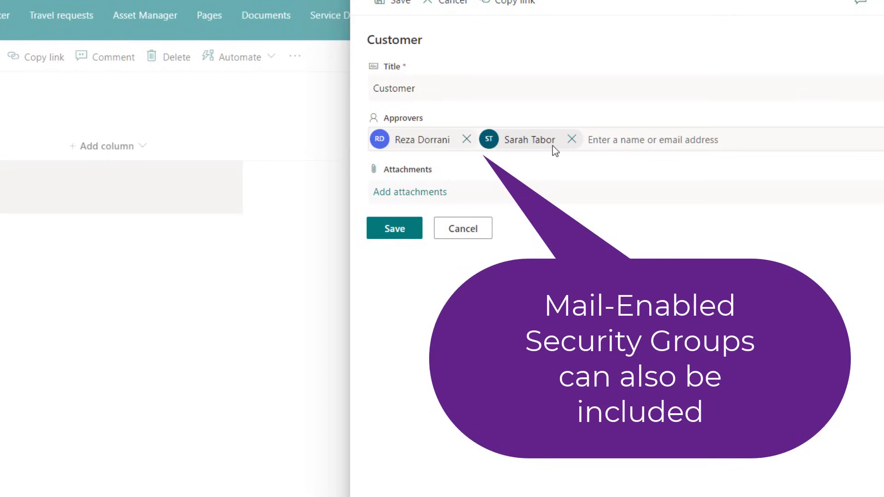
{"action": "left_click", "coordinate": [466, 139]}
{"action": "type", "text": "reza"}
{"action": "left_click", "coordinate": [525, 175]}
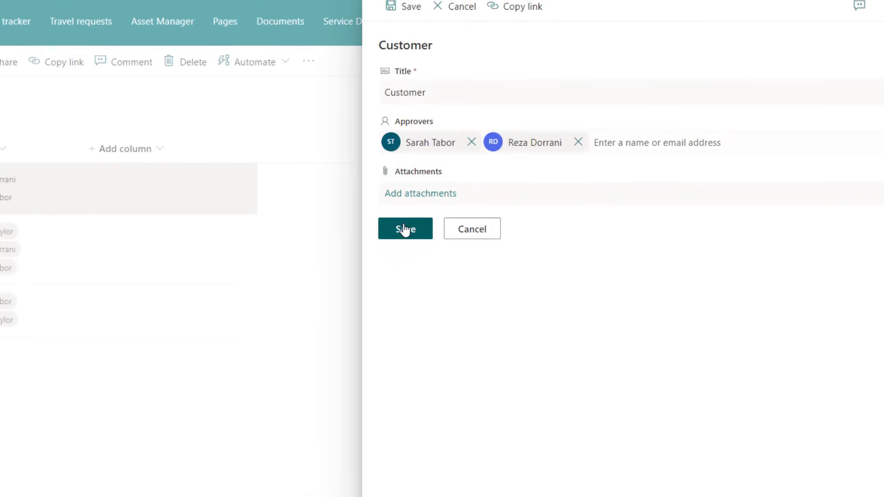
{"action": "left_click", "coordinate": [404, 229]}
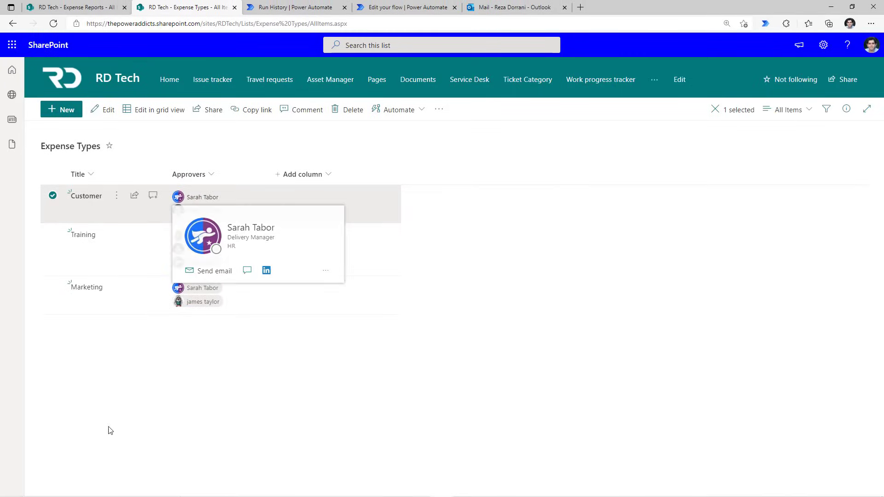
{"action": "left_click", "coordinate": [53, 197]}
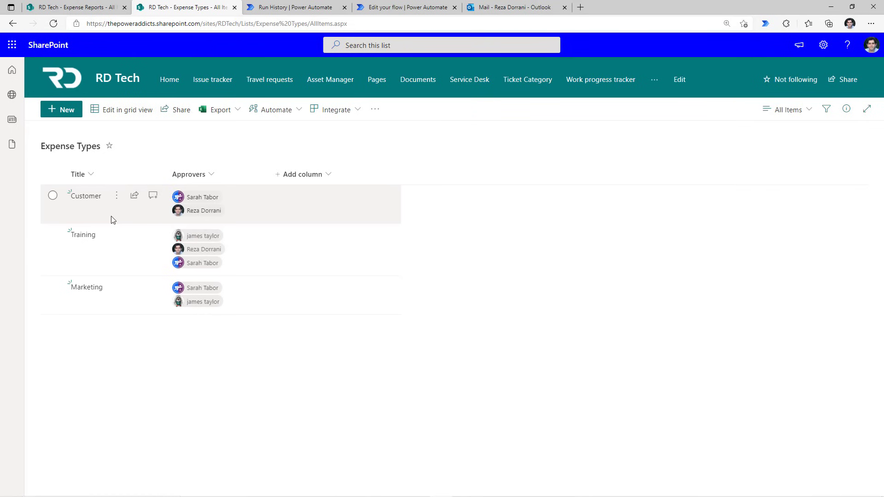
View the Expense Reports list, switch to the Expense Report Approval Workflow, and examine its trigger, Status variable and Approval History variable
{"action": "key", "text": "ctrl+shift+Tab"}
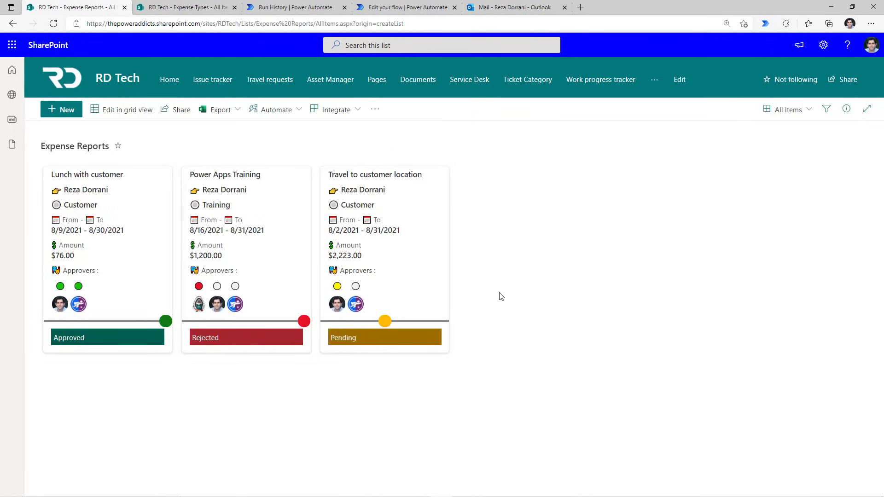
{"action": "key", "text": "ctrl+4"}
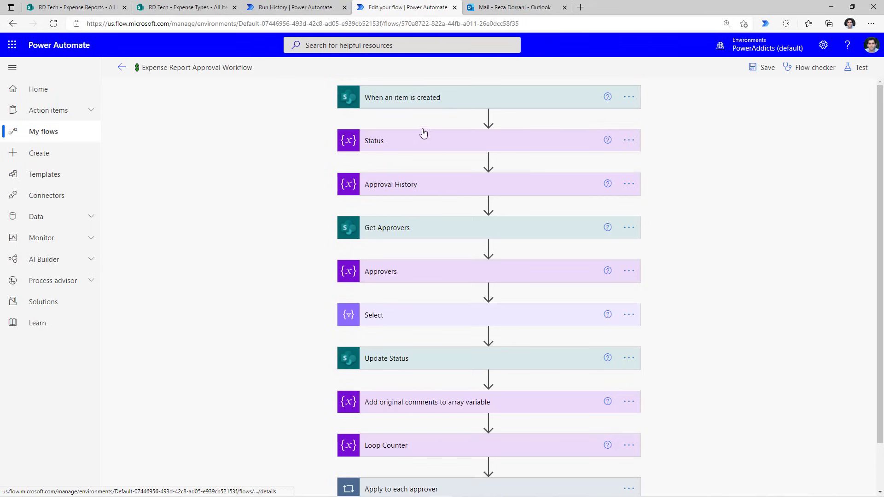
{"action": "left_click", "coordinate": [422, 102]}
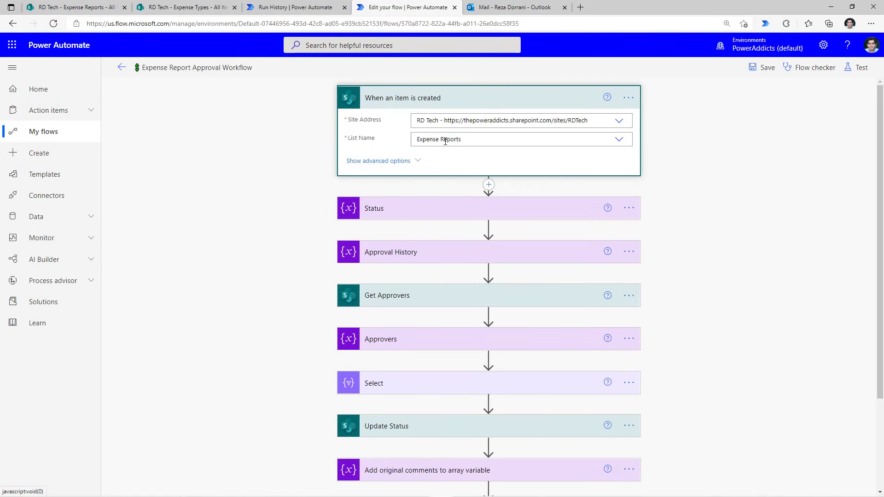
{"action": "left_click", "coordinate": [427, 207]}
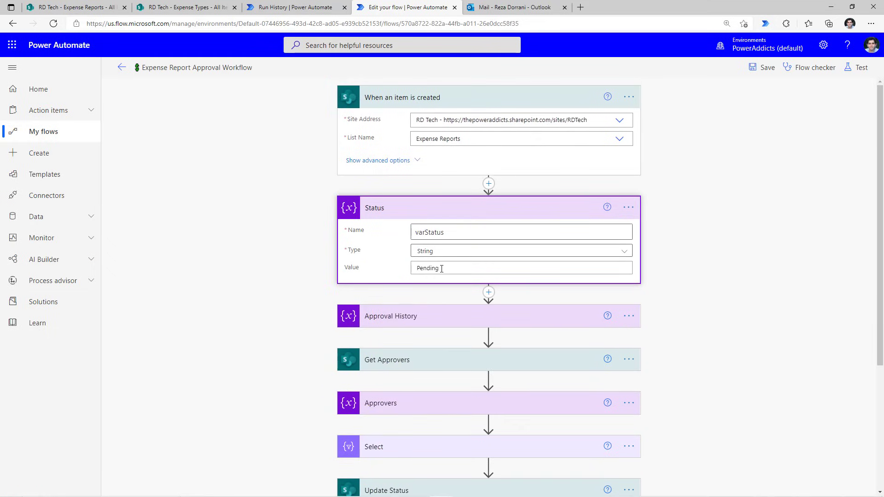
{"action": "scroll", "coordinate": [436, 282], "scroll_direction": "down", "scroll_amount": 3}
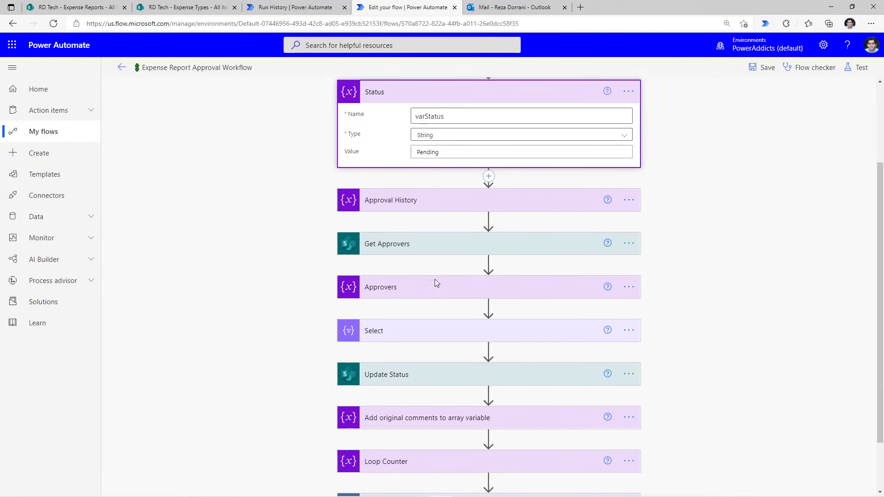
{"action": "left_click", "coordinate": [429, 201]}
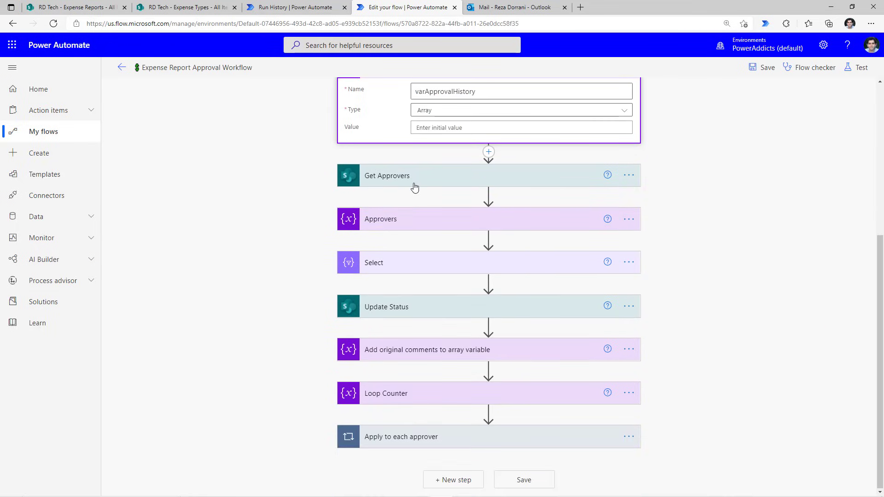
Examine the Get Approvers action's settings, including the Filter Query in its advanced options
{"action": "left_click", "coordinate": [415, 187]}
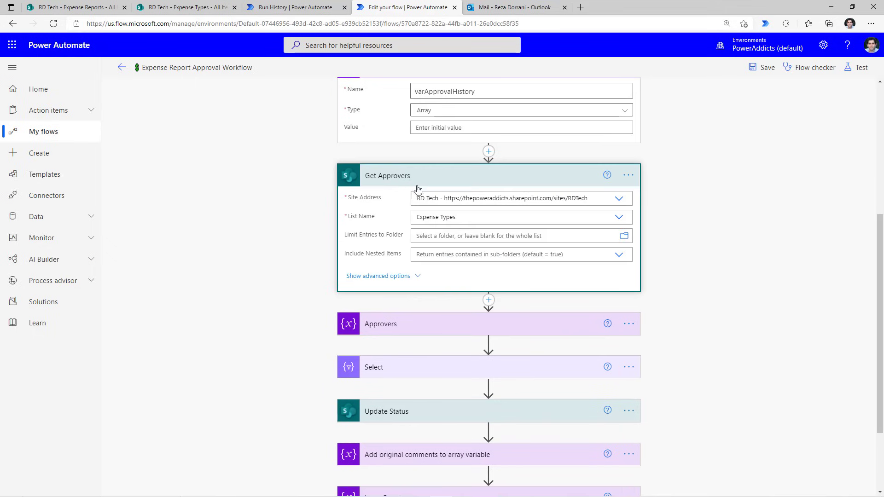
{"action": "left_click", "coordinate": [432, 211]}
{"action": "left_click", "coordinate": [448, 217]}
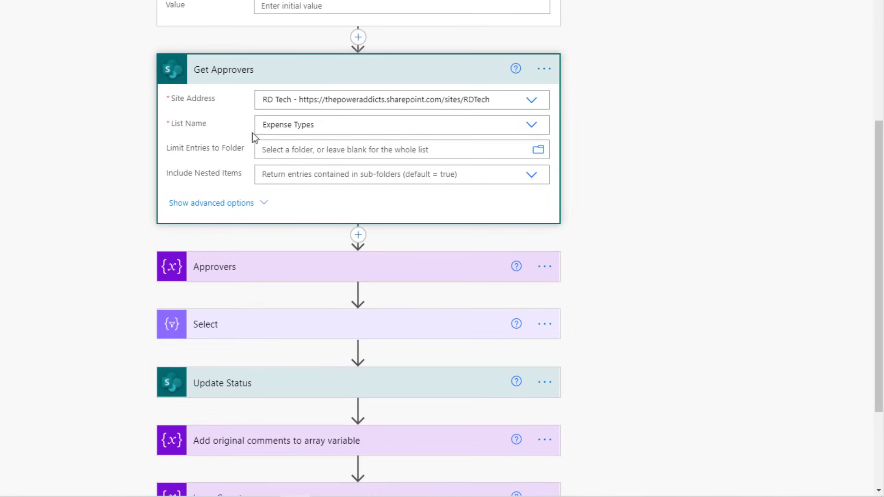
{"action": "left_click", "coordinate": [265, 204]}
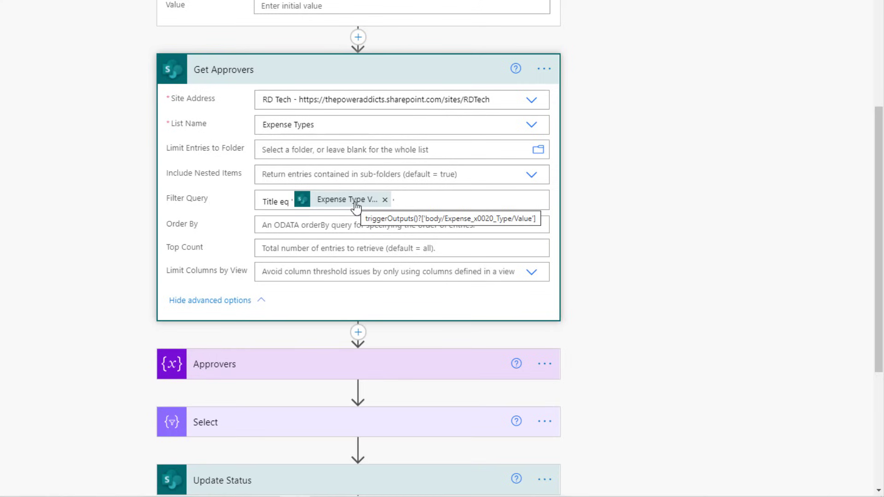
{"action": "scroll", "coordinate": [357, 206], "scroll_direction": "down", "scroll_amount": 3}
Examine the Approvers variable and its value expression, focusing on the first-record index [0] and the 'Approvers' column name
{"action": "left_click", "coordinate": [300, 203]}
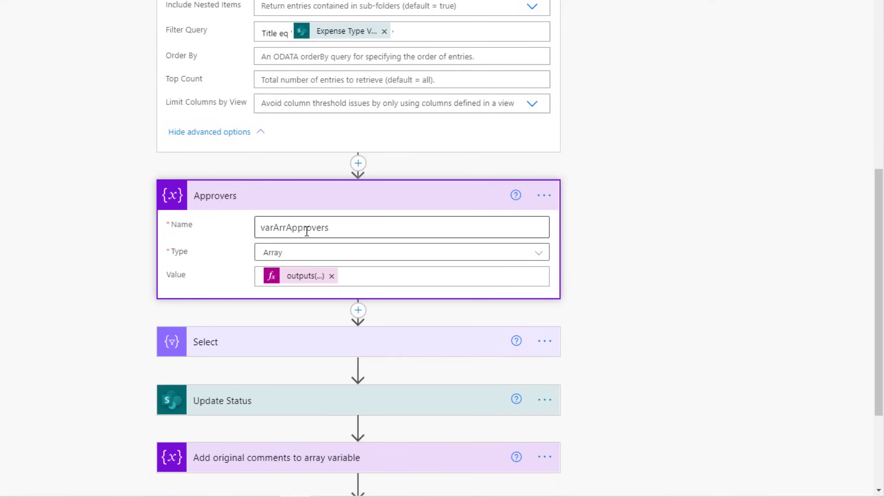
{"action": "scroll", "coordinate": [307, 231], "scroll_direction": "up", "scroll_amount": 3}
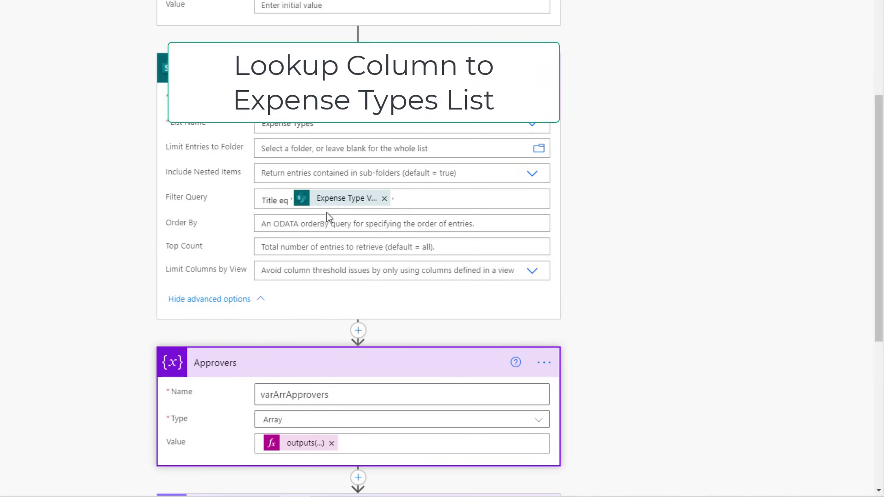
{"action": "scroll", "coordinate": [318, 184], "scroll_direction": "down", "scroll_amount": 3}
{"action": "left_click", "coordinate": [303, 277]}
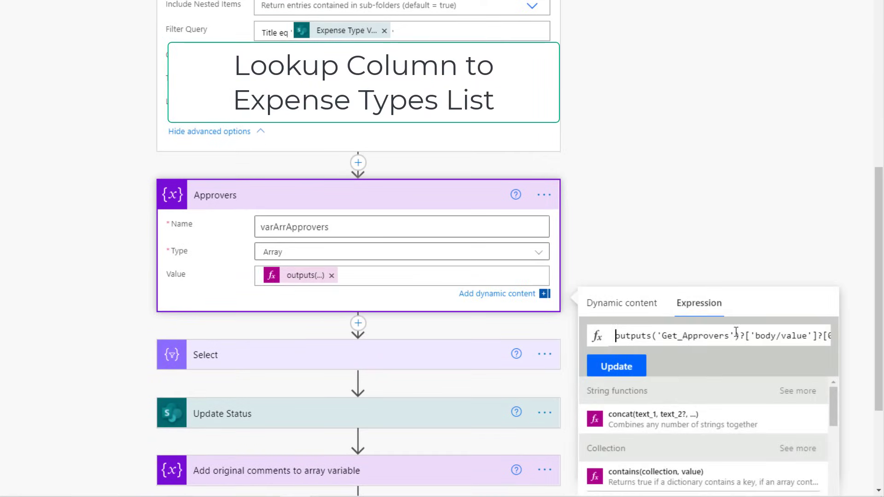
{"action": "left_click", "coordinate": [828, 336]}
{"action": "left_click", "coordinate": [746, 339]}
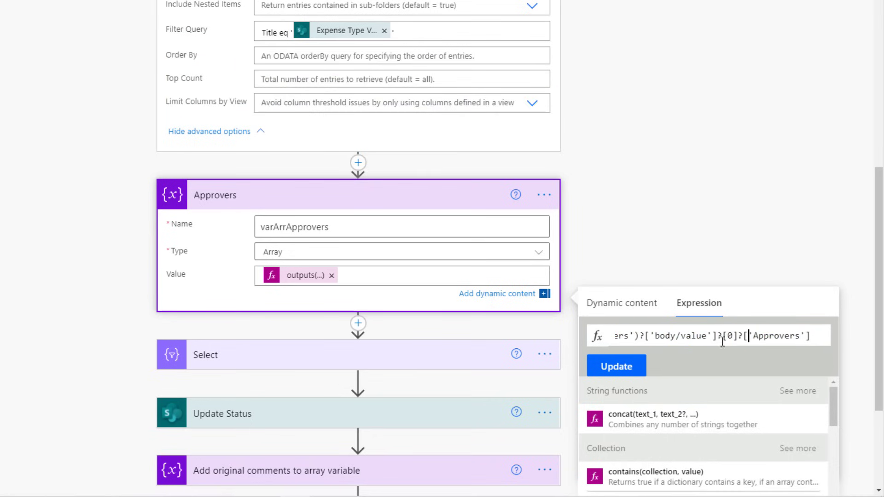
{"action": "left_click_drag", "start_coordinate": [728, 338], "coordinate": [738, 338]}
{"action": "double_click", "coordinate": [763, 340]}
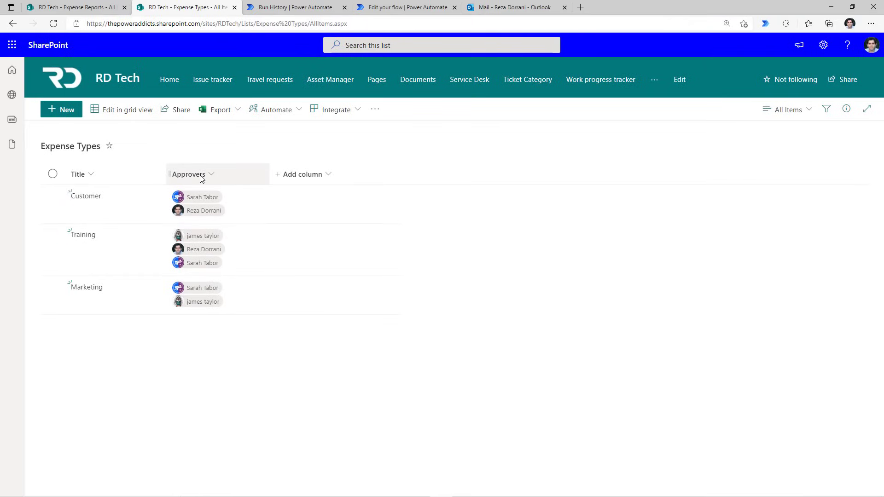
Return to the Expense Report Approval Workflow and examine the Select action's Claims mapping and the Update Status action's status, history, approvers and index fields
{"action": "left_click", "coordinate": [396, 7]}
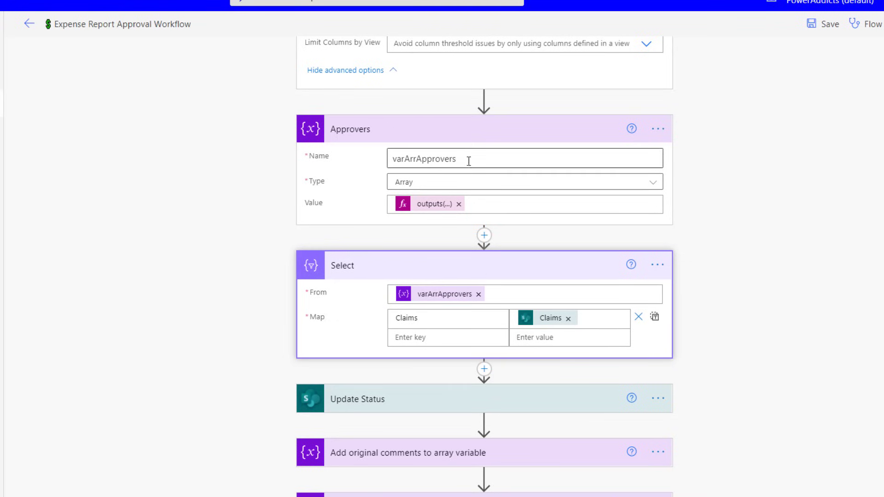
{"action": "scroll", "coordinate": [451, 276], "scroll_direction": "down", "scroll_amount": 2}
{"action": "left_click", "coordinate": [438, 318]}
{"action": "scroll", "coordinate": [438, 319], "scroll_direction": "down", "scroll_amount": 3}
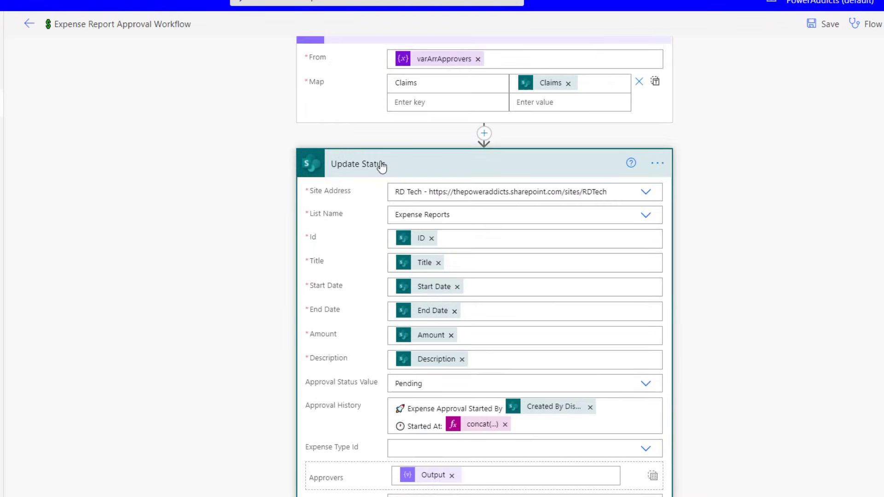
{"action": "scroll", "coordinate": [446, 326], "scroll_direction": "down", "scroll_amount": 2}
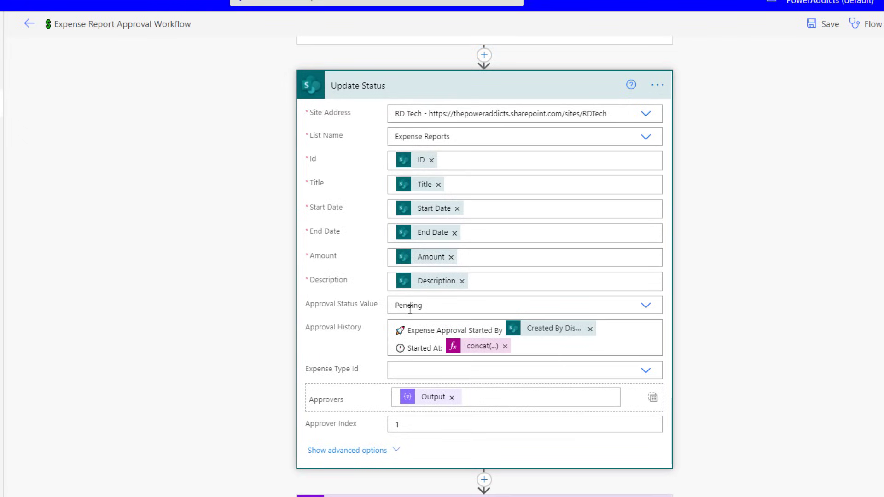
{"action": "scroll", "coordinate": [335, 252], "scroll_direction": "down", "scroll_amount": 2}
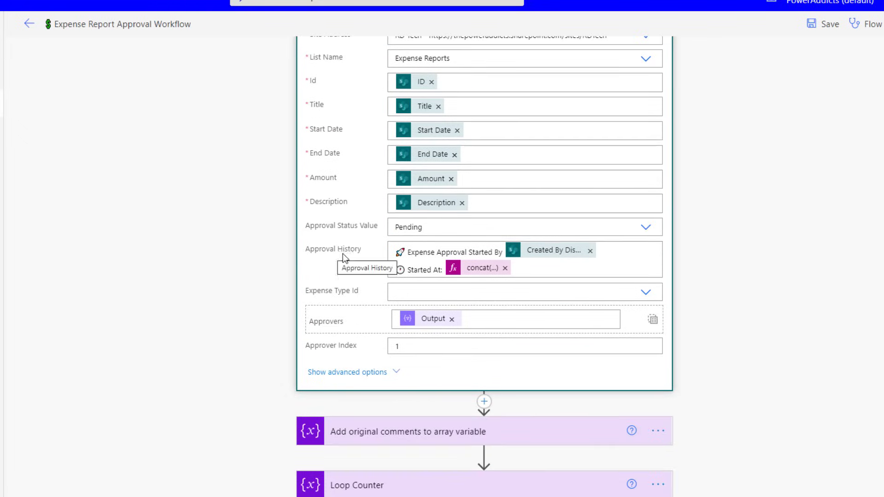
{"action": "scroll", "coordinate": [460, 256], "scroll_direction": "down", "scroll_amount": 2}
{"action": "scroll", "coordinate": [323, 350], "scroll_direction": "up", "scroll_amount": 4}
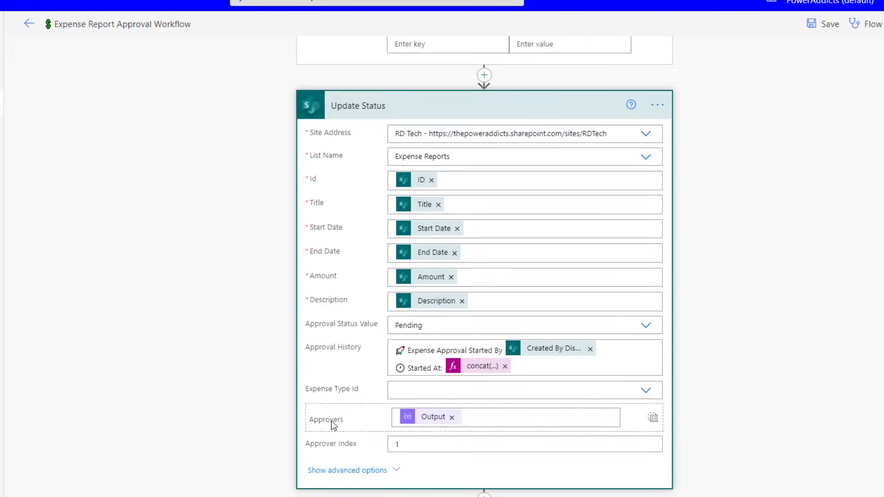
{"action": "scroll", "coordinate": [332, 424], "scroll_direction": "down", "scroll_amount": 4}
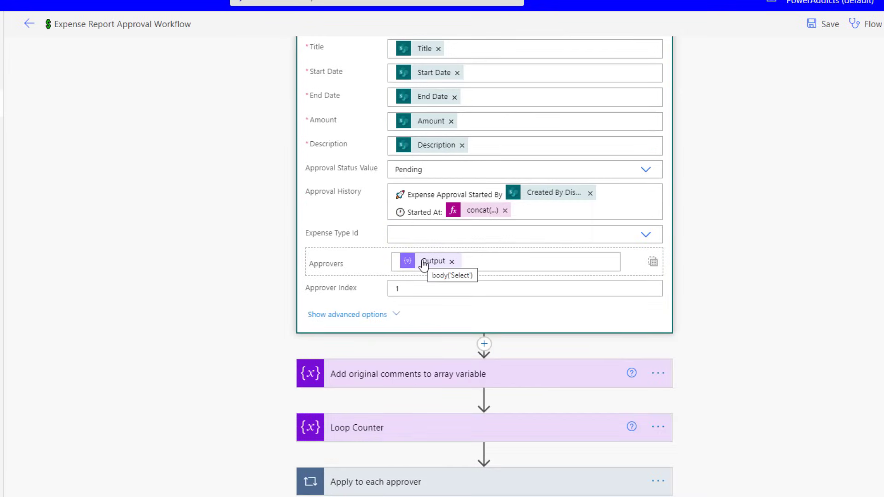
{"action": "scroll", "coordinate": [422, 263], "scroll_direction": "up", "scroll_amount": 9}
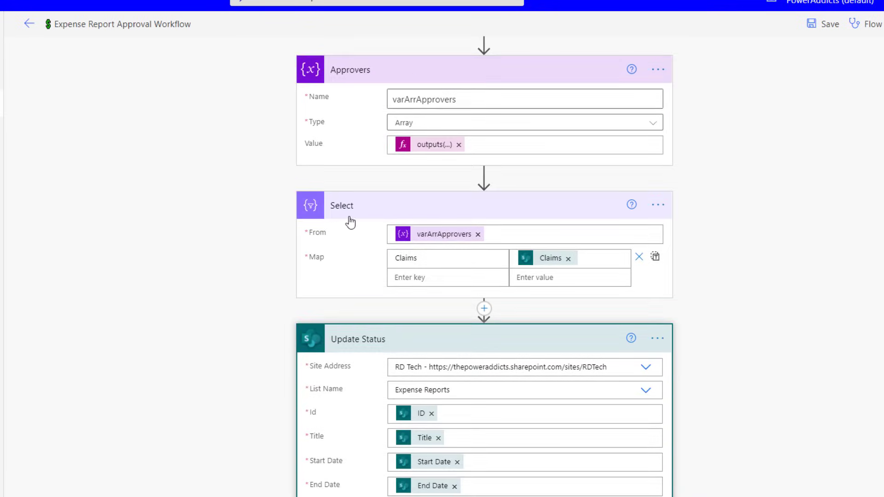
Examine the Loop Counter variable, the Apply to each approver loop, its Increment variable action and the check that the previous approver did not reject
{"action": "scroll", "coordinate": [351, 221], "scroll_direction": "down", "scroll_amount": 3}
{"action": "scroll", "coordinate": [439, 413], "scroll_direction": "down", "scroll_amount": 6}
{"action": "left_click", "coordinate": [460, 421]}
{"action": "scroll", "coordinate": [468, 411], "scroll_direction": "down", "scroll_amount": 2}
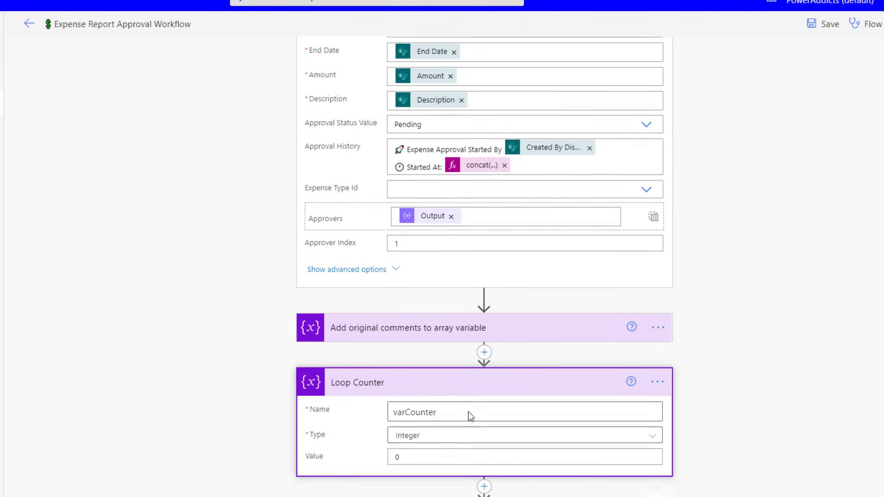
{"action": "left_click", "coordinate": [430, 487]}
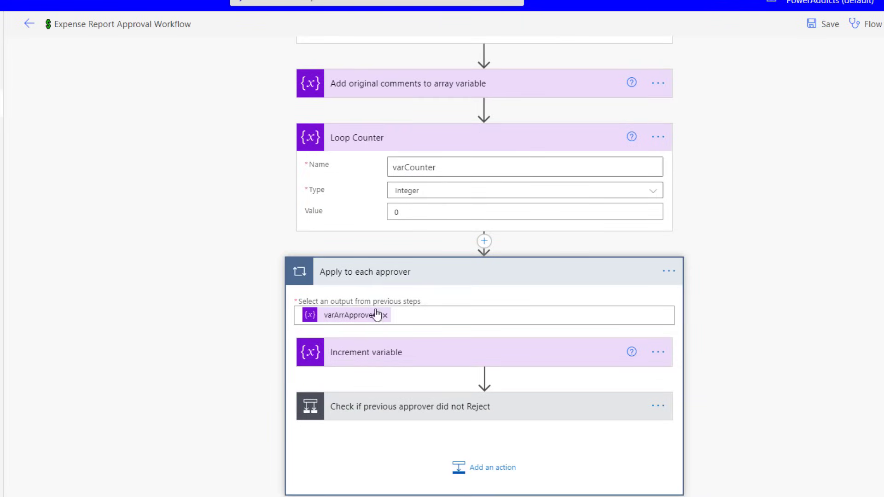
{"action": "left_click", "coordinate": [359, 347]}
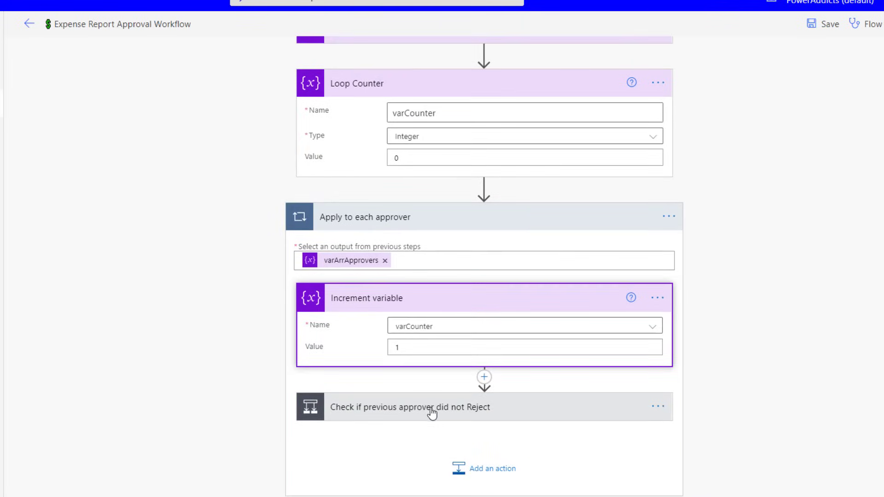
{"action": "left_click", "coordinate": [434, 409]}
{"action": "scroll", "coordinate": [439, 417], "scroll_direction": "down", "scroll_amount": 8}
{"action": "scroll", "coordinate": [414, 132], "scroll_direction": "up", "scroll_amount": 2}
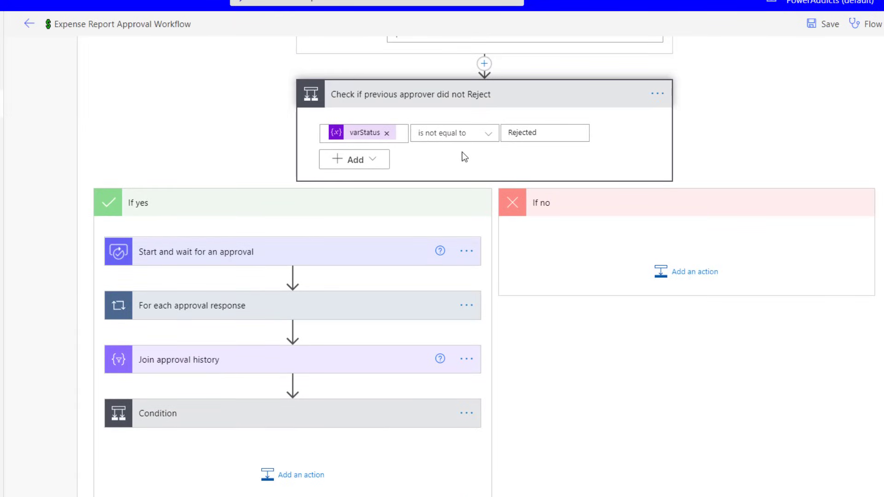
Examine the Start and wait for an approval action, tracing its Assigned to email back to the loop's varArrApprovers input
{"action": "left_click", "coordinate": [334, 254]}
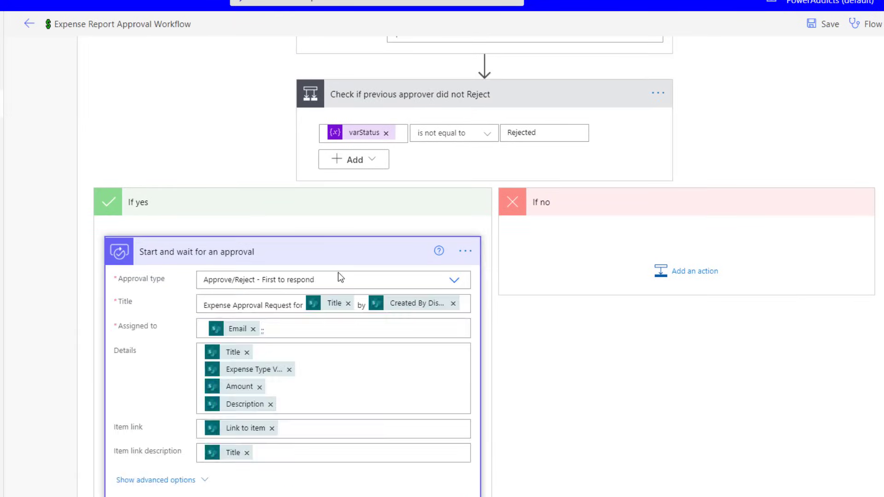
{"action": "scroll", "coordinate": [339, 276], "scroll_direction": "down", "scroll_amount": 4}
{"action": "scroll", "coordinate": [297, 139], "scroll_direction": "up", "scroll_amount": 1}
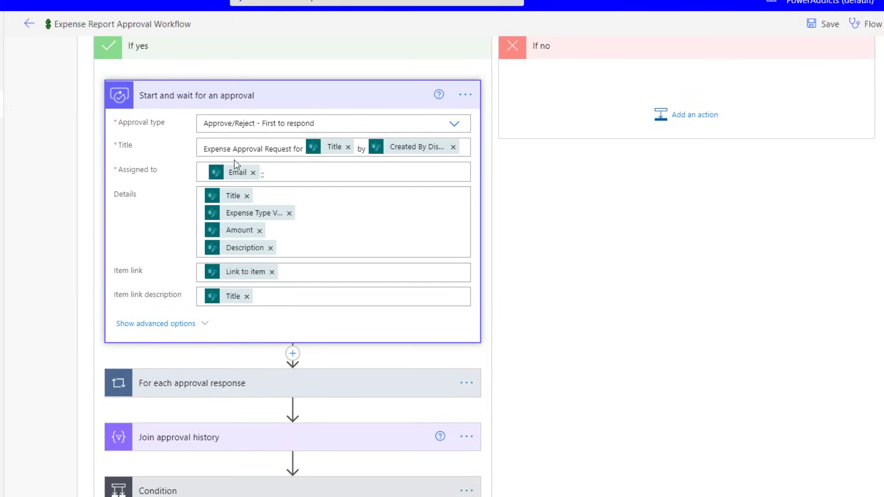
{"action": "scroll", "coordinate": [235, 174], "scroll_direction": "up", "scroll_amount": 3}
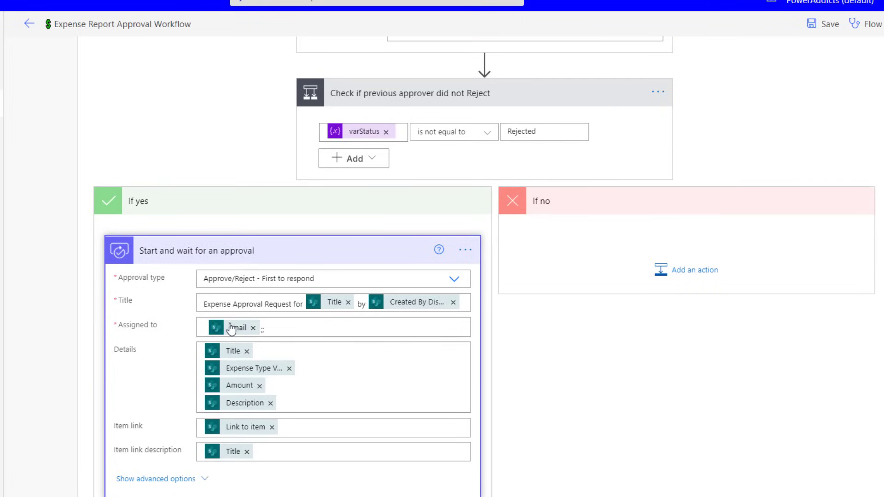
{"action": "mouse_move", "coordinate": [232, 330]}
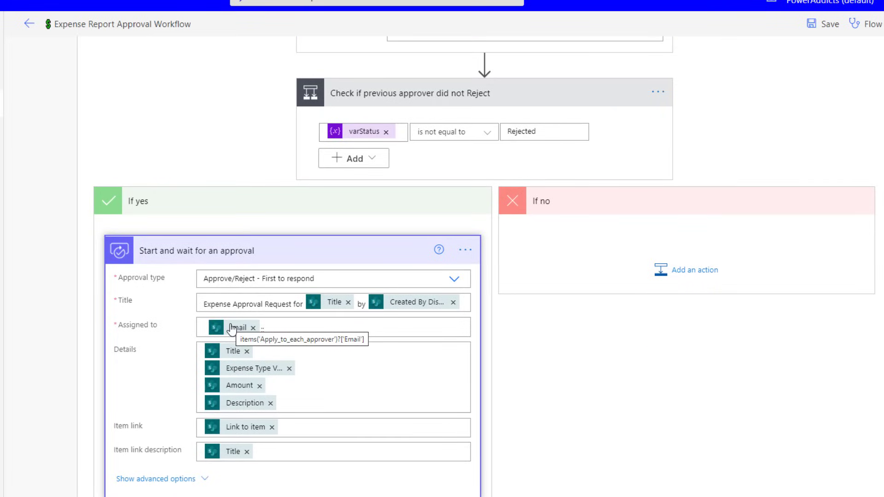
{"action": "scroll", "coordinate": [231, 330], "scroll_direction": "up", "scroll_amount": 6}
{"action": "mouse_move", "coordinate": [137, 266]}
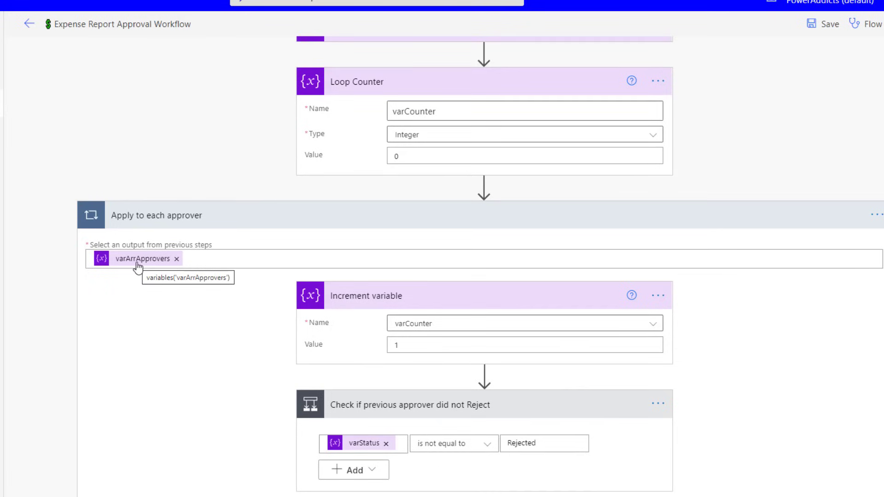
{"action": "scroll", "coordinate": [228, 324], "scroll_direction": "down", "scroll_amount": 9}
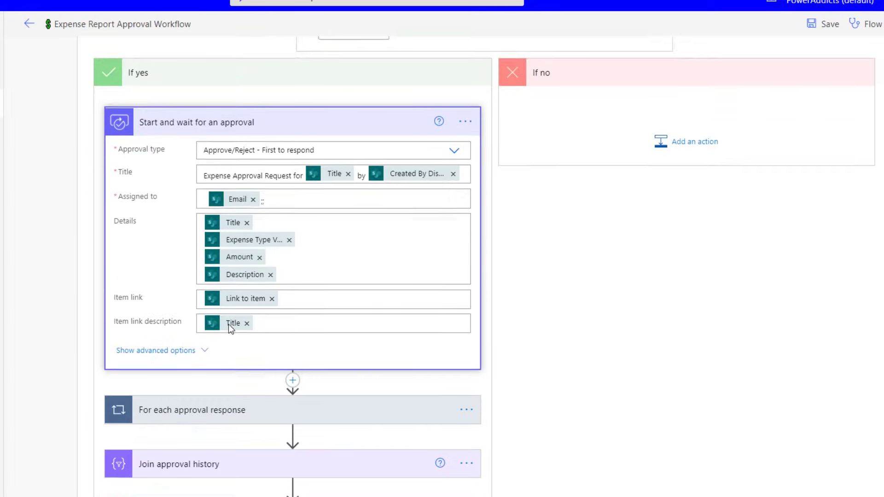
{"action": "mouse_move", "coordinate": [238, 182]}
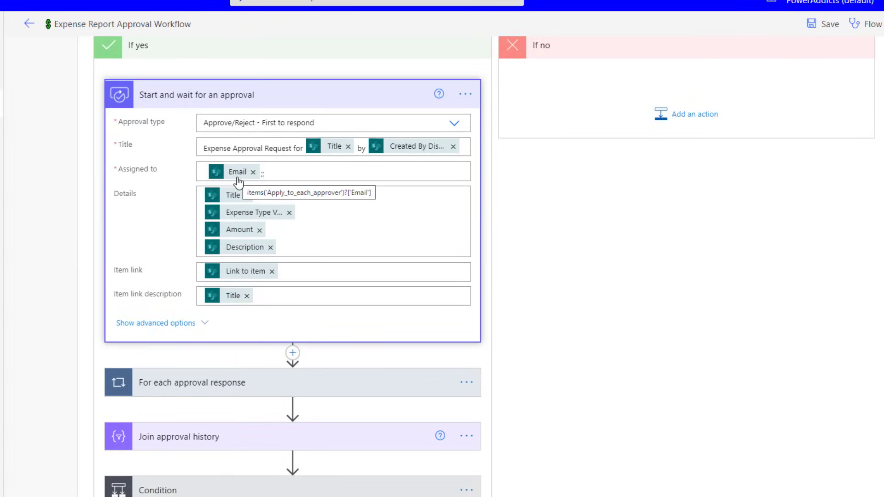
{"action": "scroll", "coordinate": [263, 266], "scroll_direction": "down", "scroll_amount": 3}
Examine the For each approval response loop and the text its Add to comments array action appends to varApprovalHistory
{"action": "left_click", "coordinate": [240, 225]}
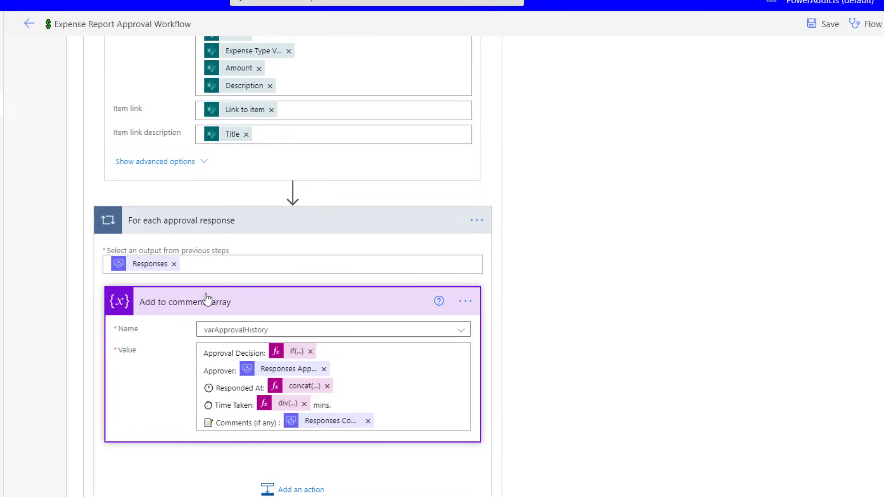
{"action": "scroll", "coordinate": [276, 290], "scroll_direction": "down", "scroll_amount": 2}
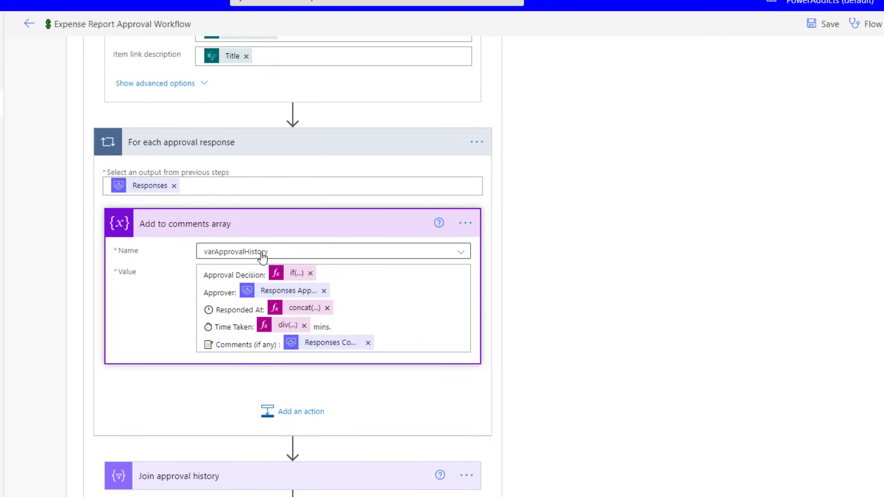
{"action": "scroll", "coordinate": [257, 322], "scroll_direction": "down", "scroll_amount": 4}
Examine the approval outcome Condition and the Set Expense Status as Rejected action in its If no branch
{"action": "left_click", "coordinate": [255, 325]}
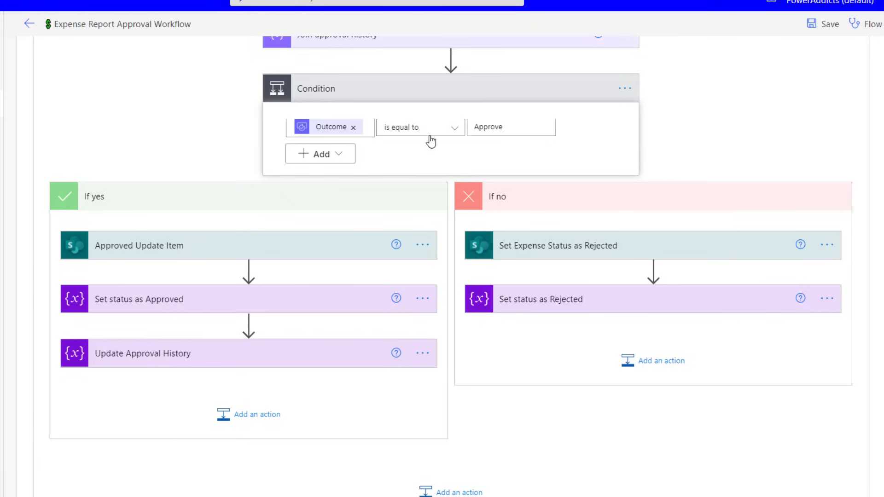
{"action": "left_click", "coordinate": [612, 255]}
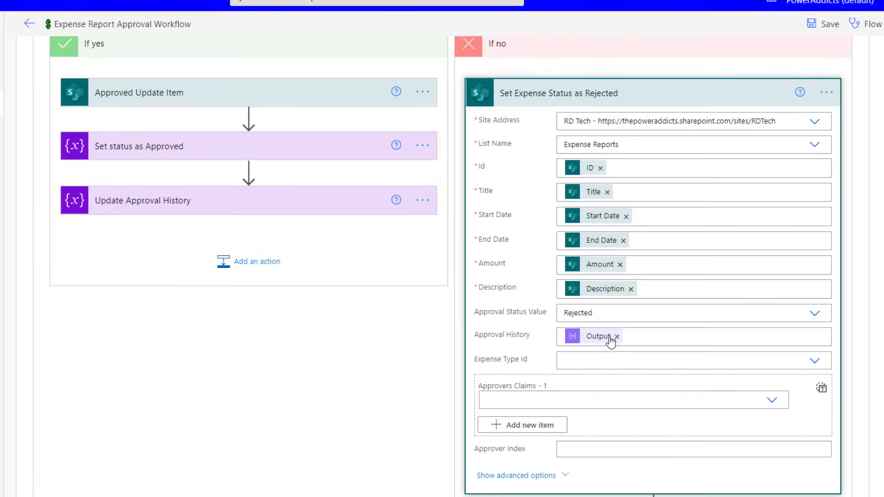
{"action": "scroll", "coordinate": [671, 351], "scroll_direction": "down", "scroll_amount": 3}
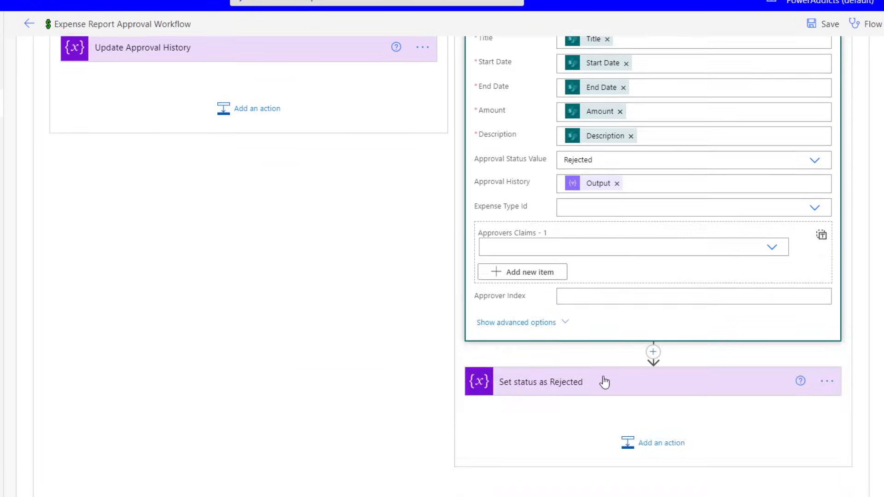
{"action": "scroll", "coordinate": [603, 380], "scroll_direction": "up", "scroll_amount": 5}
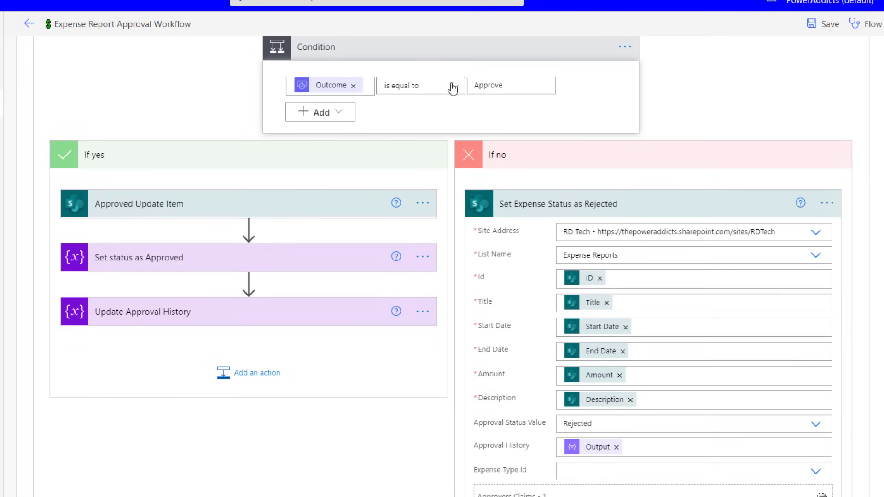
Examine the Approved Update Item action and the 'Approved' and 'Pending' results in its Approval Status Value expression
{"action": "left_click", "coordinate": [247, 203]}
{"action": "scroll", "coordinate": [246, 203], "scroll_direction": "down", "scroll_amount": 5}
{"action": "scroll", "coordinate": [160, 386], "scroll_direction": "up", "scroll_amount": 3}
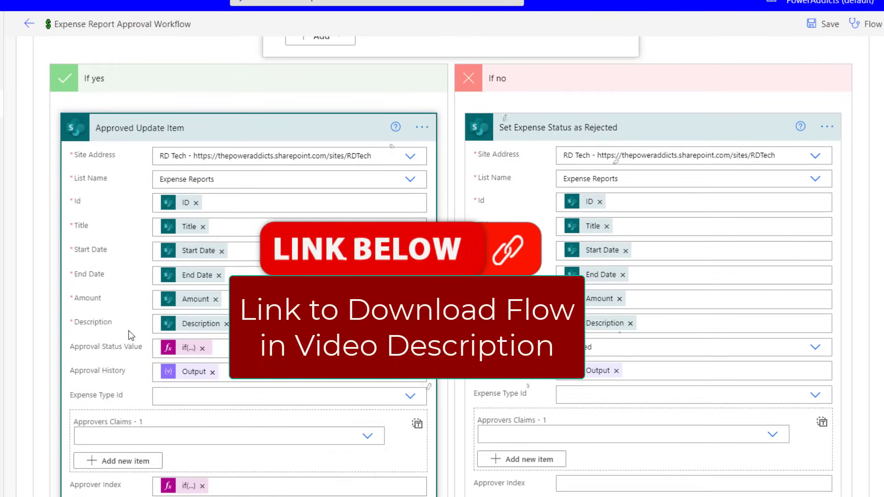
{"action": "left_click", "coordinate": [189, 348]}
{"action": "left_click_drag", "start_coordinate": [607, 403], "coordinate": [645, 409]}
{"action": "left_click_drag", "start_coordinate": [565, 404], "coordinate": [667, 422]}
{"action": "left_click", "coordinate": [599, 405]}
{"action": "double_click", "coordinate": [598, 405]}
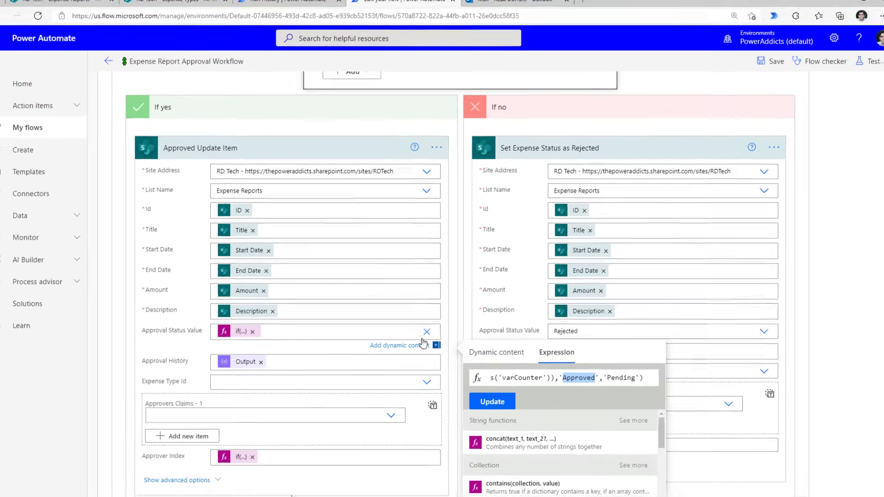
{"action": "scroll", "coordinate": [396, 322], "scroll_direction": "down", "scroll_amount": 3}
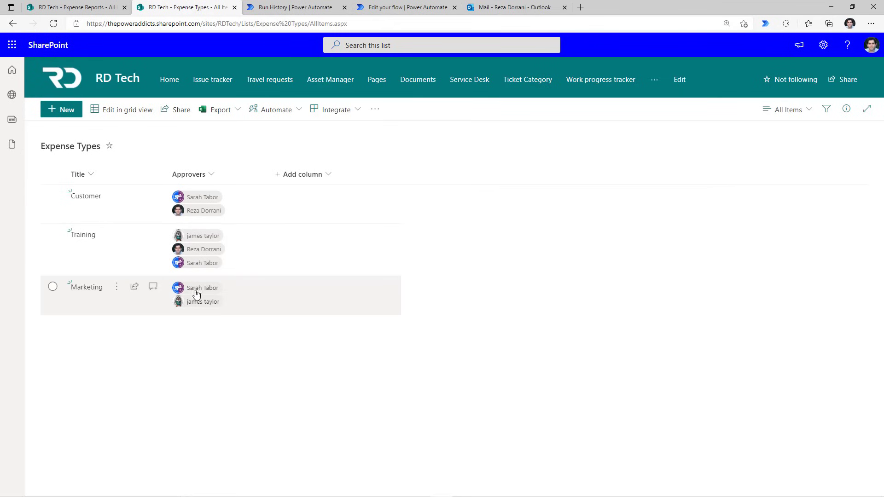
In the Expense Reports list, create 'Sponsorship for event' with the same description, amount 500, type Marketing, start date 8/24/2021 and end date 8/27/2021
{"action": "key", "text": "ctrl+shift+Tab"}
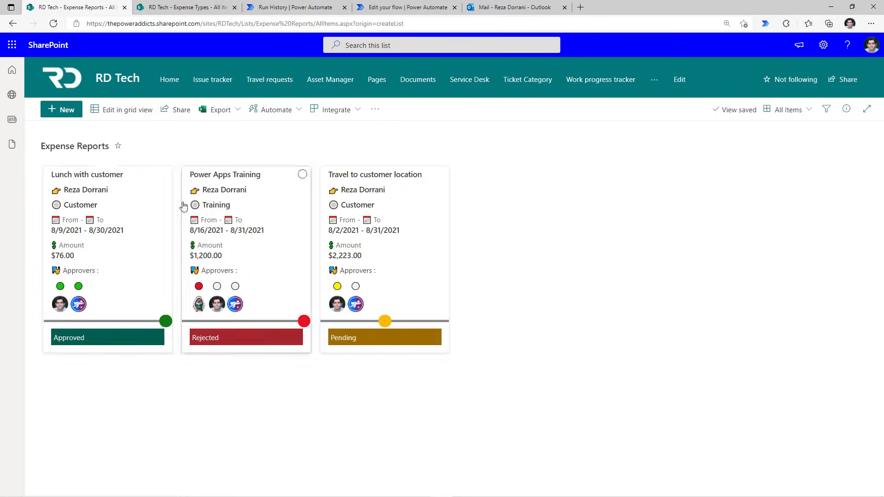
{"action": "left_click", "coordinate": [65, 110]}
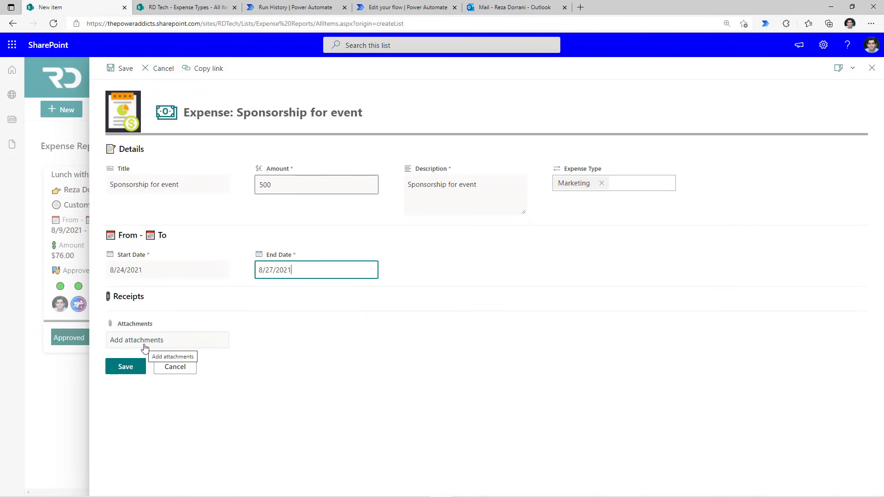
{"action": "left_click", "coordinate": [132, 366]}
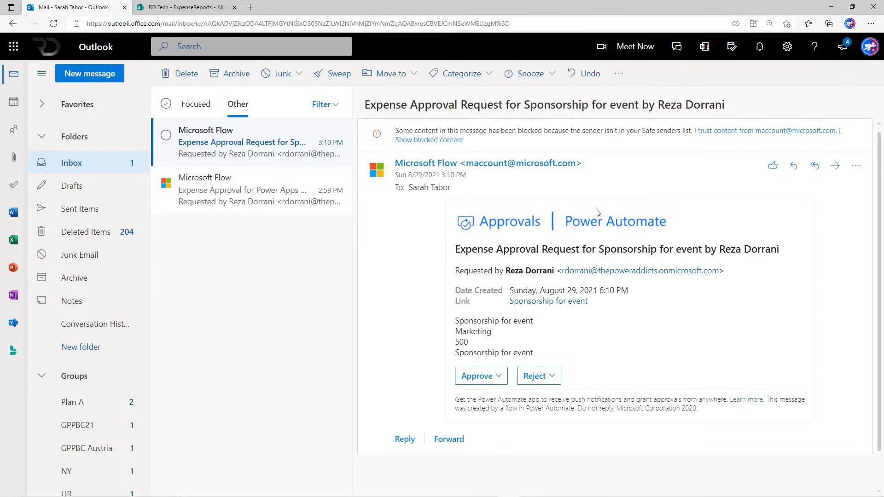
In the first approver's Outlook mailbox, approve the Sponsorship for event request with the comment "looks good!"
{"action": "left_click", "coordinate": [491, 377]}
{"action": "left_click", "coordinate": [495, 296]}
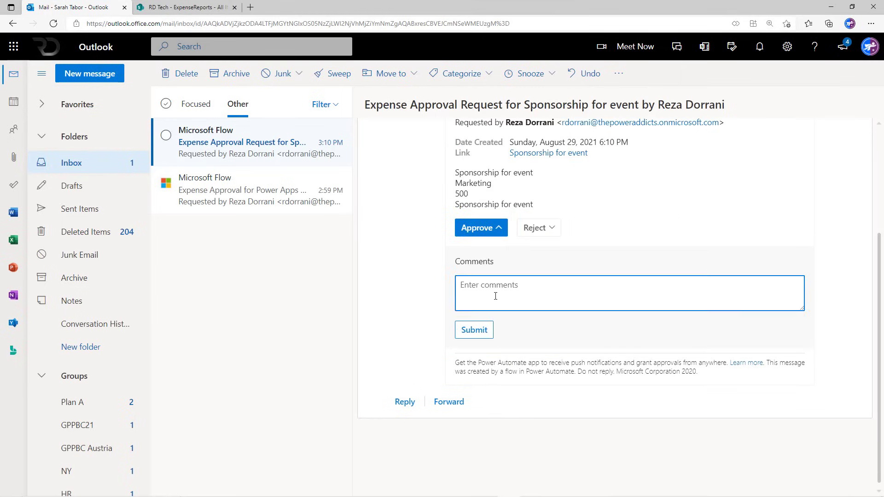
{"action": "type", "text": "looks goofd"}
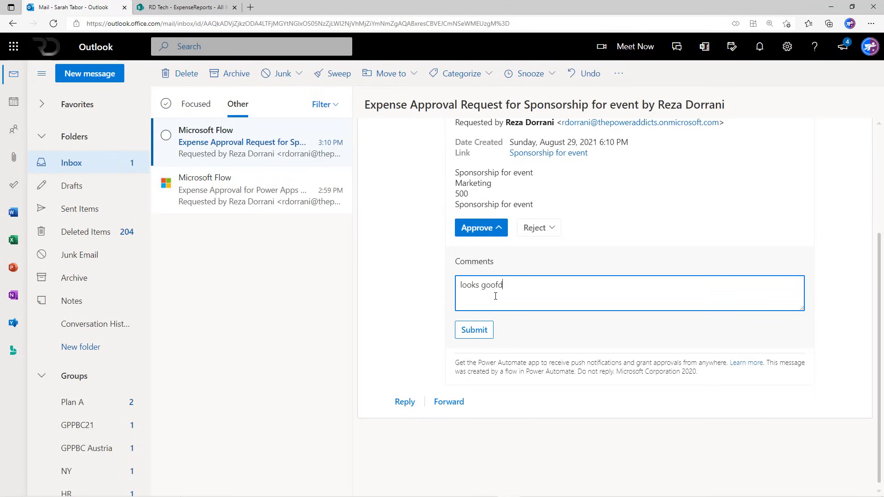
{"action": "key", "text": "BackSpace"}
{"action": "key", "text": "BackSpace"}
{"action": "type", "text": "d!"}
{"action": "left_click", "coordinate": [475, 334]}
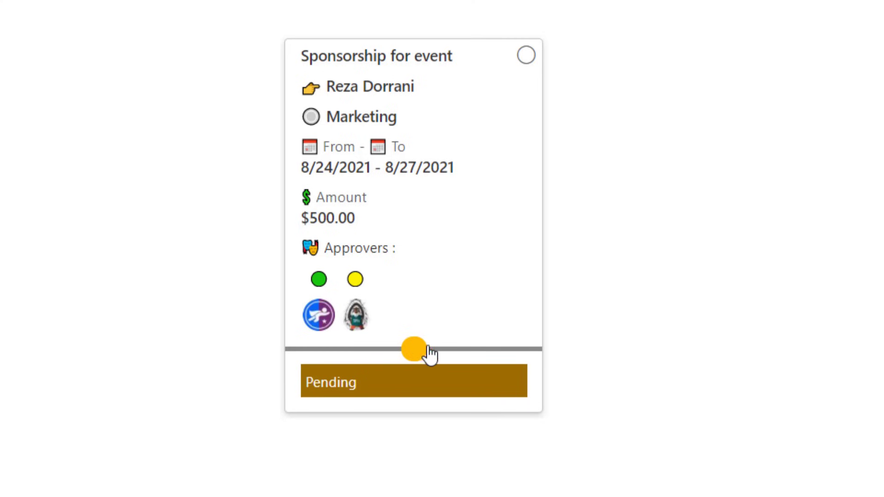
Check the Sponsorship for event card's approval progress, and approve the request from the second approver's Outlook mailbox with the comment "ok"
{"action": "left_click", "coordinate": [412, 359]}
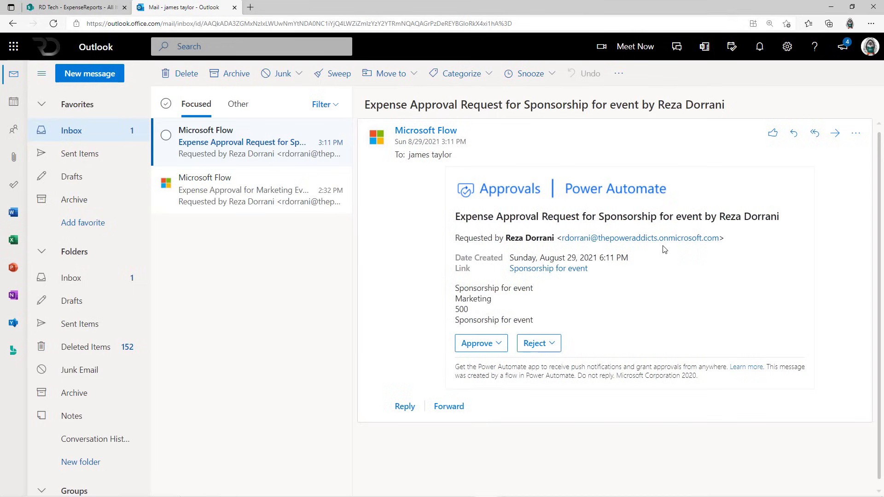
{"action": "left_click", "coordinate": [481, 343]}
{"action": "left_click", "coordinate": [518, 294]}
{"action": "type", "text": "ok"}
{"action": "left_click", "coordinate": [474, 330]}
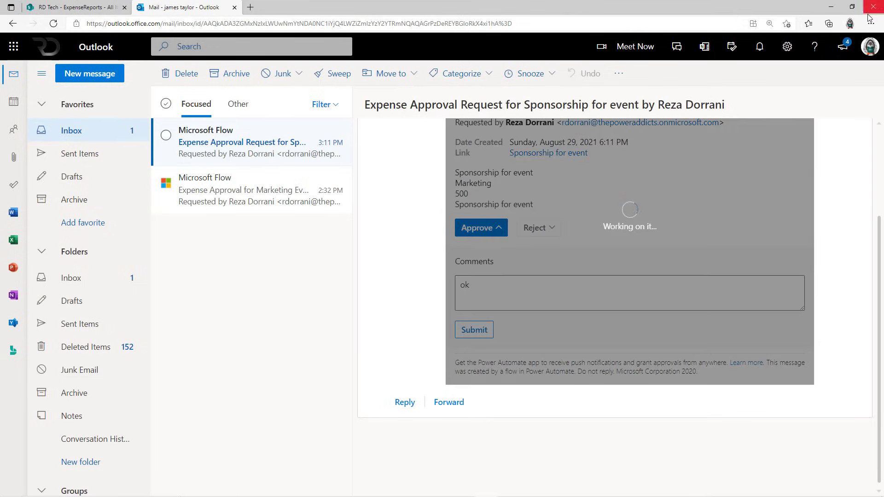